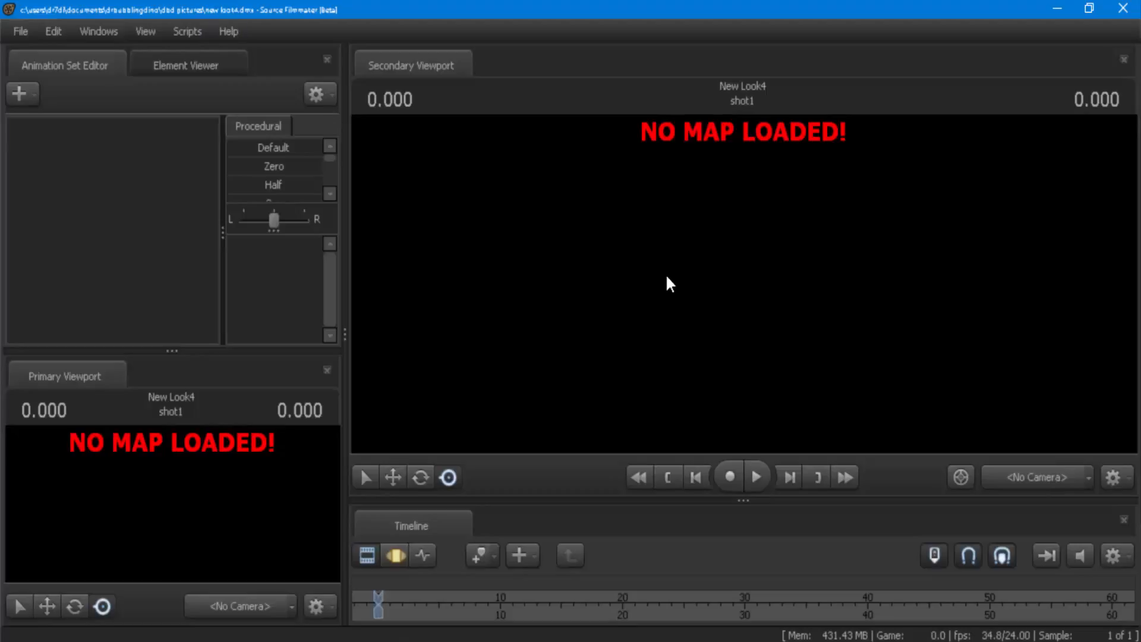
- Load the pl_barnblitz.bsp map into the session
{"action": "right_click", "coordinate": [667, 277]}
{"action": "left_click", "coordinate": [713, 445]}
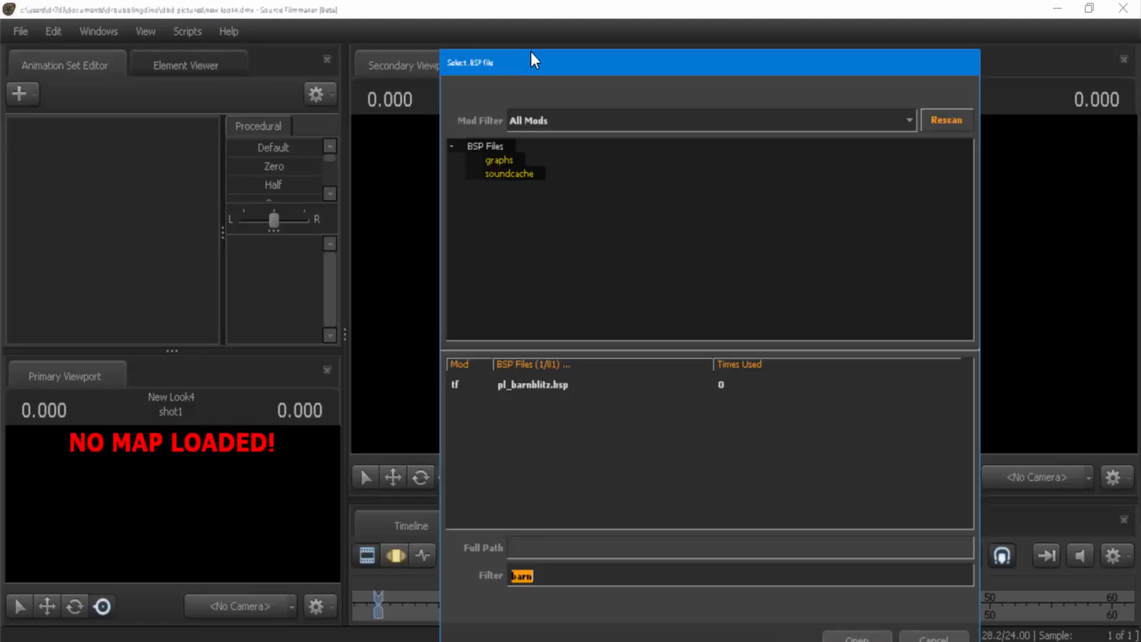
{"action": "left_click_drag", "start_coordinate": [530, 49], "coordinate": [410, 15]}
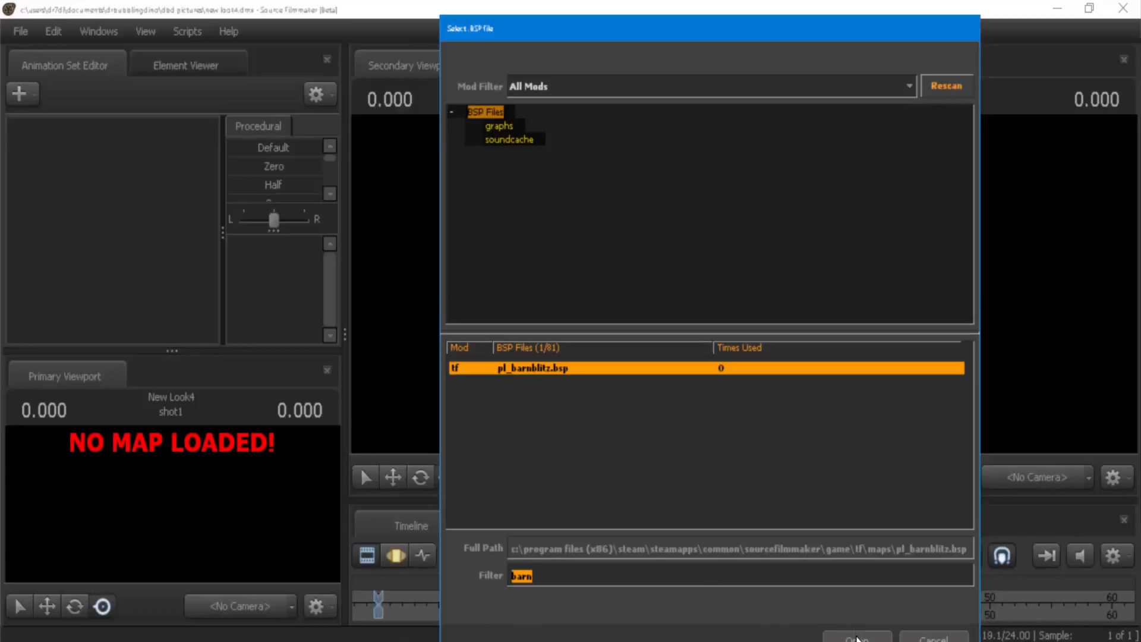
{"action": "left_click", "coordinate": [856, 638]}
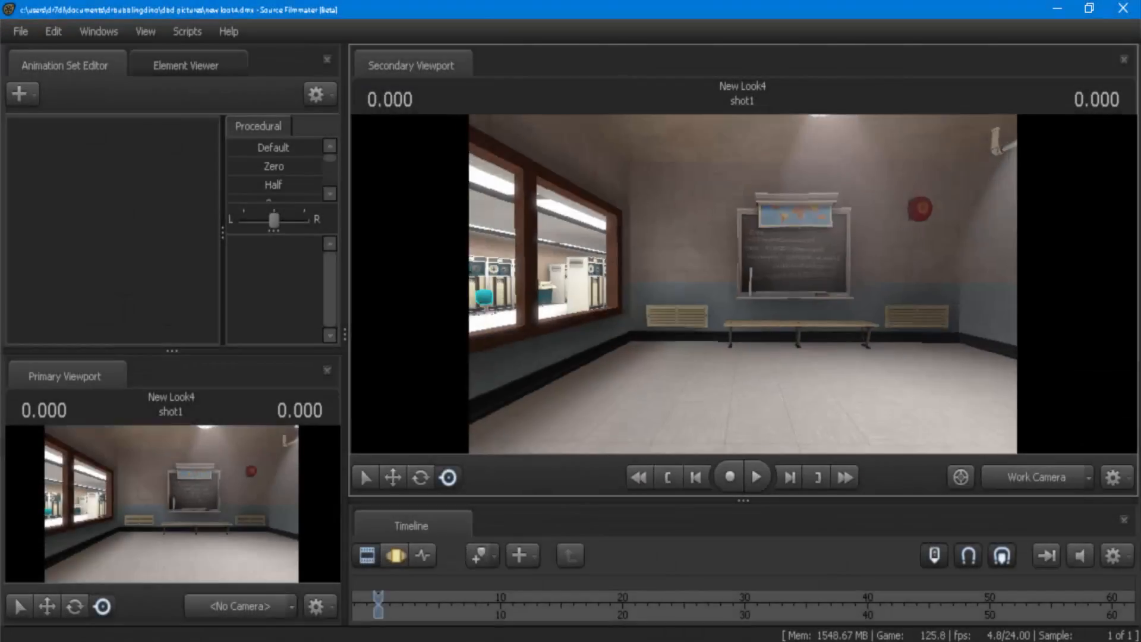
- Fly the work camera outdoors to face the wooden building's doorway and create a new scene camera from that view
{"action": "left_click_drag", "start_coordinate": [742, 284], "coordinate": [480, 251]}
{"action": "key", "text": "w"}
{"action": "key", "text": "w"}
{"action": "key", "text": "w"}
{"action": "key", "text": "w"}
{"action": "key", "text": "w"}
{"action": "left_click_drag", "start_coordinate": [924, 403], "coordinate": [924, 403]}
{"action": "mouse_move", "coordinate": [826, 326]}
{"action": "left_mouse_down"}
{"action": "mouse_move", "coordinate": [837, 334]}
{"action": "mouse_move", "coordinate": [805, 325]}
{"action": "left_mouse_up"}
{"action": "key", "text": "w"}
{"action": "key", "text": "d"}
{"action": "left_click", "coordinate": [1089, 478]}
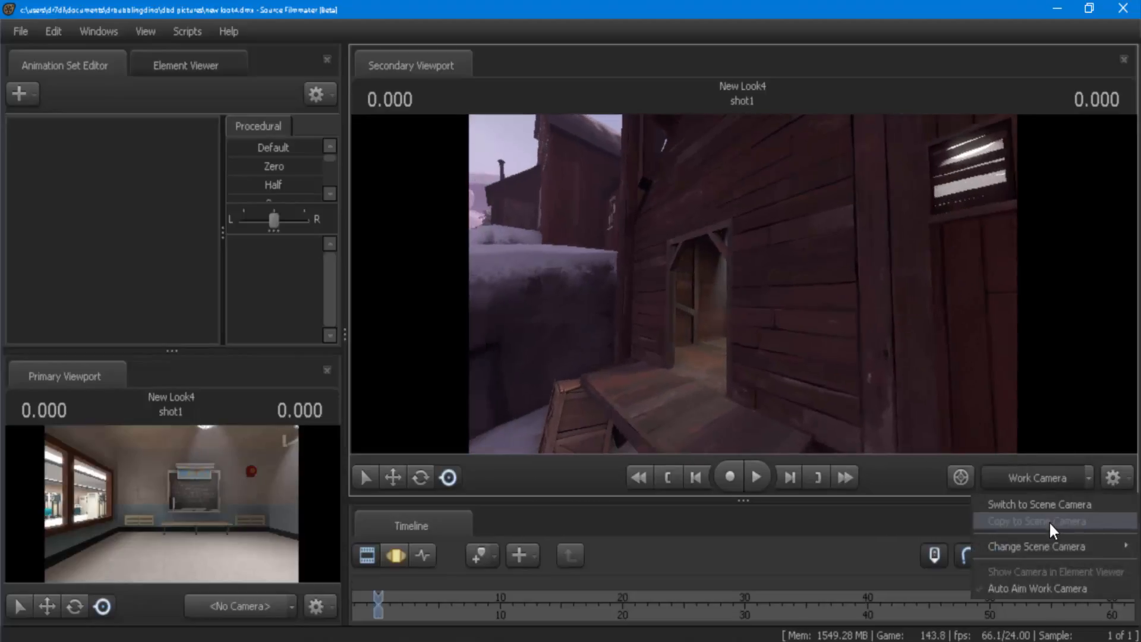
{"action": "left_click", "coordinate": [932, 548]}
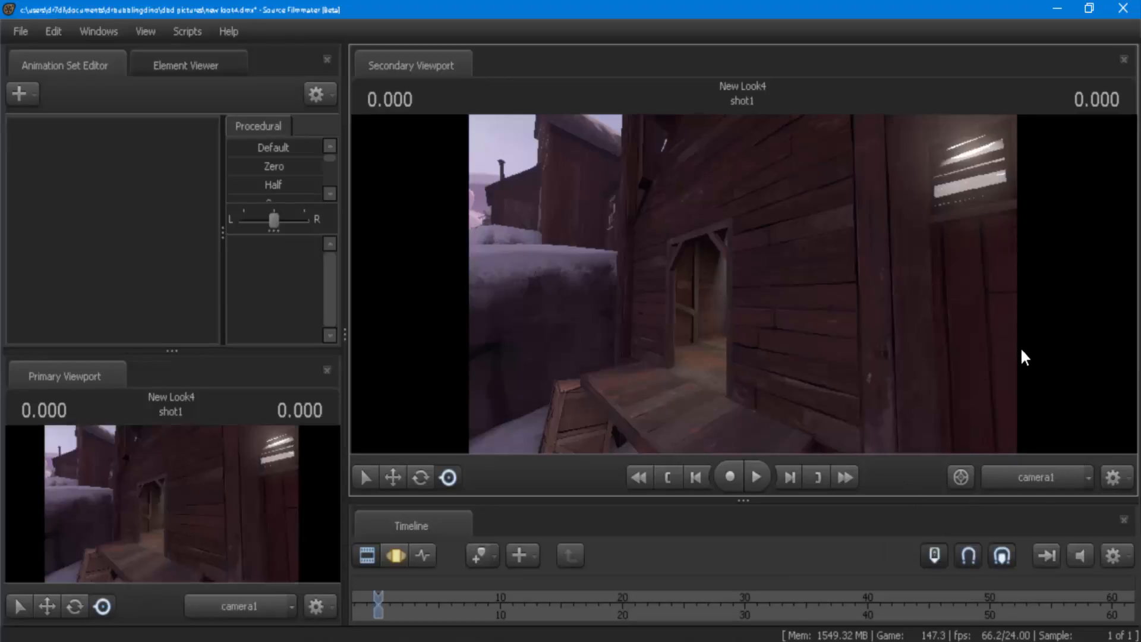
- Aim camera1 at the snowy mountain, BLU Industries building and sun, and return the secondary viewport to the work camera
{"action": "left_click_drag", "start_coordinate": [1022, 350], "coordinate": [835, 281]}
{"action": "key", "text": "w"}
{"action": "key", "text": "w"}
{"action": "key", "text": "w"}
{"action": "key", "text": "w"}
{"action": "key", "text": "w"}
{"action": "scroll", "coordinate": [857, 268], "scroll_direction": "up", "scroll_amount": 3}
{"action": "scroll", "coordinate": [837, 273], "scroll_direction": "up", "scroll_amount": 3}
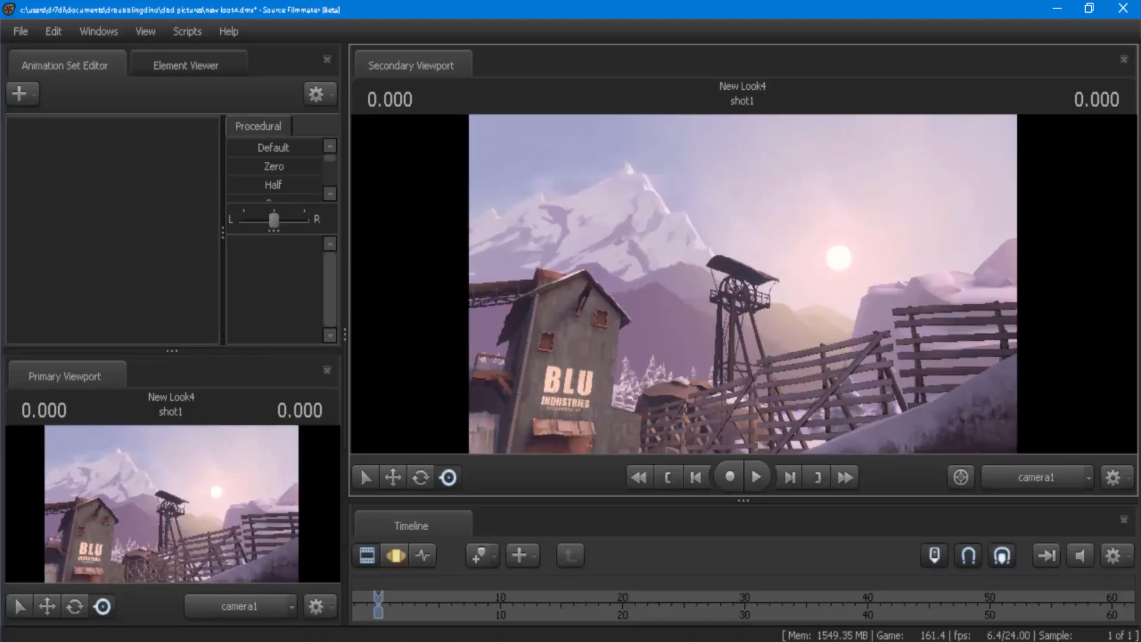
{"action": "left_click_drag", "start_coordinate": [834, 281], "coordinate": [836, 288]}
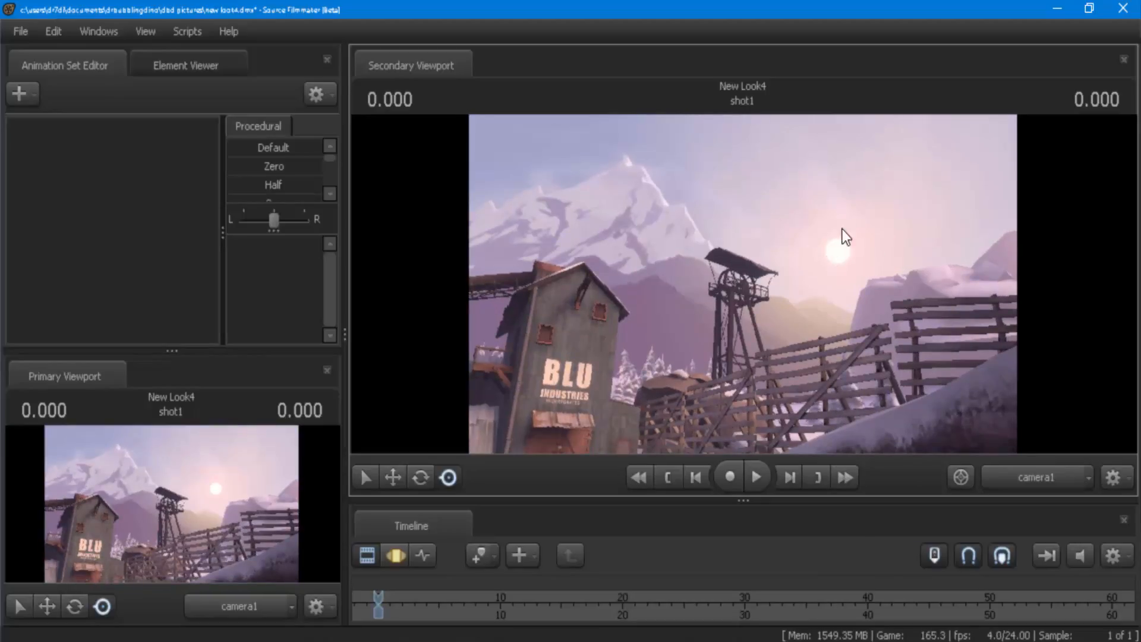
{"action": "left_click", "coordinate": [1016, 483]}
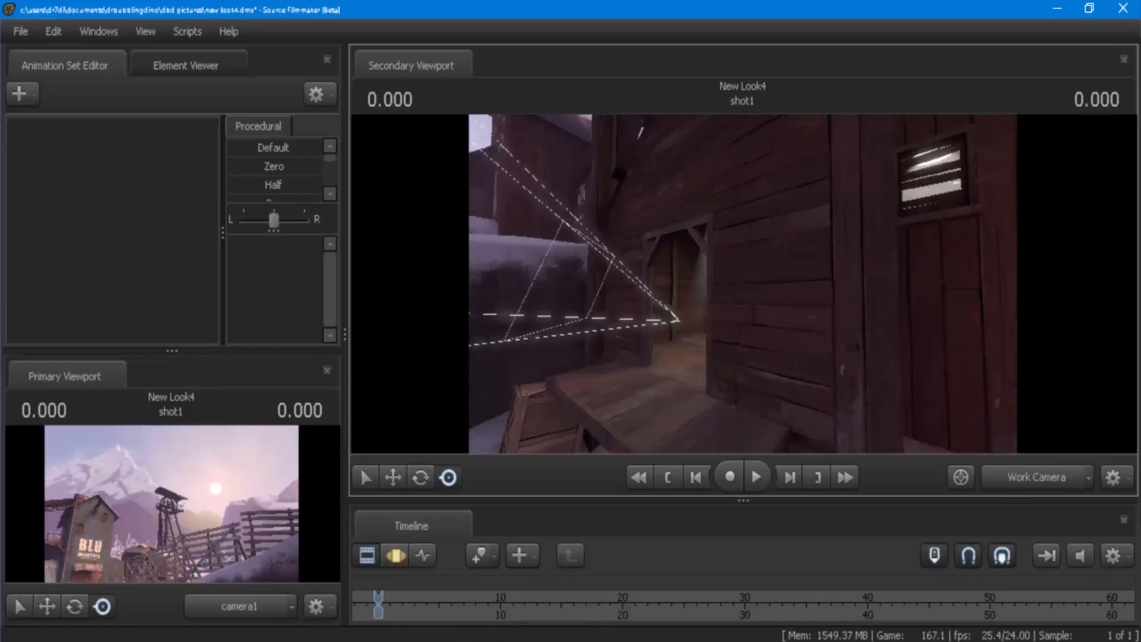
- Start creating an animation set for a new model, bringing up the model file browser
{"action": "left_click", "coordinate": [19, 94]}
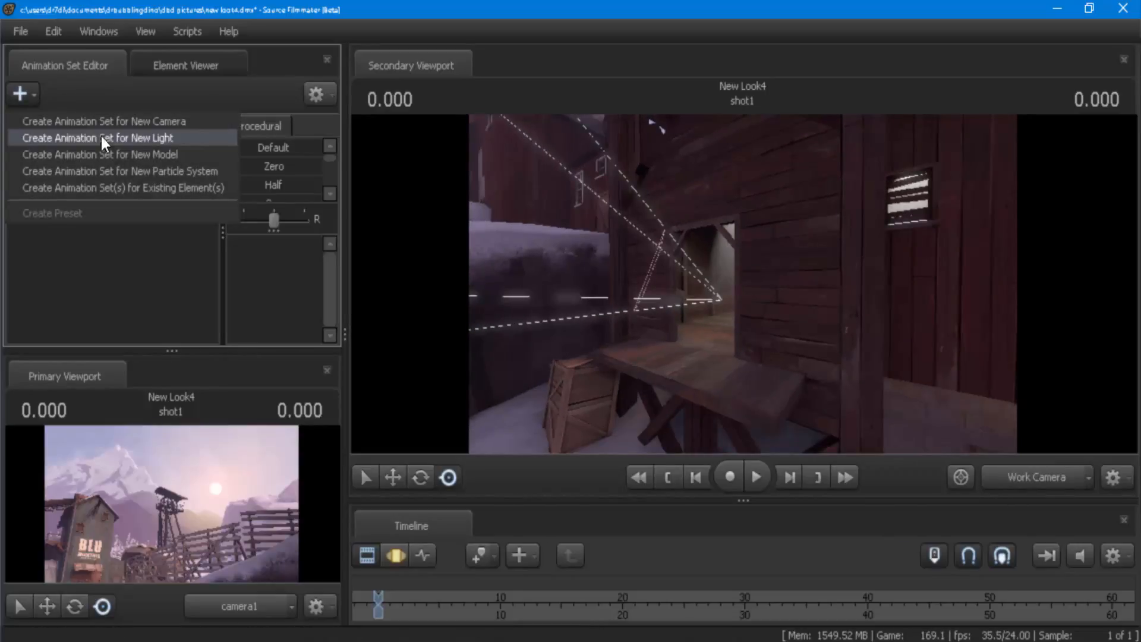
{"action": "left_click", "coordinate": [105, 154]}
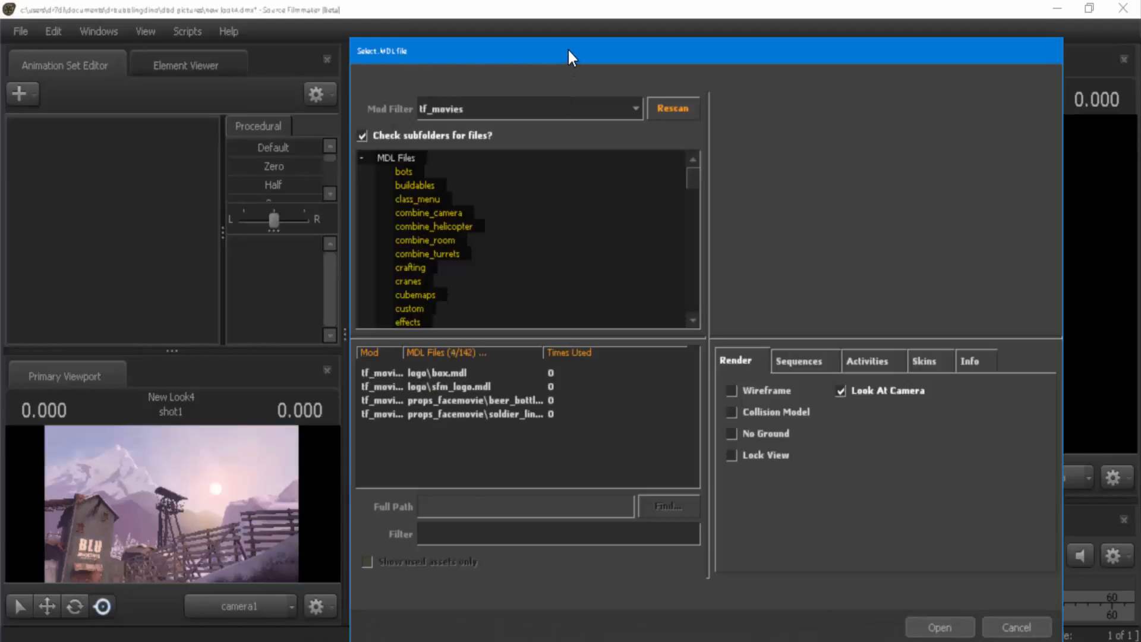
{"action": "left_click_drag", "start_coordinate": [523, 51], "coordinate": [523, 51]}
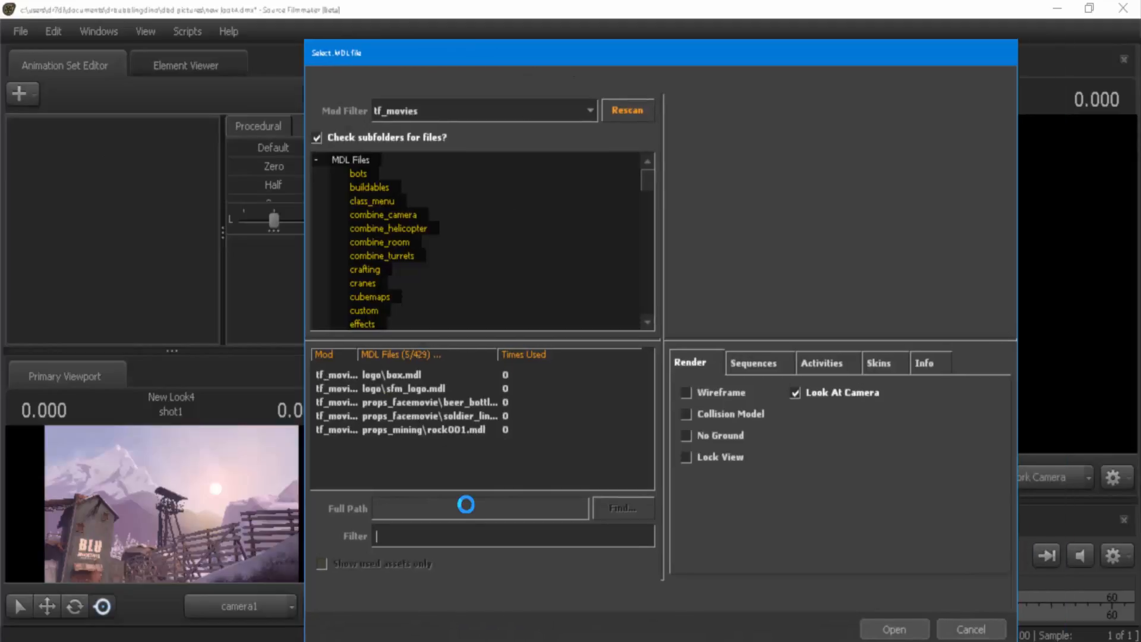
- Try filtering the tf_movies model list by "player" and by "medic", and clear the filter
{"action": "type", "text": "player"}
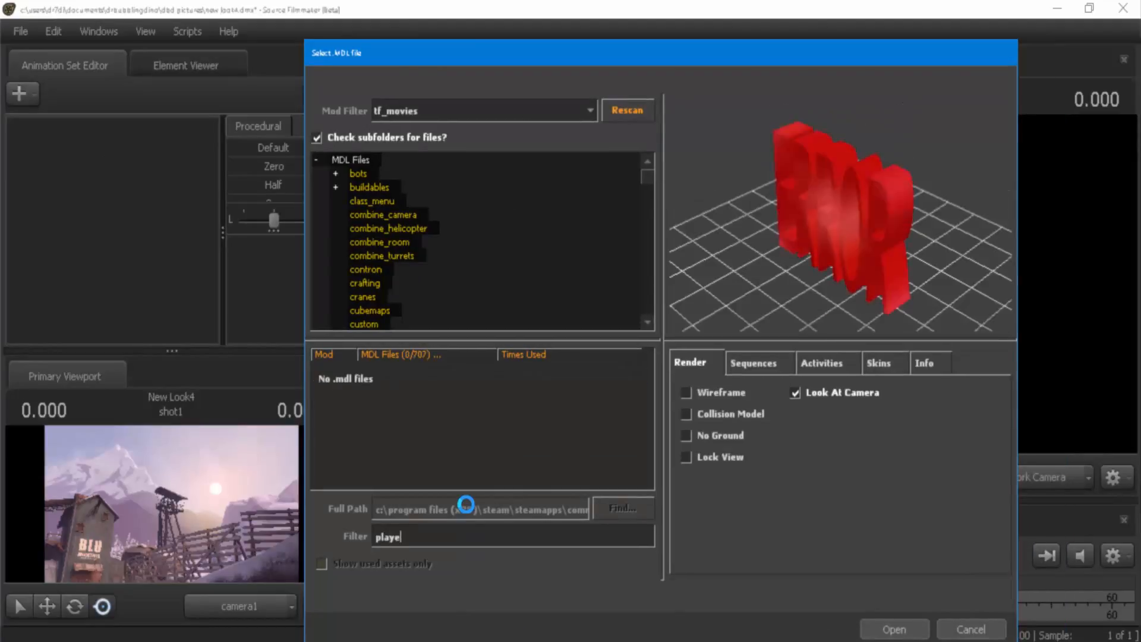
{"action": "key", "text": "BackSpace"}
{"action": "key", "text": "BackSpace"}
{"action": "key", "text": "BackSpace"}
{"action": "key", "text": "BackSpace"}
{"action": "key", "text": "BackSpace"}
{"action": "key", "text": "BackSpace"}
{"action": "type", "text": "medic"}
{"action": "left_click", "coordinate": [377, 270]}
{"action": "left_click", "coordinate": [357, 159]}
{"action": "left_click_drag", "start_coordinate": [376, 532], "coordinate": [433, 541]}
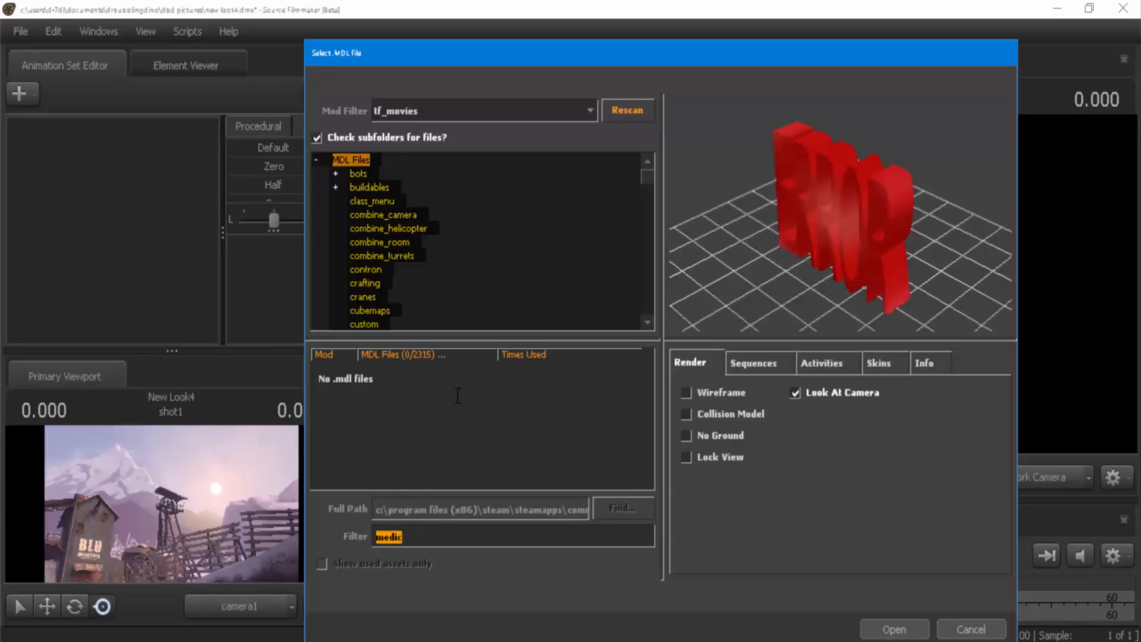
{"action": "key", "text": "BackSpace"}
- Preview the beer bottle and sfm_logo models and look through the list of model folders
{"action": "left_click", "coordinate": [401, 400]}
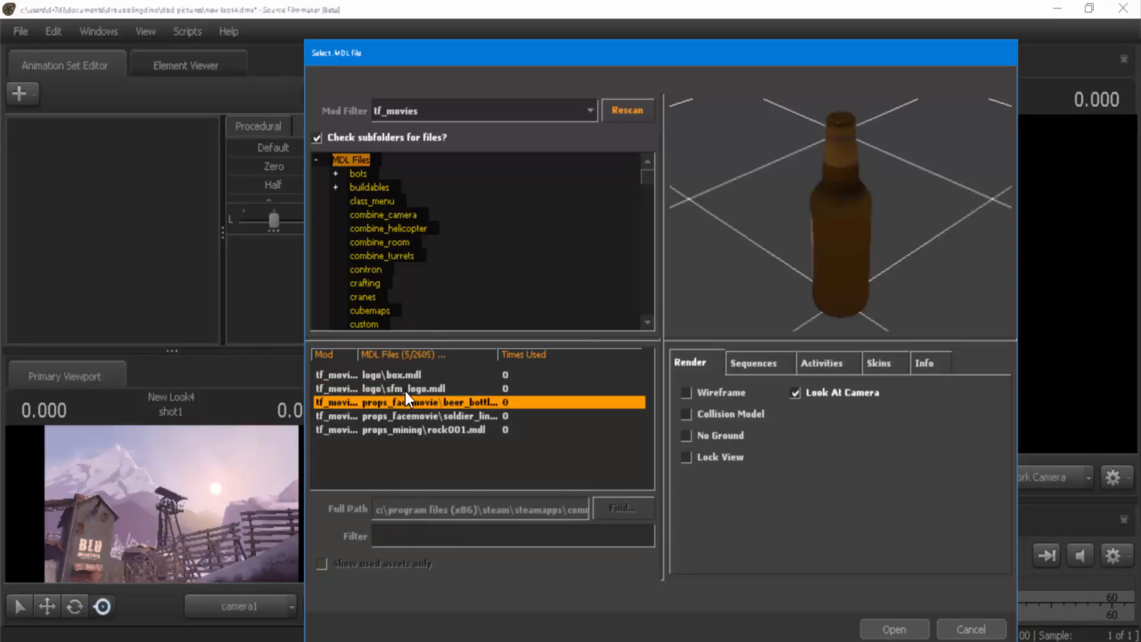
{"action": "left_click", "coordinate": [418, 386]}
{"action": "scroll", "coordinate": [434, 246], "scroll_direction": "down", "scroll_amount": 10}
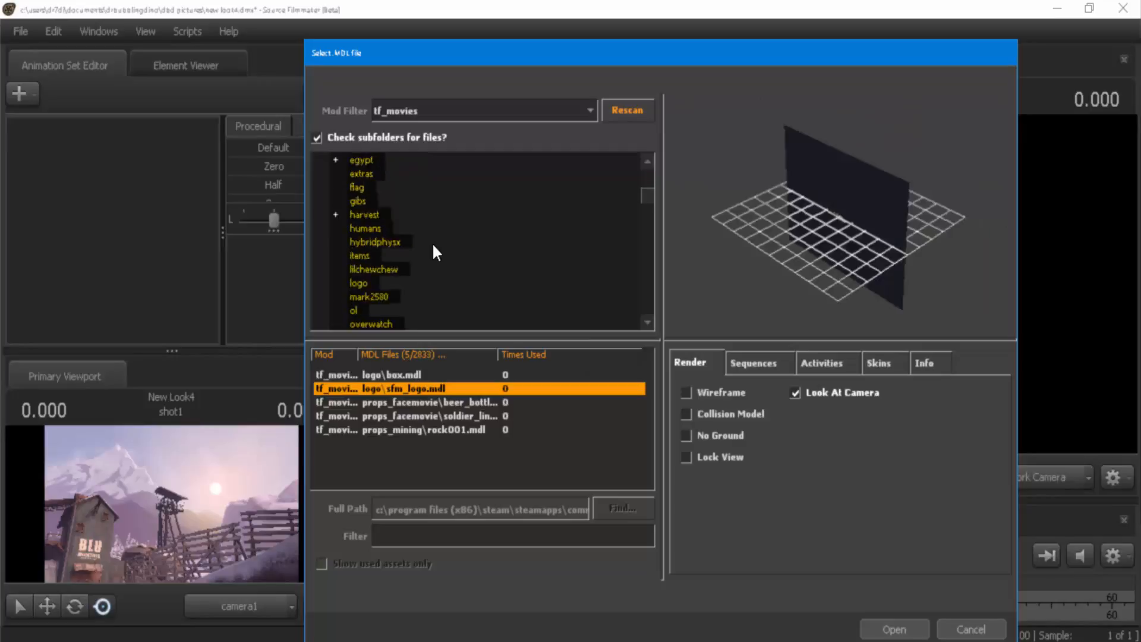
{"action": "scroll", "coordinate": [433, 246], "scroll_direction": "down", "scroll_amount": 4}
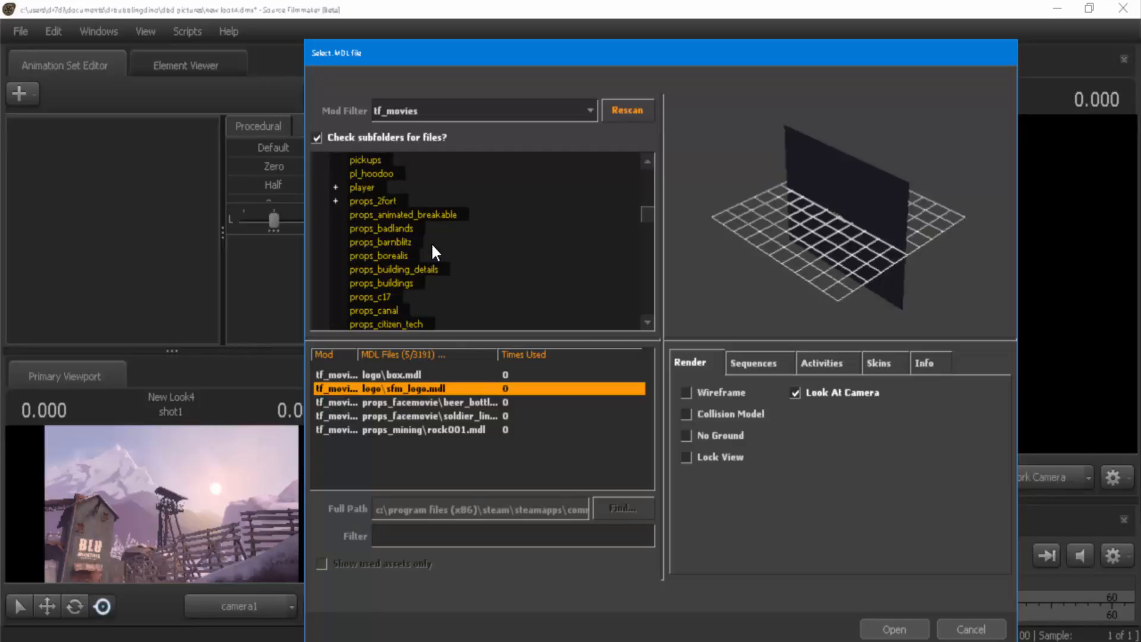
{"action": "scroll", "coordinate": [433, 246], "scroll_direction": "down", "scroll_amount": 8}
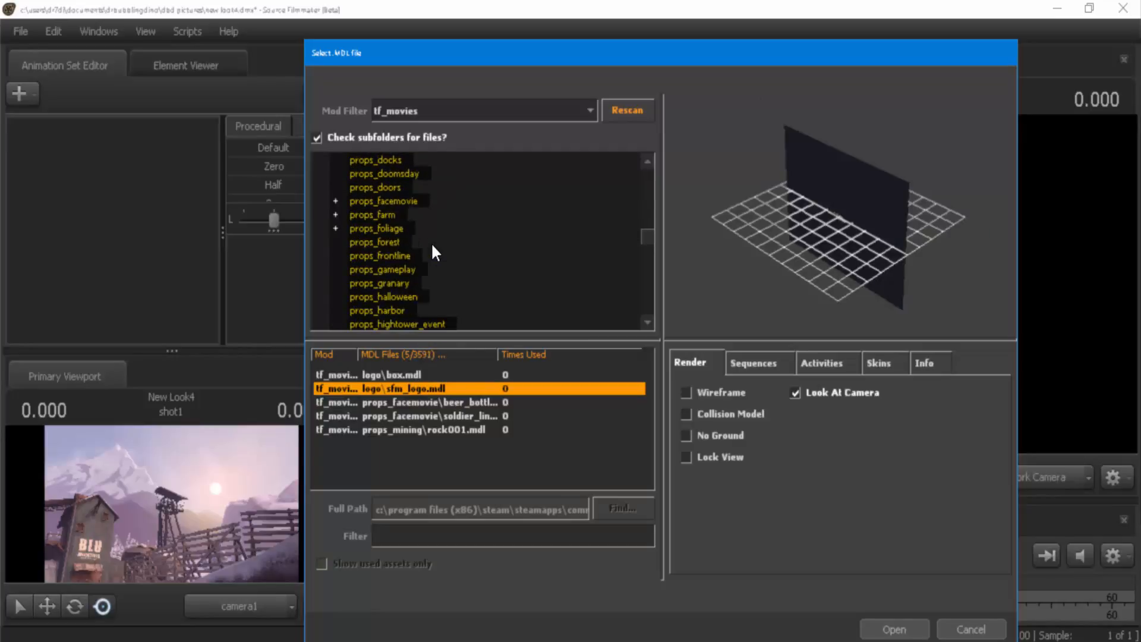
{"action": "scroll", "coordinate": [432, 246], "scroll_direction": "down", "scroll_amount": 15}
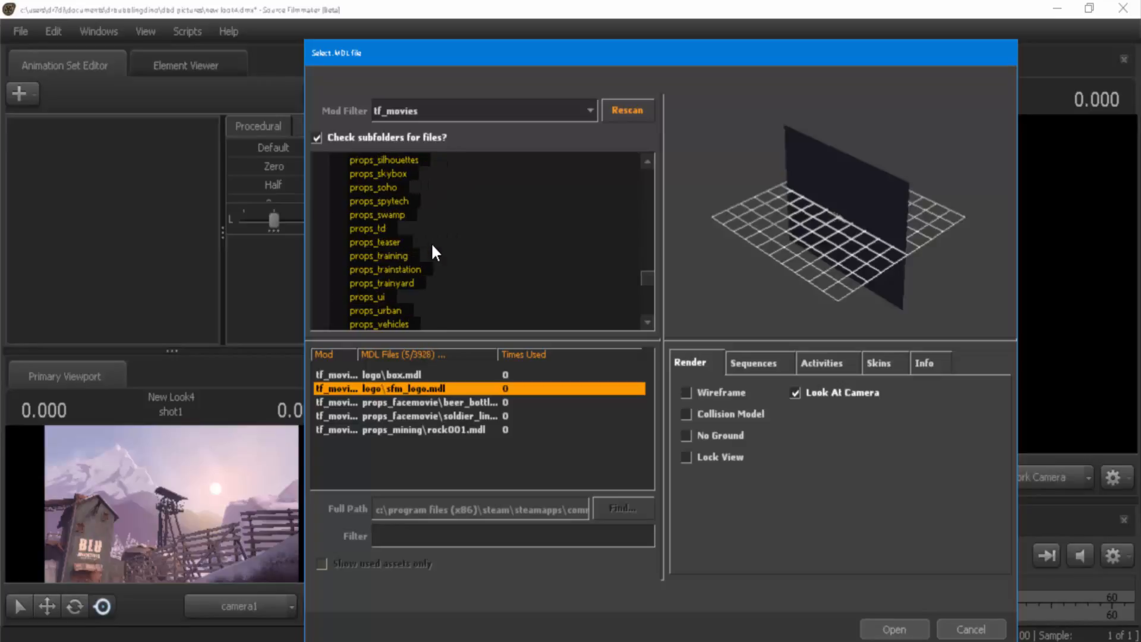
{"action": "scroll", "coordinate": [416, 245], "scroll_direction": "up", "scroll_amount": 6}
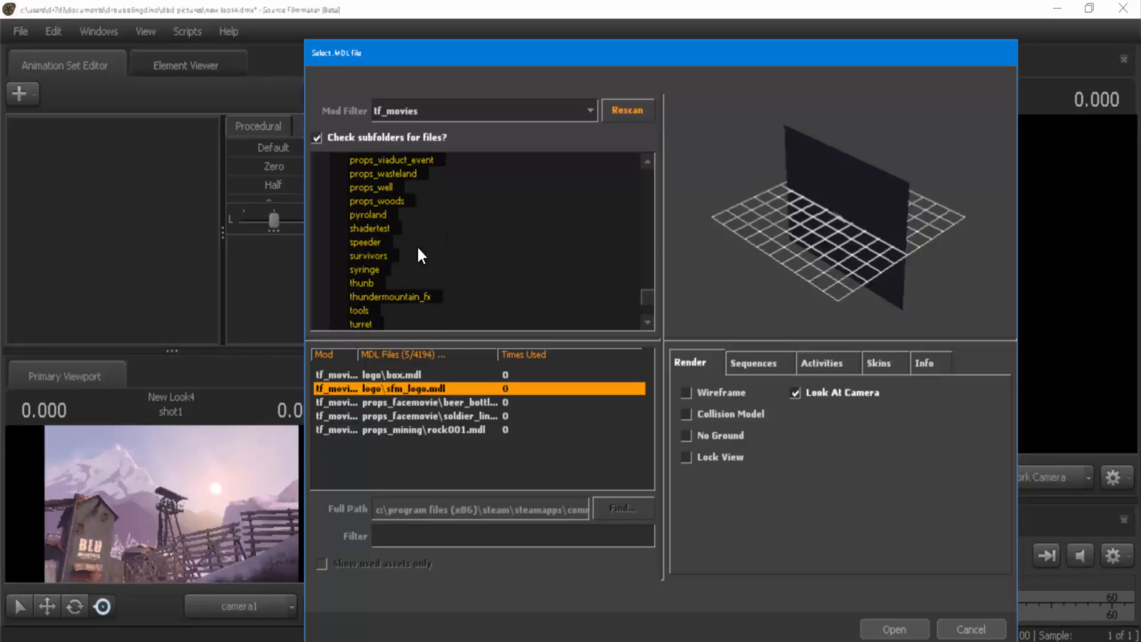
- Check the syringe, thunb and neighbouring model folders for usable models
{"action": "left_click", "coordinate": [368, 268]}
{"action": "scroll", "coordinate": [365, 295], "scroll_direction": "down", "scroll_amount": 3}
{"action": "scroll", "coordinate": [376, 290], "scroll_direction": "down", "scroll_amount": 3}
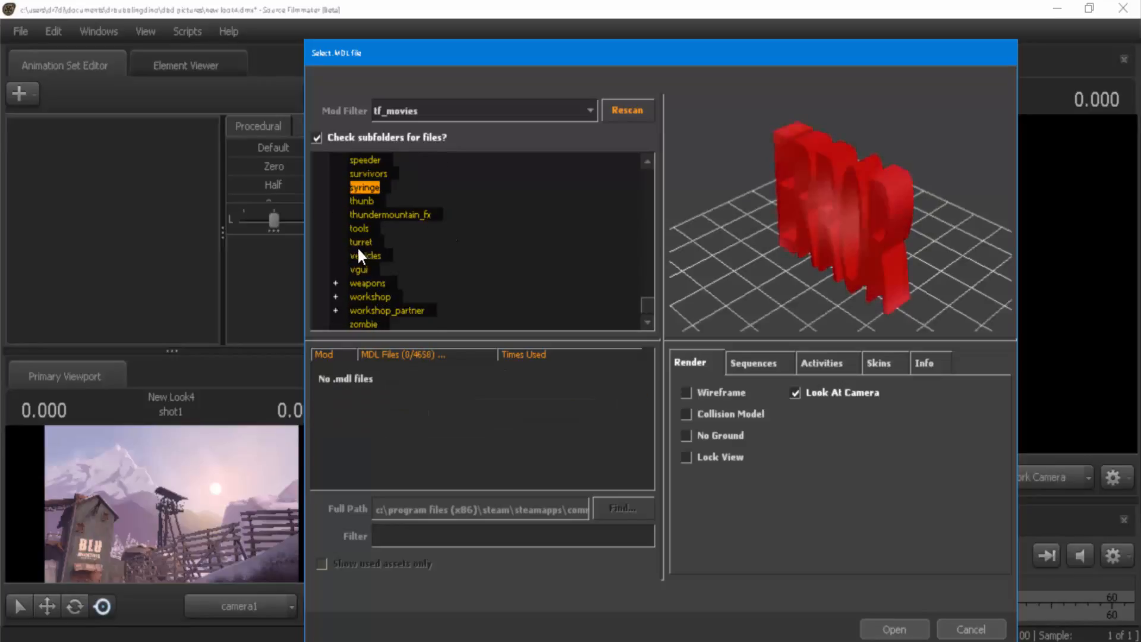
{"action": "left_click", "coordinate": [364, 228]}
{"action": "left_click", "coordinate": [367, 200]}
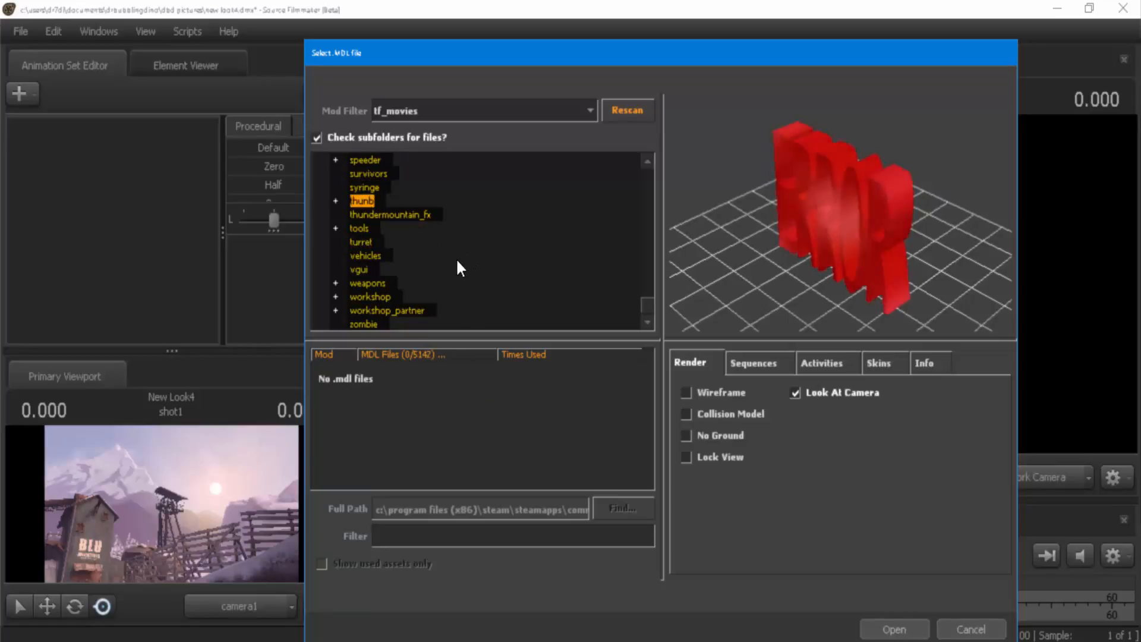
{"action": "scroll", "coordinate": [386, 276], "scroll_direction": "up", "scroll_amount": 3}
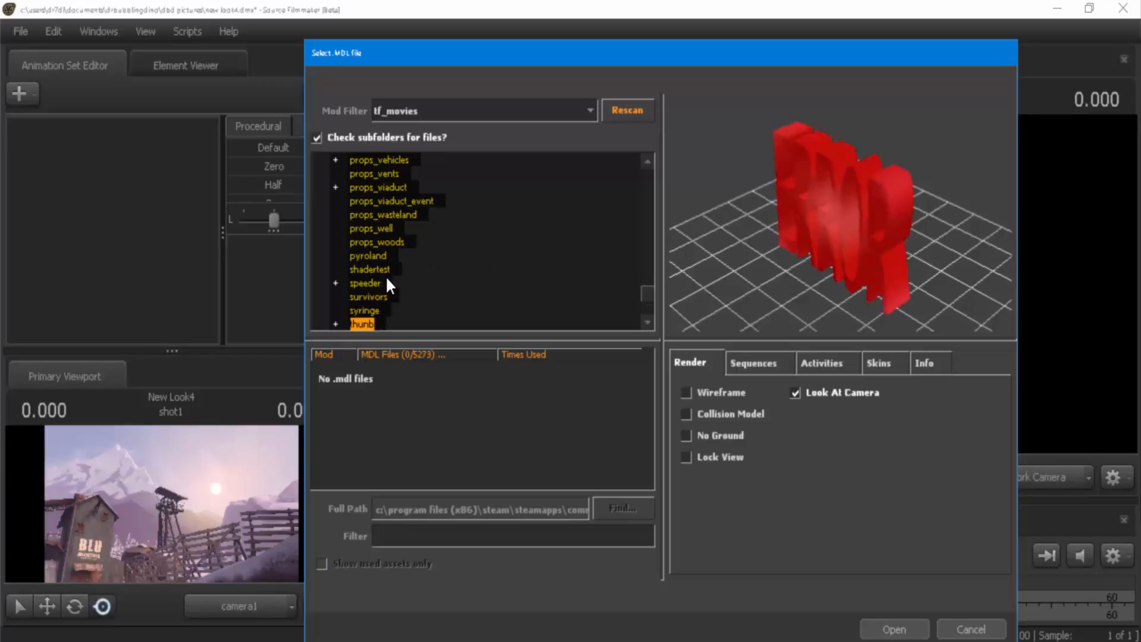
{"action": "left_click", "coordinate": [360, 269]}
{"action": "left_click", "coordinate": [372, 283]}
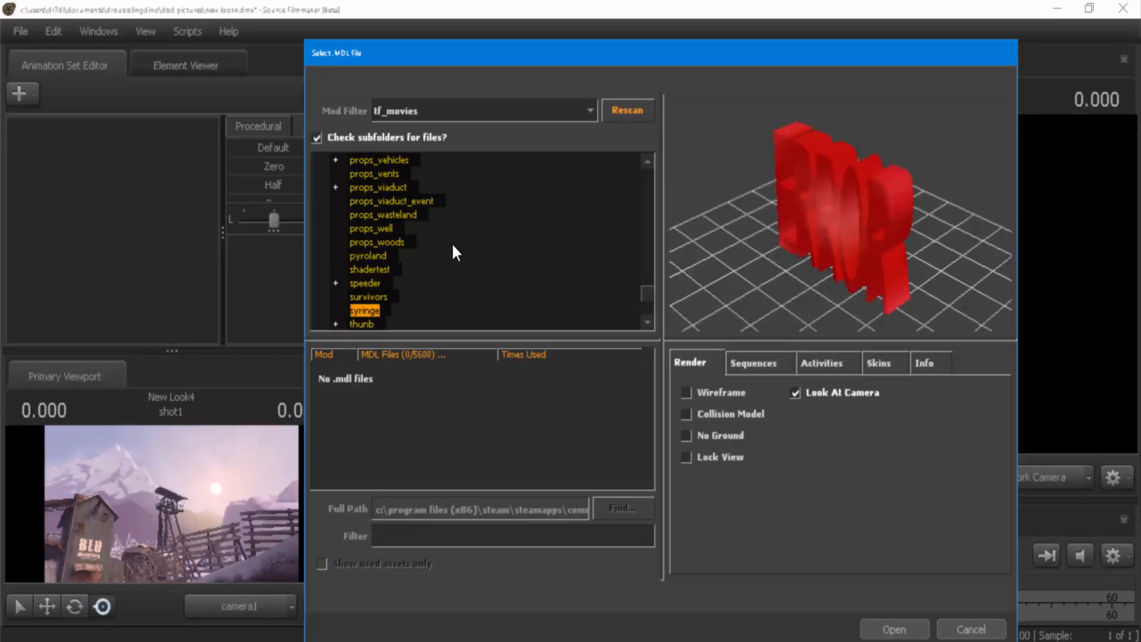
{"action": "scroll", "coordinate": [453, 244], "scroll_direction": "up", "scroll_amount": 20}
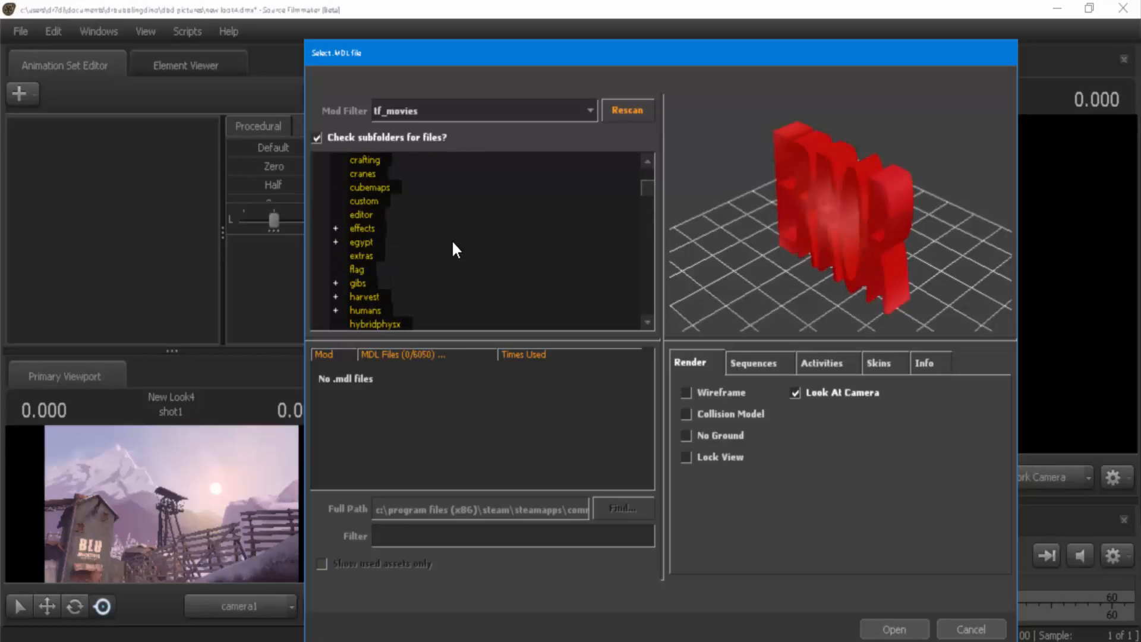
{"action": "scroll", "coordinate": [452, 240], "scroll_direction": "up", "scroll_amount": 3}
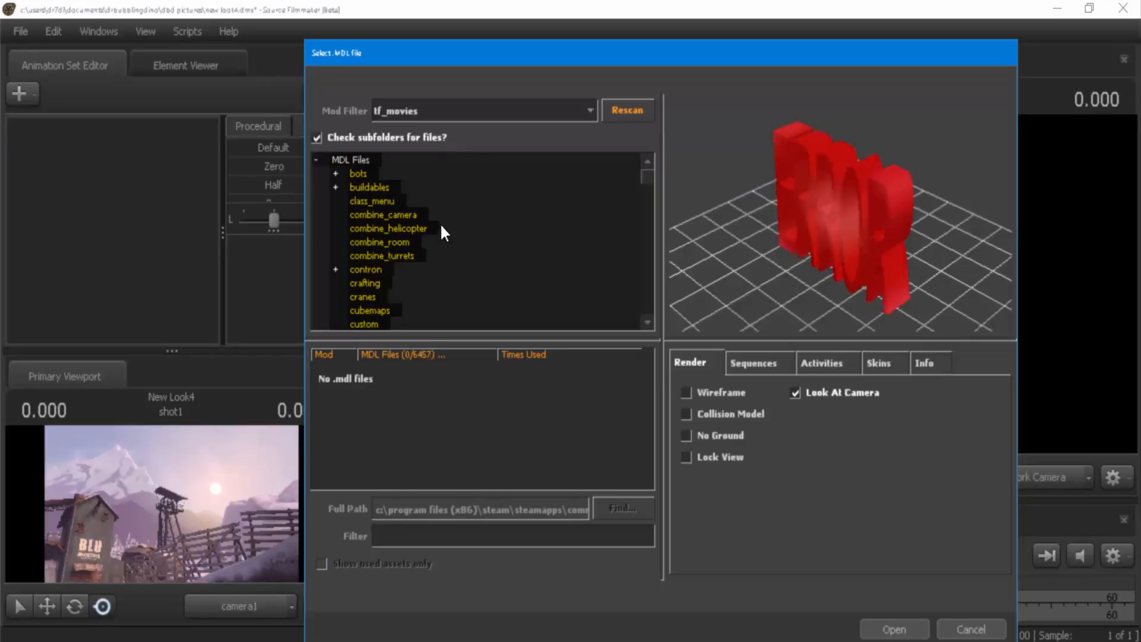
{"action": "left_click_drag", "start_coordinate": [645, 184], "coordinate": [639, 354]}
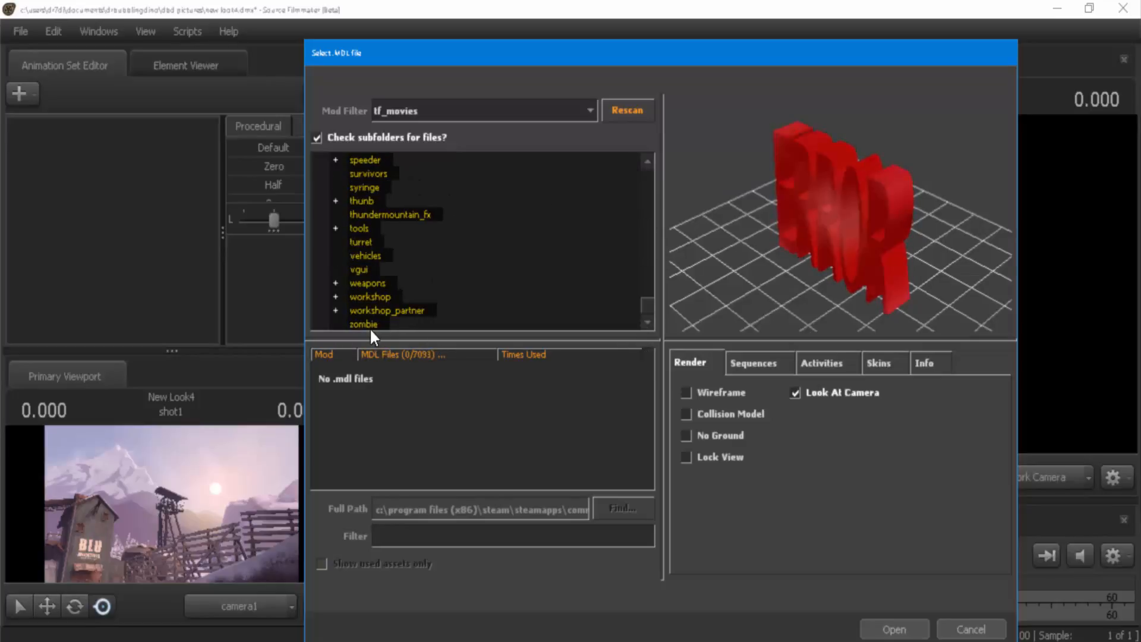
- Examine the folders from workshop and weapons up to speeder for models, and look at the available mod filters
{"action": "left_click", "coordinate": [391, 300]}
{"action": "left_click", "coordinate": [383, 282]}
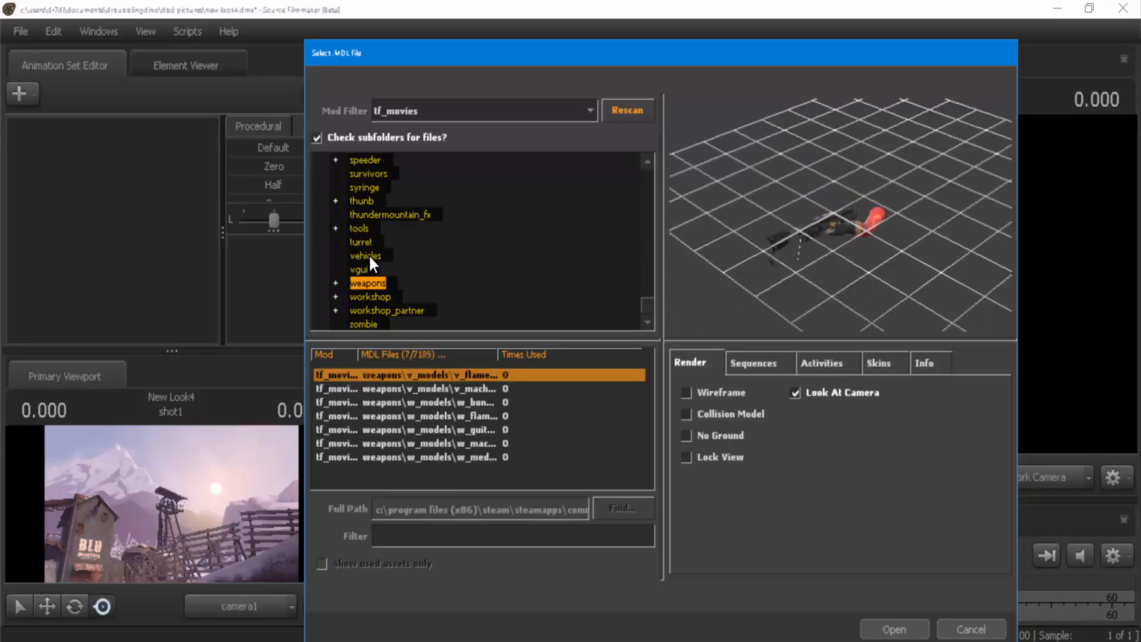
{"action": "left_click", "coordinate": [366, 255]}
{"action": "left_click", "coordinate": [373, 242]}
{"action": "left_click", "coordinate": [369, 228]}
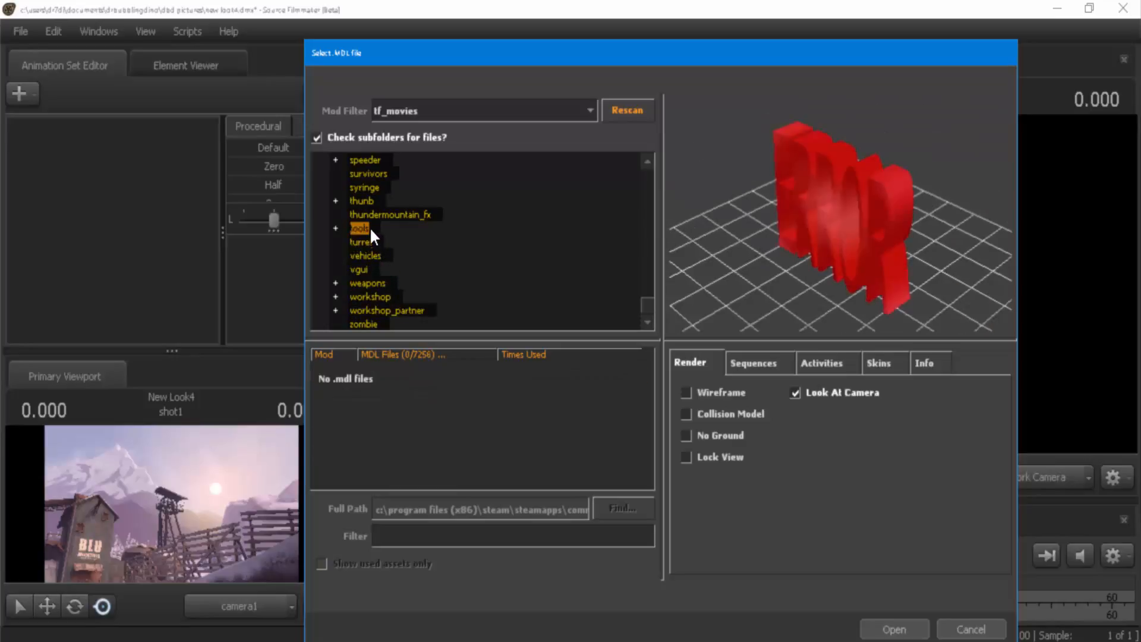
{"action": "left_click", "coordinate": [374, 214]}
{"action": "left_click", "coordinate": [366, 202]}
{"action": "left_click", "coordinate": [365, 187]}
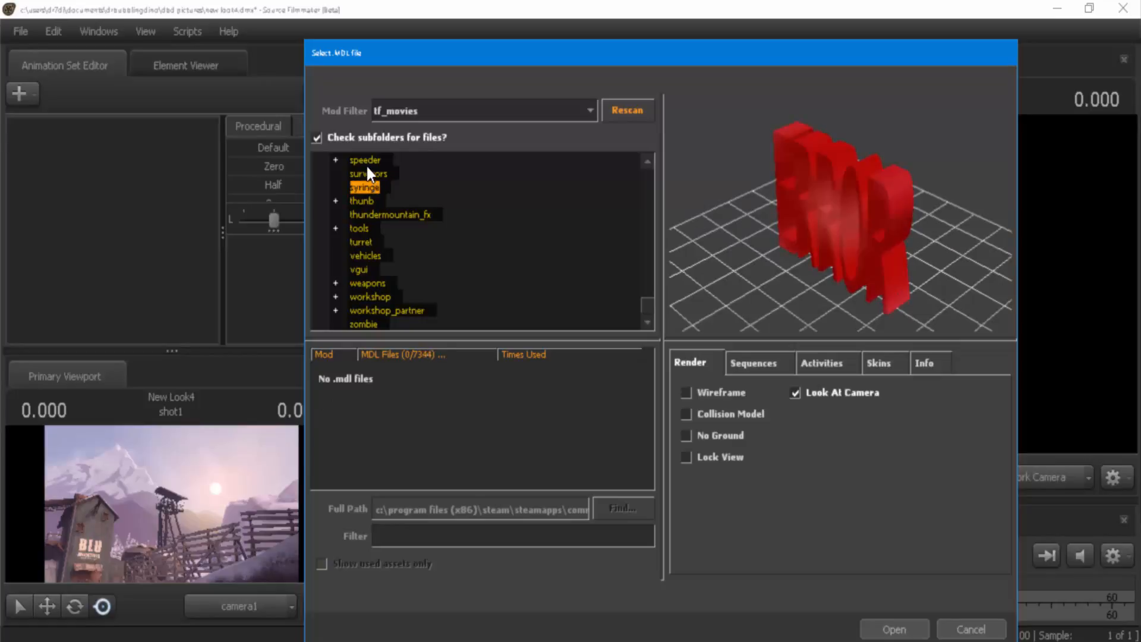
{"action": "left_click", "coordinate": [369, 162]}
{"action": "scroll", "coordinate": [479, 266], "scroll_direction": "up", "scroll_amount": 8}
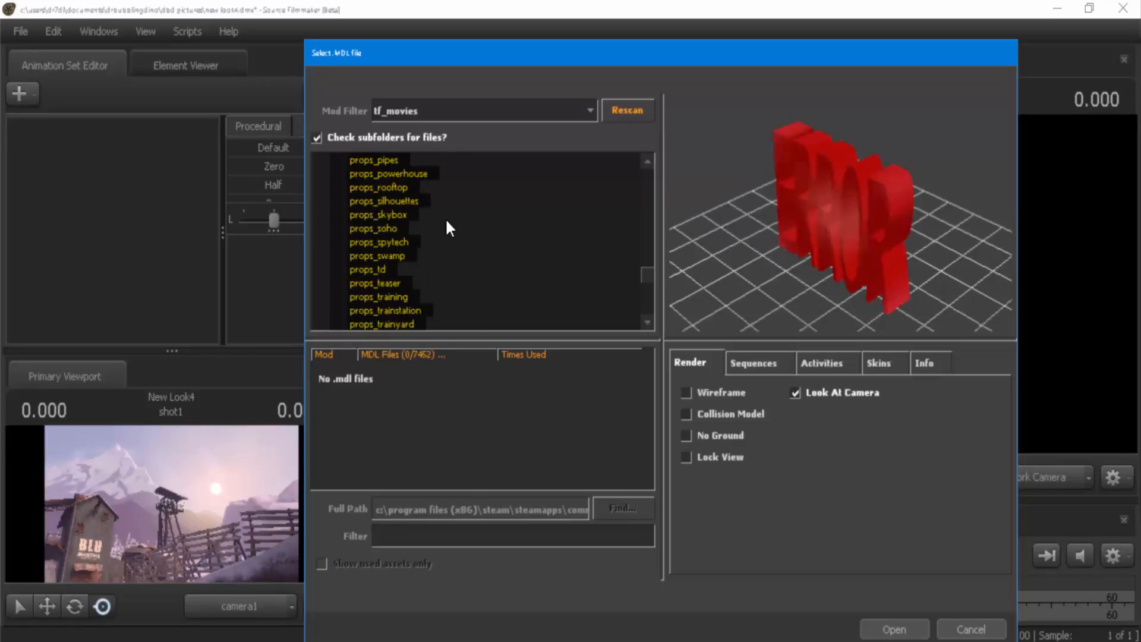
{"action": "scroll", "coordinate": [446, 227], "scroll_direction": "up", "scroll_amount": 6}
{"action": "scroll", "coordinate": [436, 206], "scroll_direction": "up", "scroll_amount": 10}
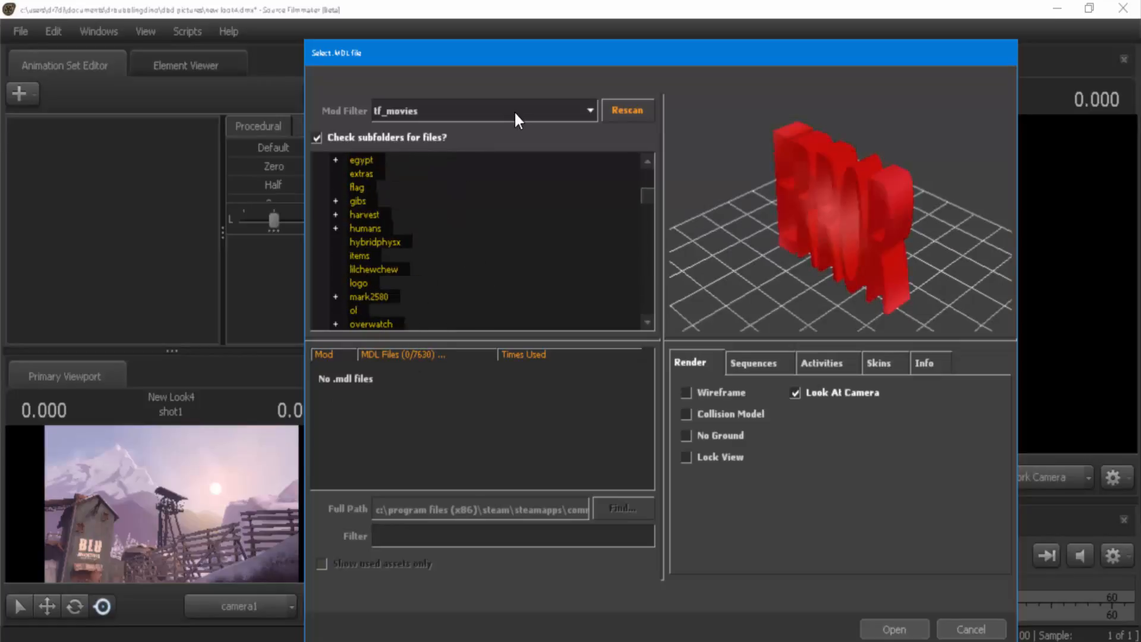
{"action": "left_click", "coordinate": [512, 112]}
{"action": "left_click", "coordinate": [439, 260]}
{"action": "scroll", "coordinate": [437, 260], "scroll_direction": "up", "scroll_amount": 5}
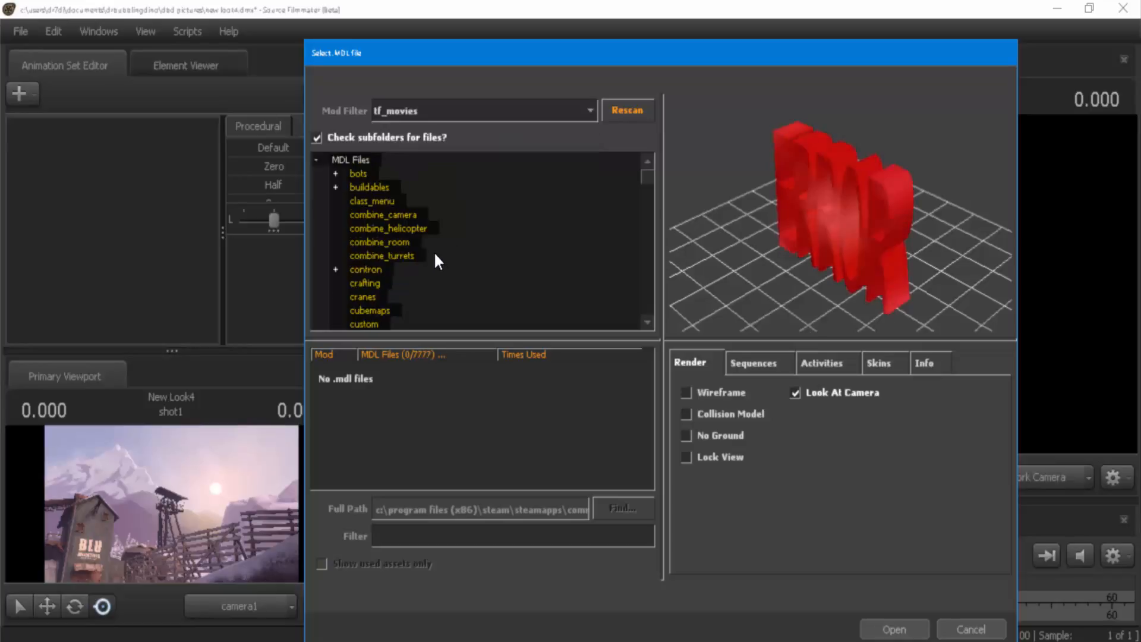
- Filter all tf_movies models by "medic" and load player\hwm\medic.mdl into the scene
{"action": "left_click", "coordinate": [351, 160]}
{"action": "left_click", "coordinate": [411, 529]}
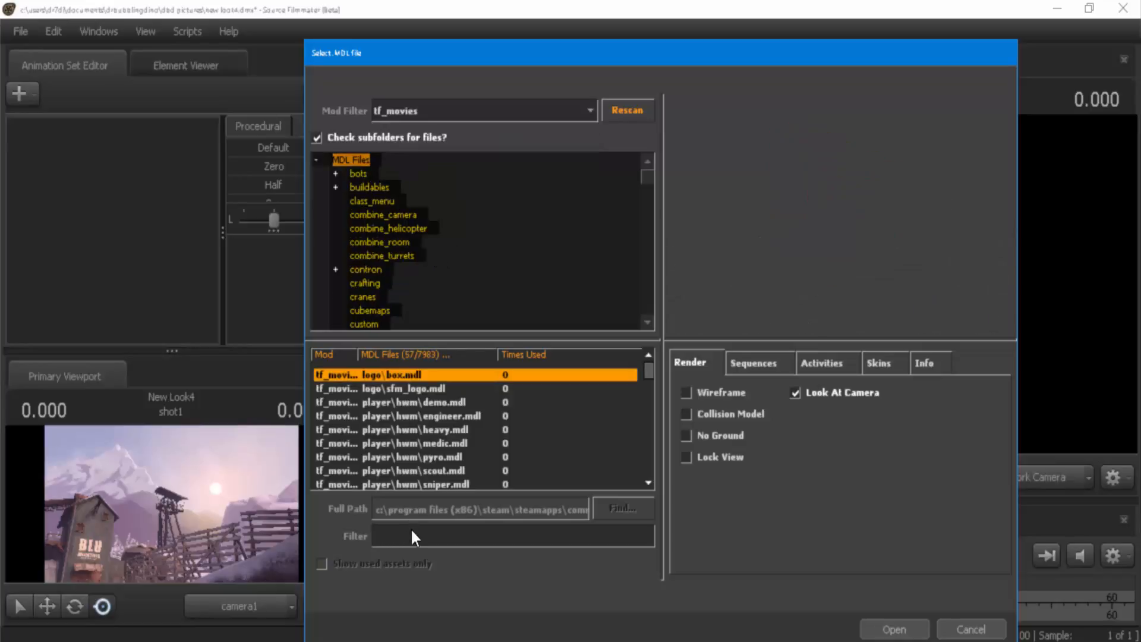
{"action": "type", "text": "tf"}
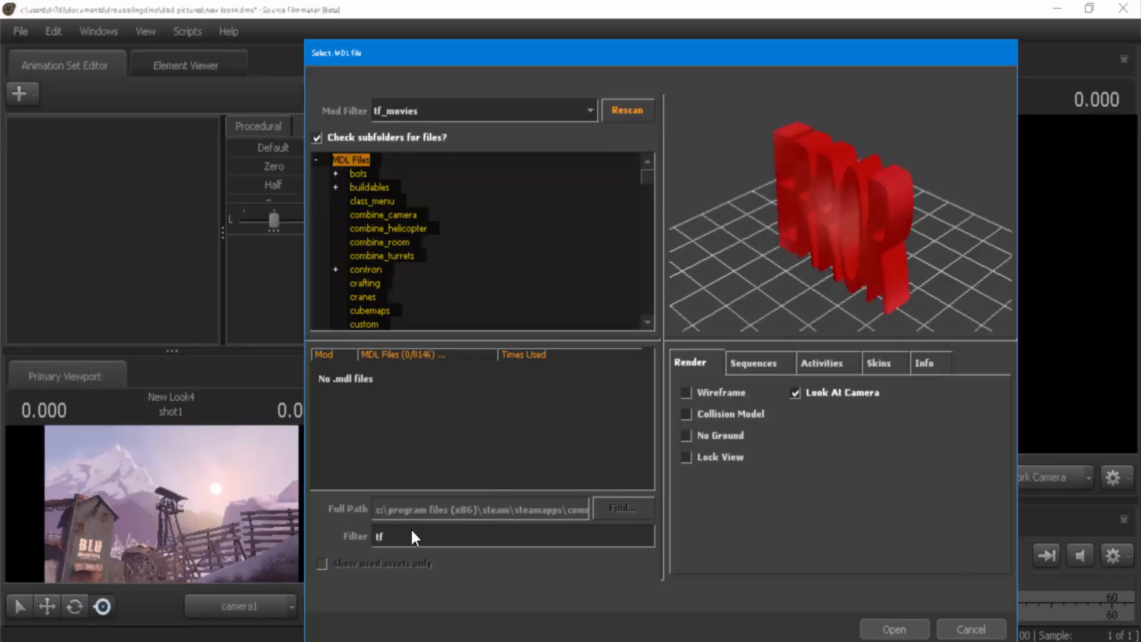
{"action": "key", "text": "BackSpace"}
{"action": "key", "text": "BackSpace"}
{"action": "type", "text": "medic"}
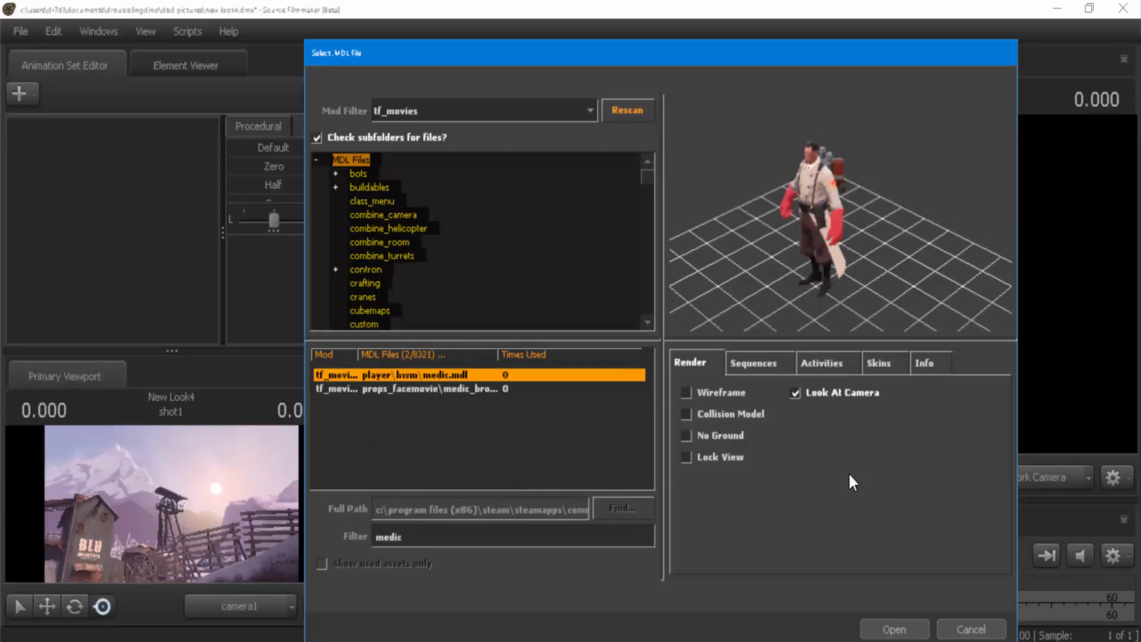
{"action": "left_click", "coordinate": [904, 633]}
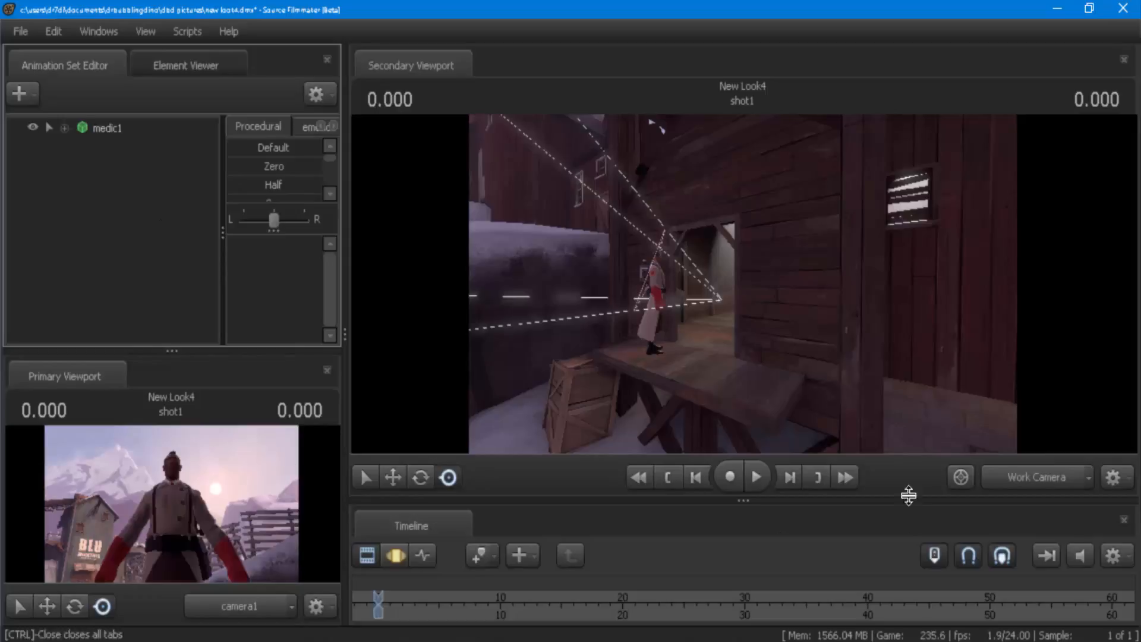
- Examine the placed Medic from behind, check the shot through camera1, and return to the Work Camera
{"action": "left_click", "coordinate": [130, 127]}
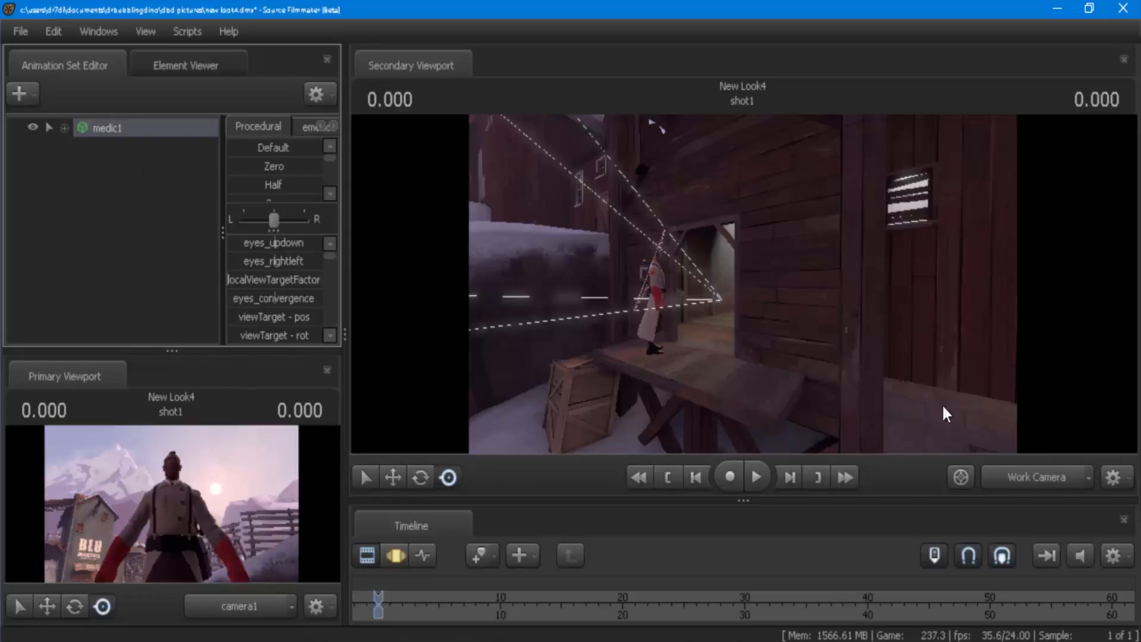
{"action": "left_click_drag", "start_coordinate": [764, 397], "coordinate": [778, 397]}
{"action": "left_click_drag", "start_coordinate": [745, 291], "coordinate": [746, 291]}
{"action": "left_click", "coordinate": [174, 264]}
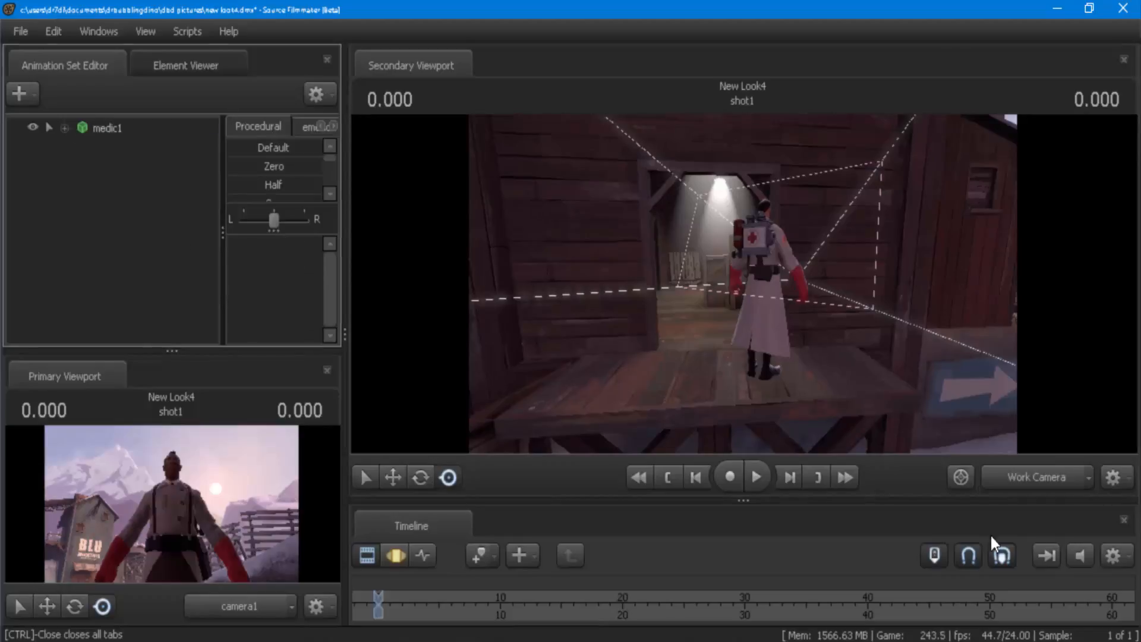
{"action": "left_click", "coordinate": [1025, 481]}
{"action": "left_click", "coordinate": [1037, 502]}
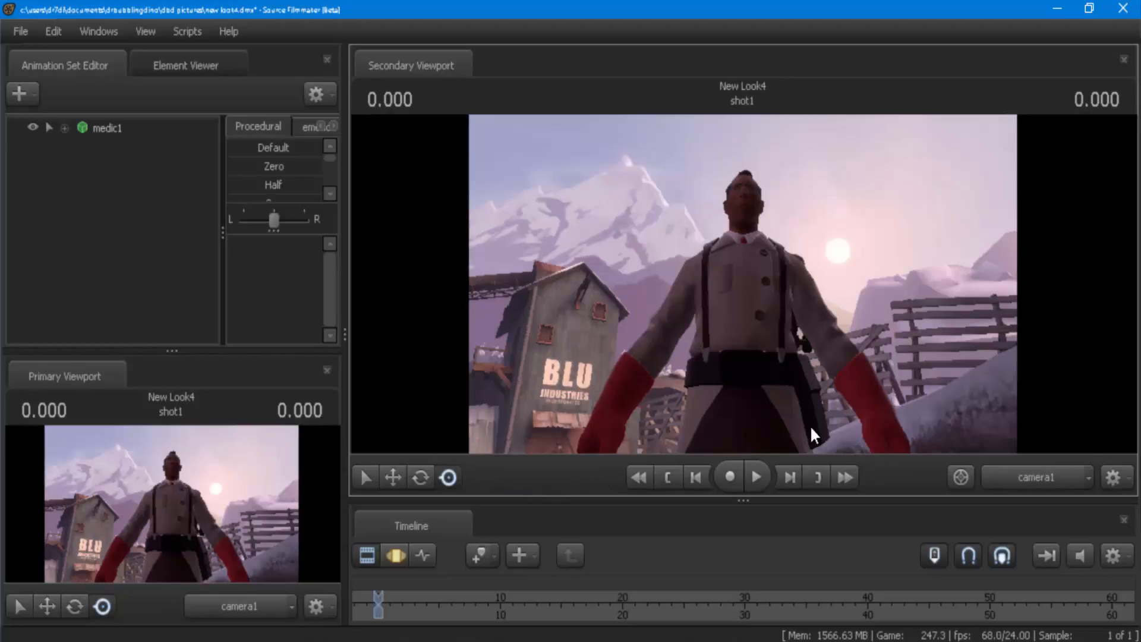
{"action": "left_click", "coordinate": [961, 477]}
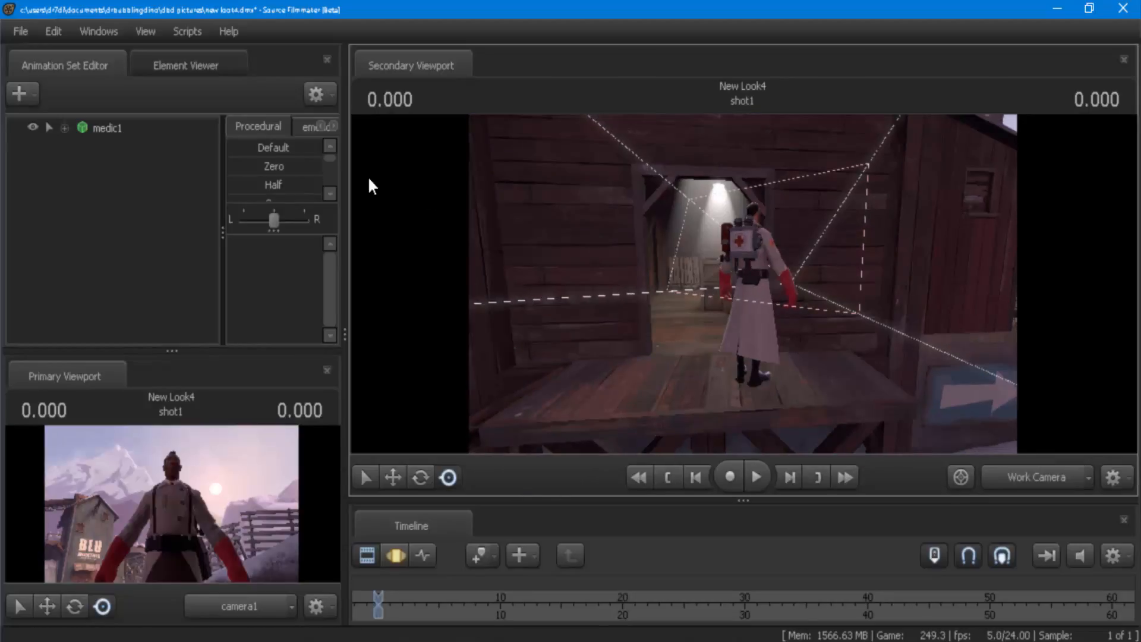
- Change the medic1 model's skin to the blue team version
{"action": "left_click", "coordinate": [123, 126]}
{"action": "right_click", "coordinate": [124, 126]}
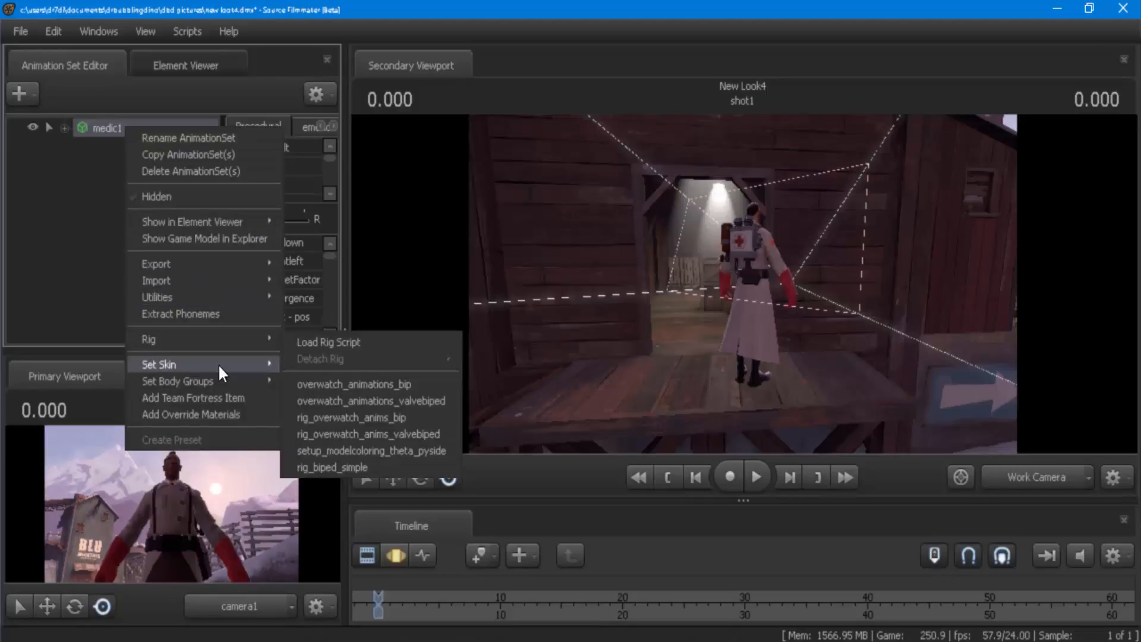
{"action": "left_click", "coordinate": [301, 379]}
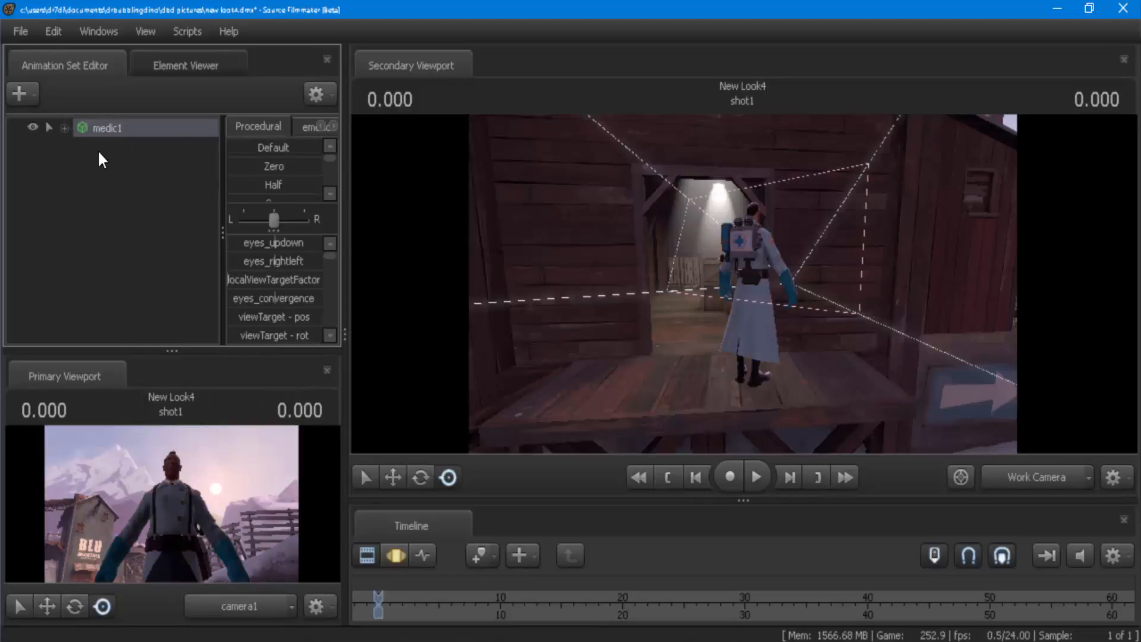
- Add the Team Fortress item Archimedes to medic1, searching the items for "Archi"
{"action": "right_click", "coordinate": [113, 128]}
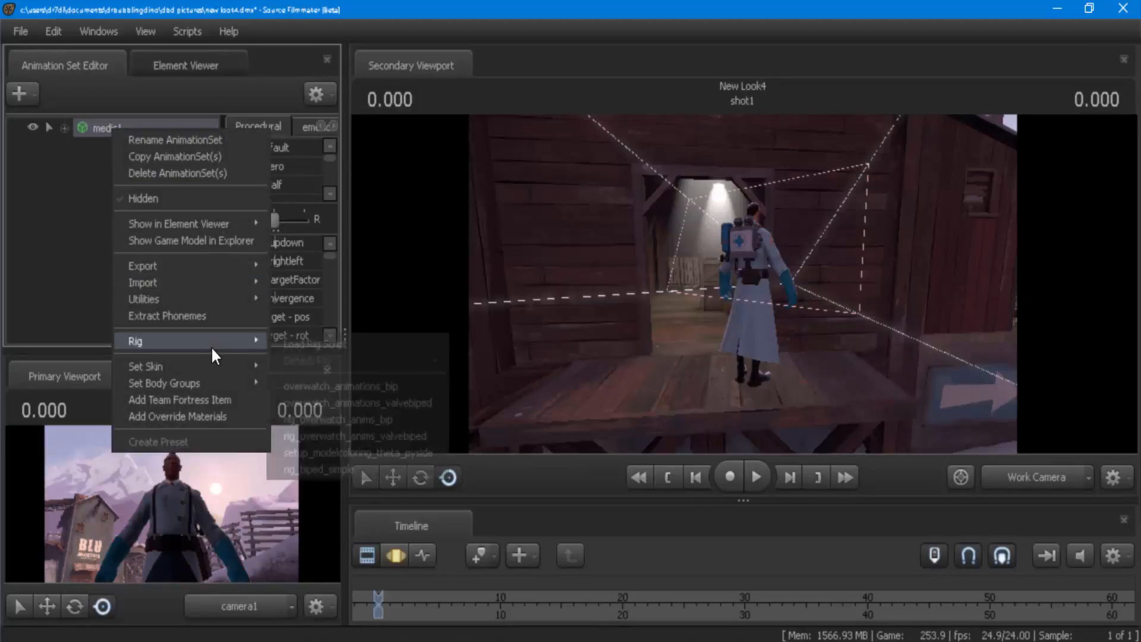
{"action": "left_click", "coordinate": [192, 402]}
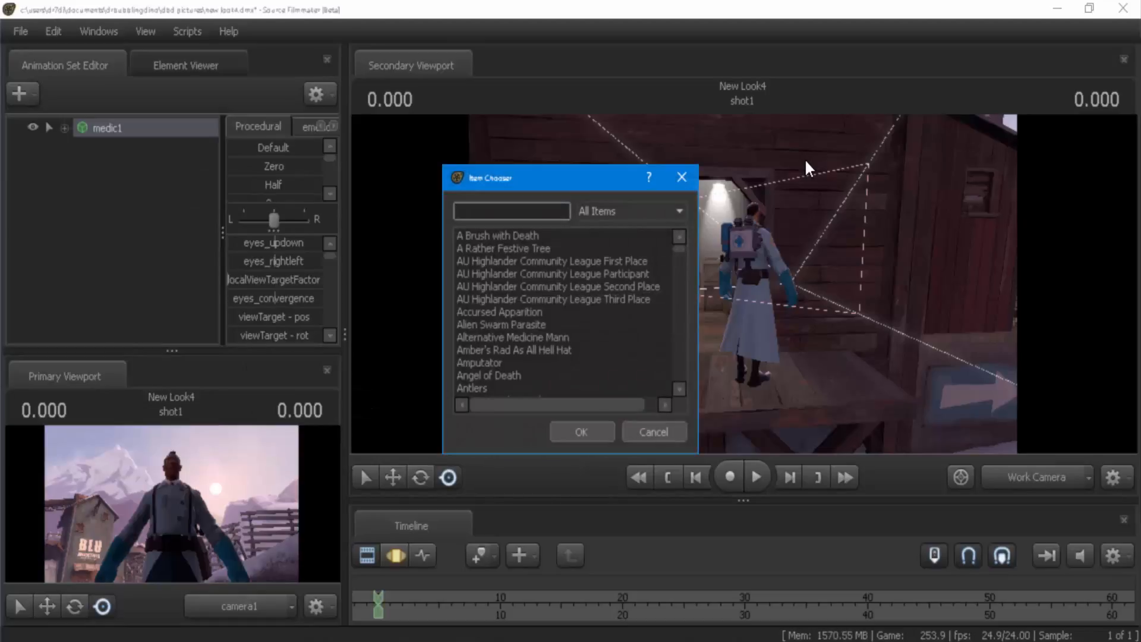
{"action": "type", "text": "Archi"}
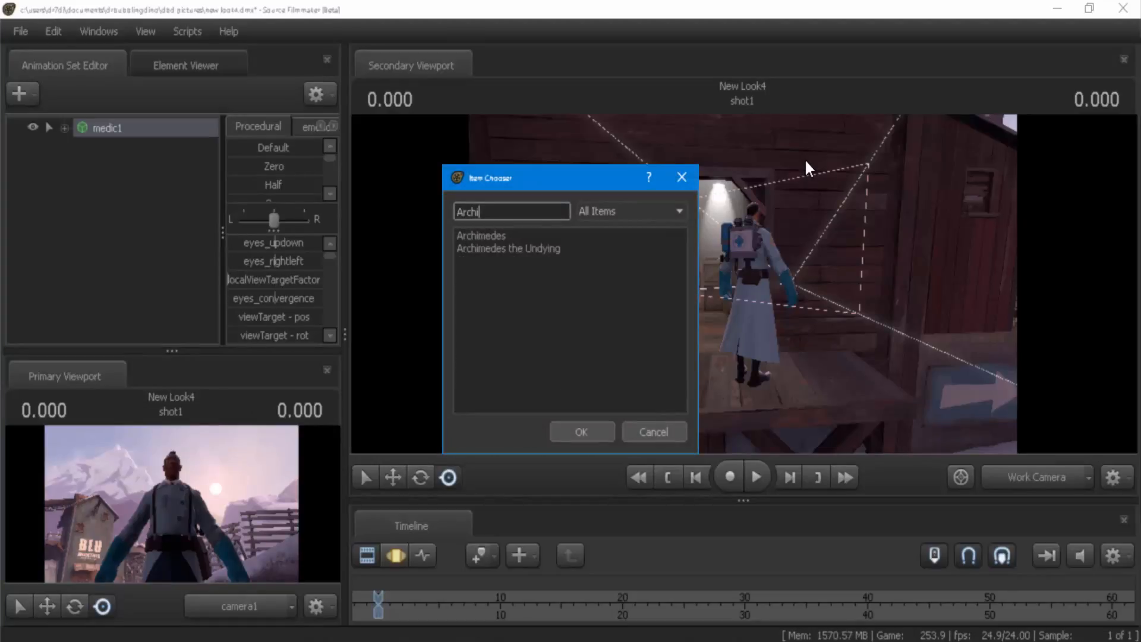
{"action": "left_click", "coordinate": [472, 248]}
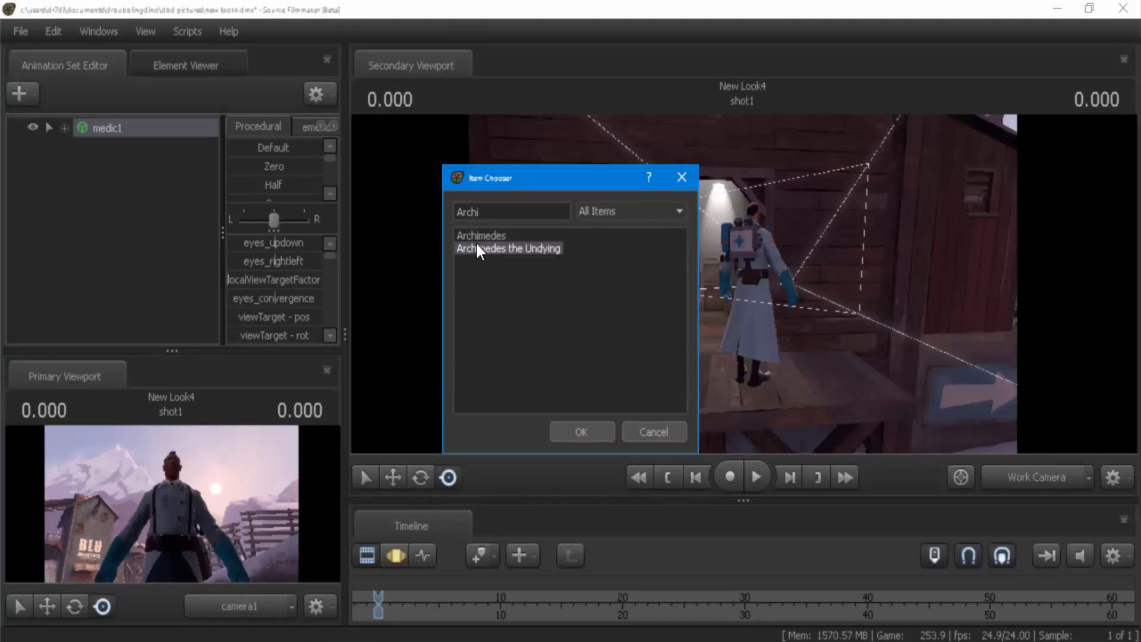
{"action": "left_click", "coordinate": [509, 234]}
{"action": "left_click", "coordinate": [579, 432]}
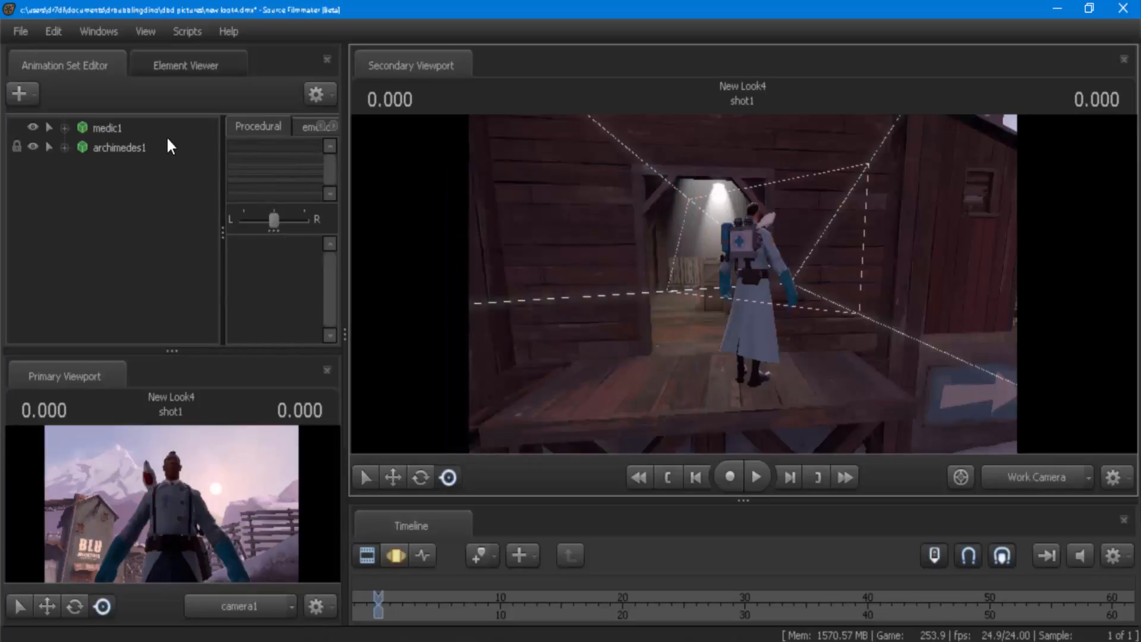
- Add the Team Fortress item Heat of Winter to medic1, searching the items for "heat"
{"action": "right_click", "coordinate": [160, 135]}
{"action": "left_click", "coordinate": [238, 402]}
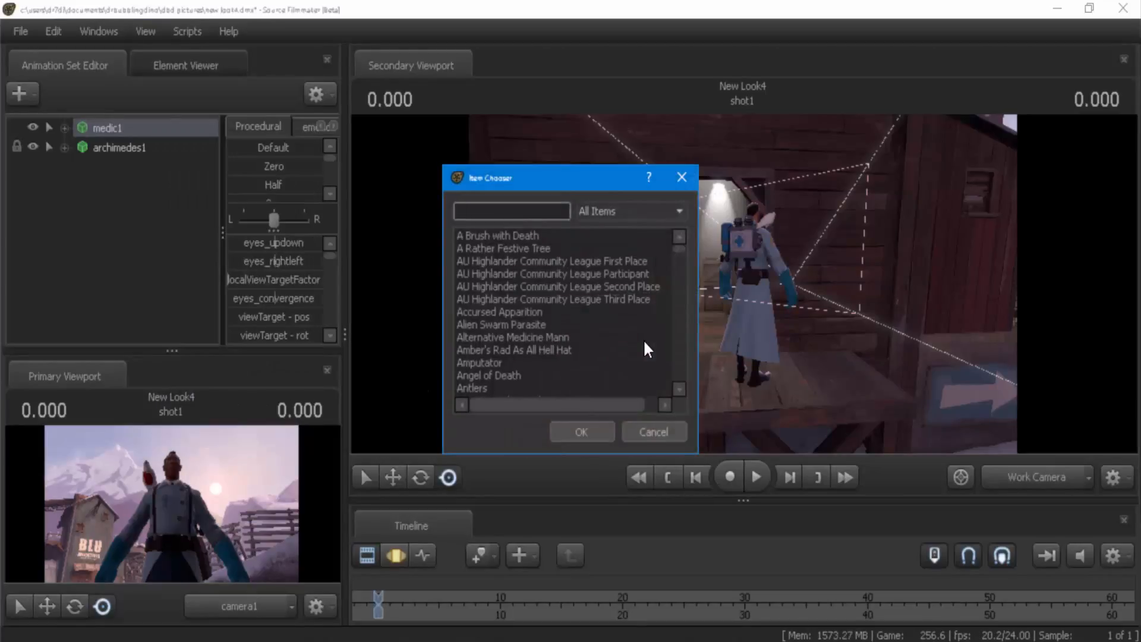
{"action": "type", "text": "heat"}
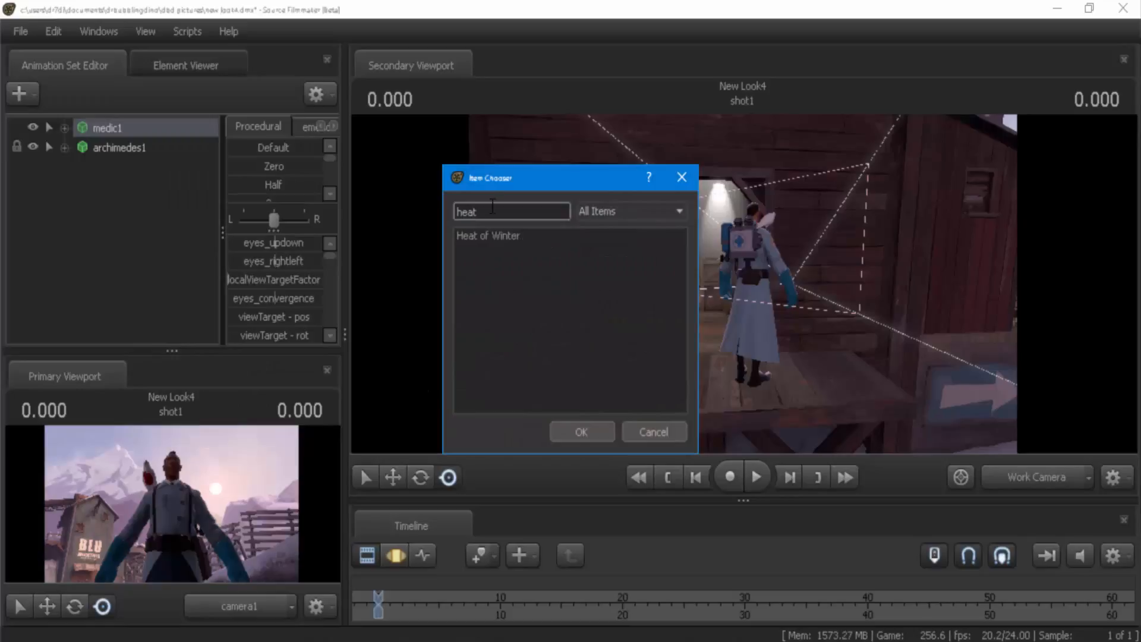
{"action": "left_click", "coordinate": [472, 247]}
{"action": "left_click", "coordinate": [569, 430]}
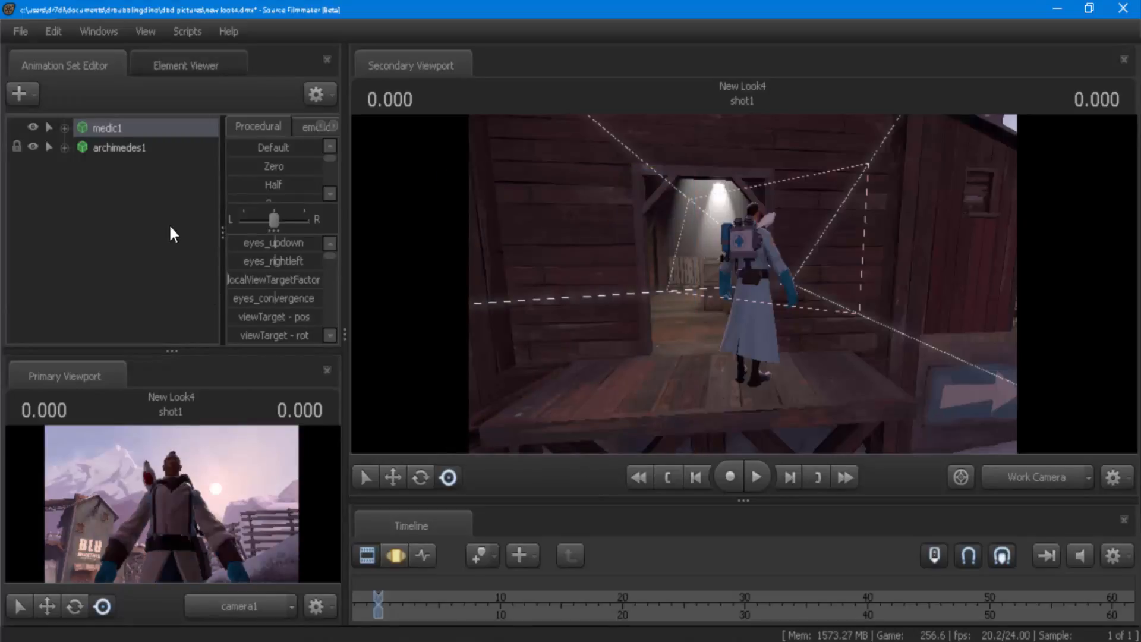
- Add the Team Fortress item Baron von Havenaplane to medic1, searching the items for "Baron"
{"action": "right_click", "coordinate": [127, 126]}
{"action": "left_click", "coordinate": [240, 397]}
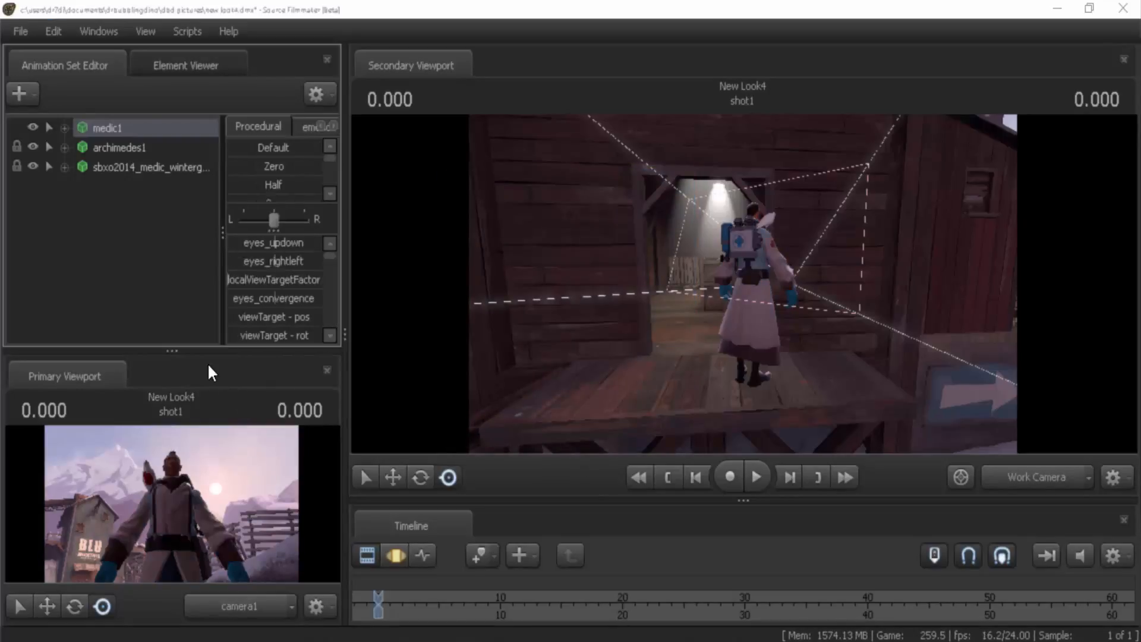
{"action": "left_click_drag", "start_coordinate": [568, 177], "coordinate": [524, 167]}
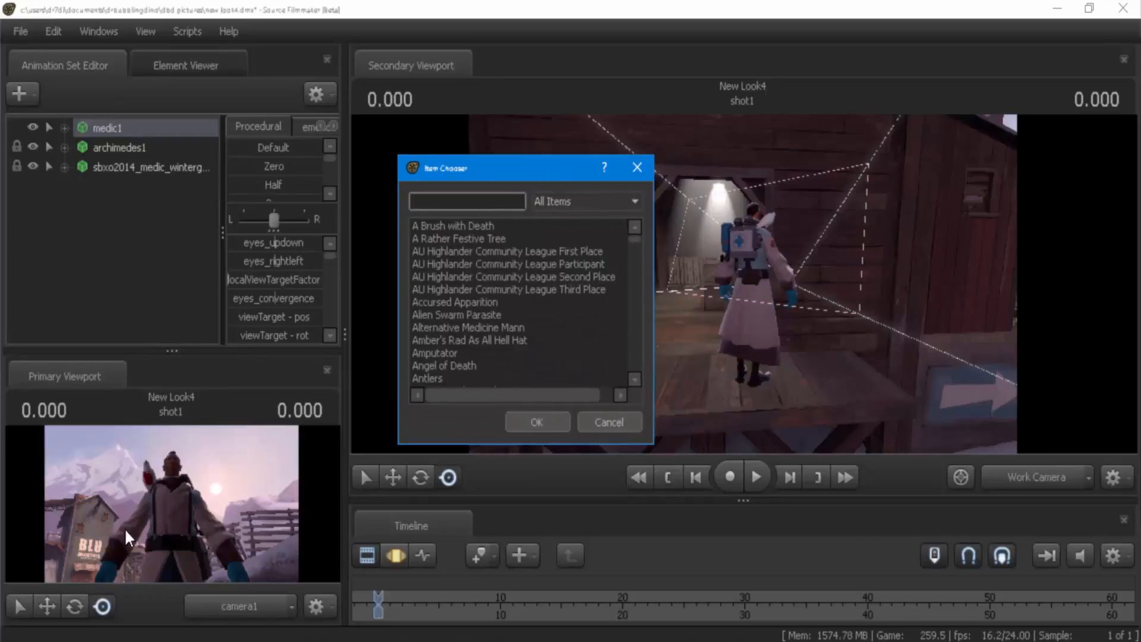
{"action": "left_click_drag", "start_coordinate": [517, 167], "coordinate": [733, 141]}
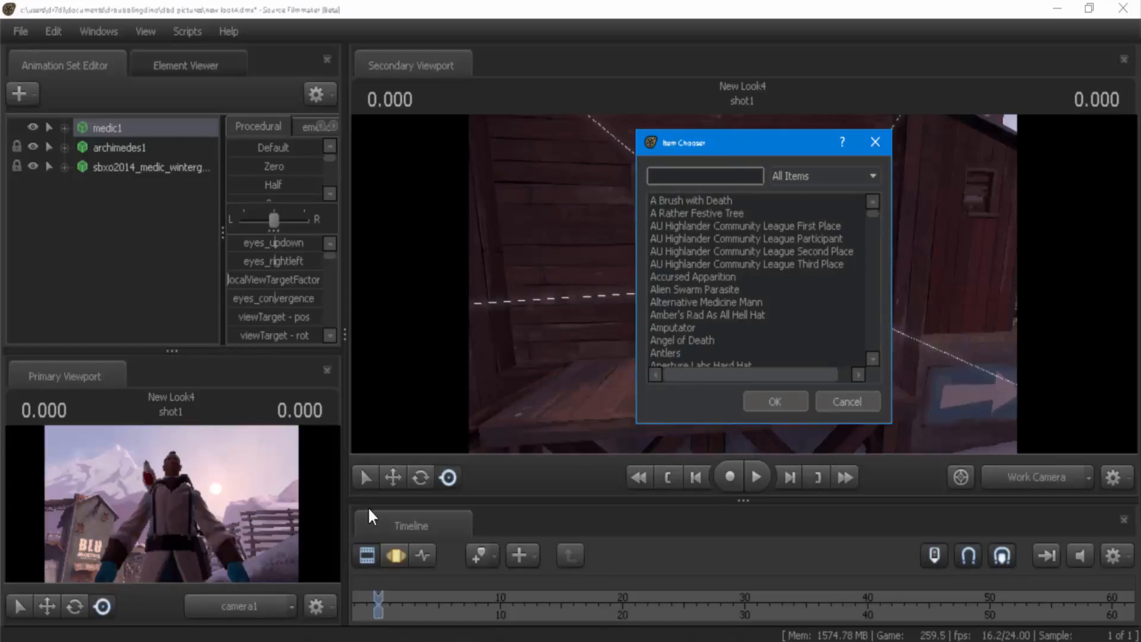
{"action": "left_click_drag", "start_coordinate": [765, 140], "coordinate": [732, 135]}
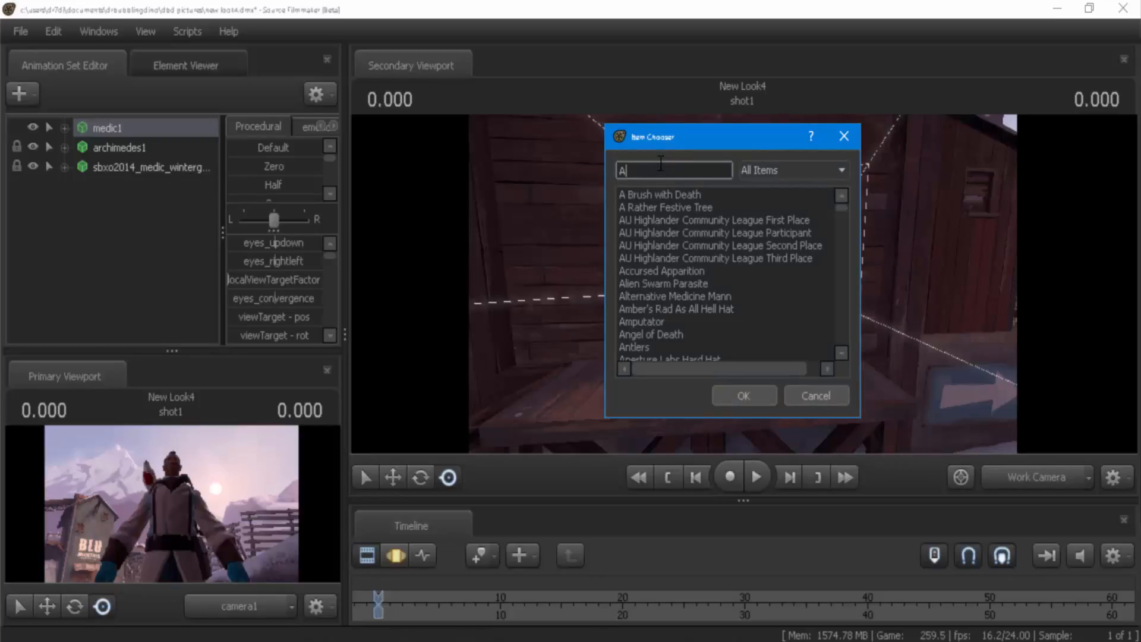
{"action": "key", "text": "BackSpace"}
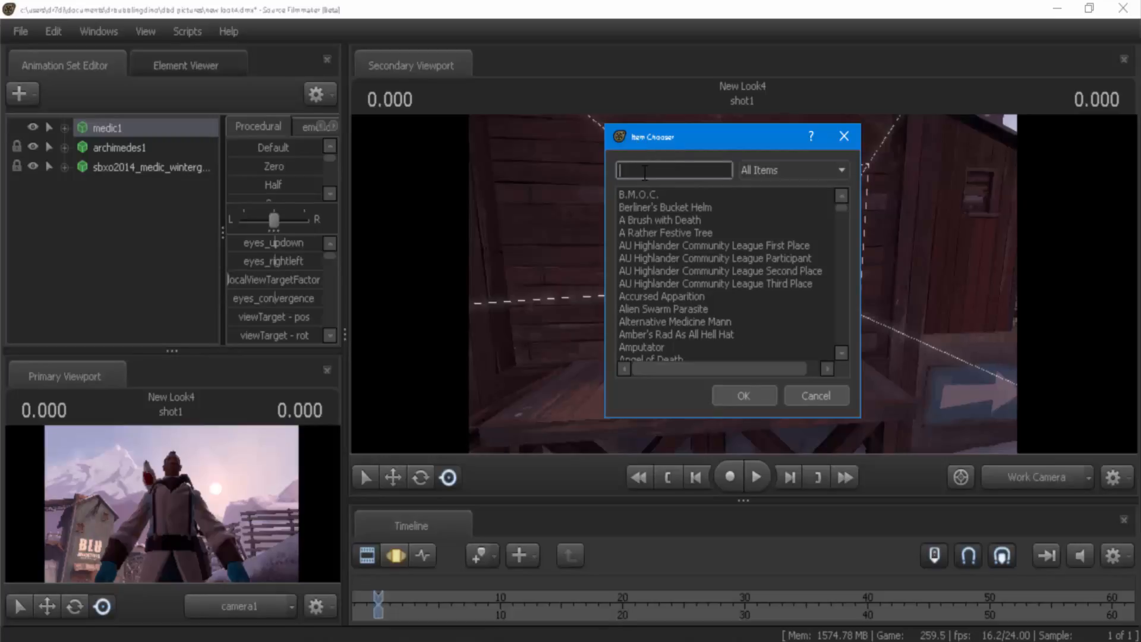
{"action": "type", "text": "A"}
{"action": "type", "text": "Brao"}
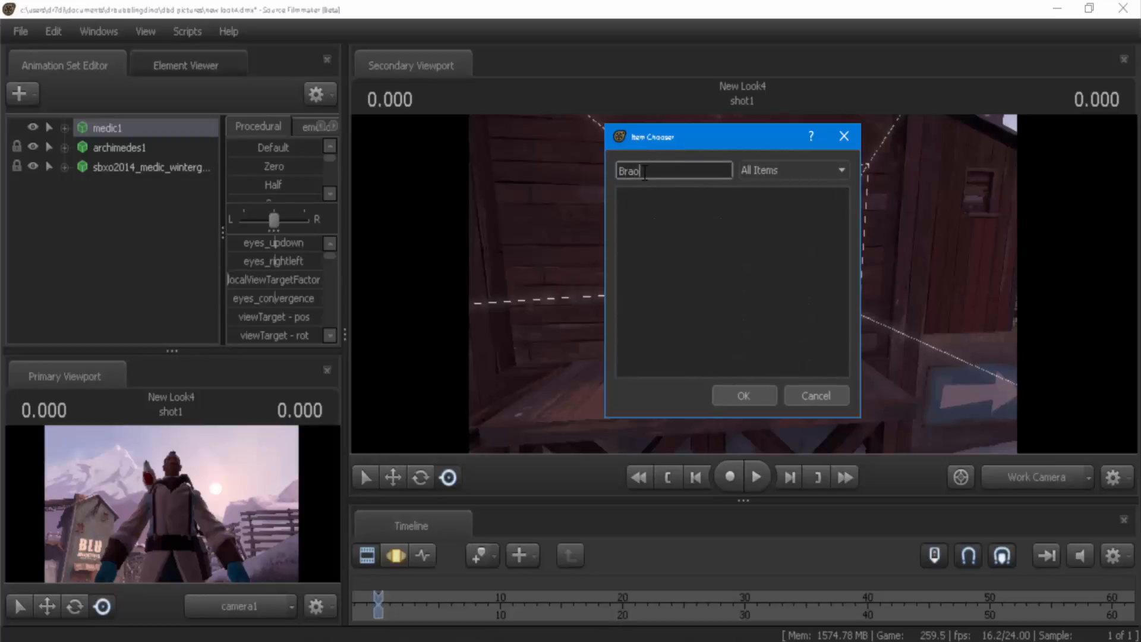
{"action": "key", "text": "BackSpace"}
{"action": "key", "text": "BackSpace"}
{"action": "key", "text": "BackSpace"}
{"action": "type", "text": "r"}
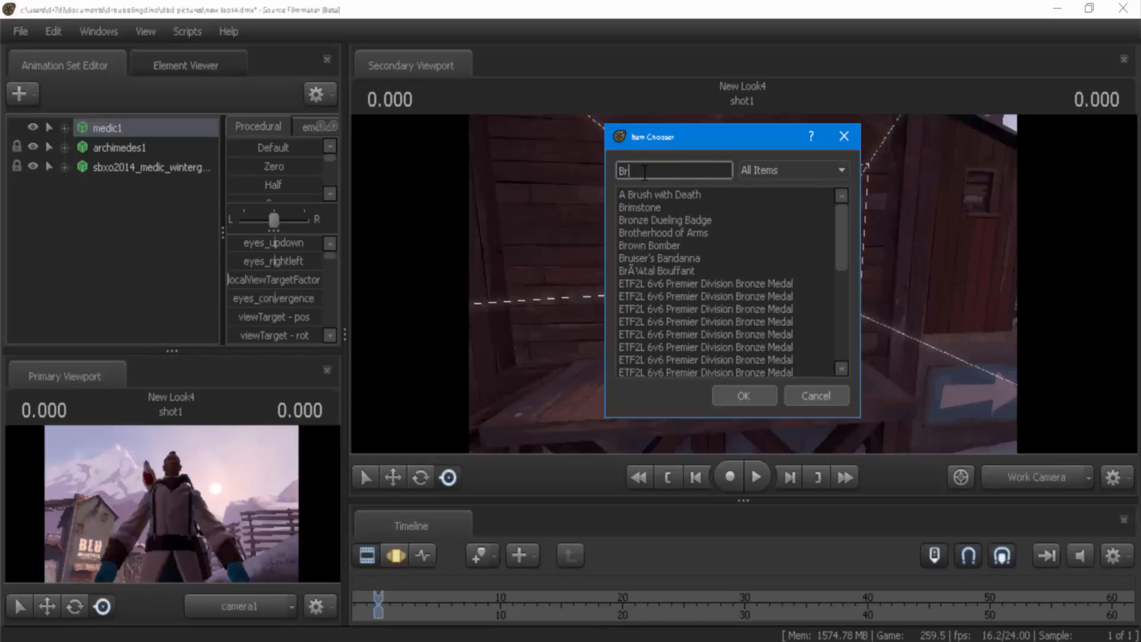
{"action": "type", "text": "ap"}
{"action": "key", "text": "BackSpace"}
{"action": "key", "text": "BackSpace"}
{"action": "key", "text": "BackSpace"}
{"action": "type", "text": "aron"}
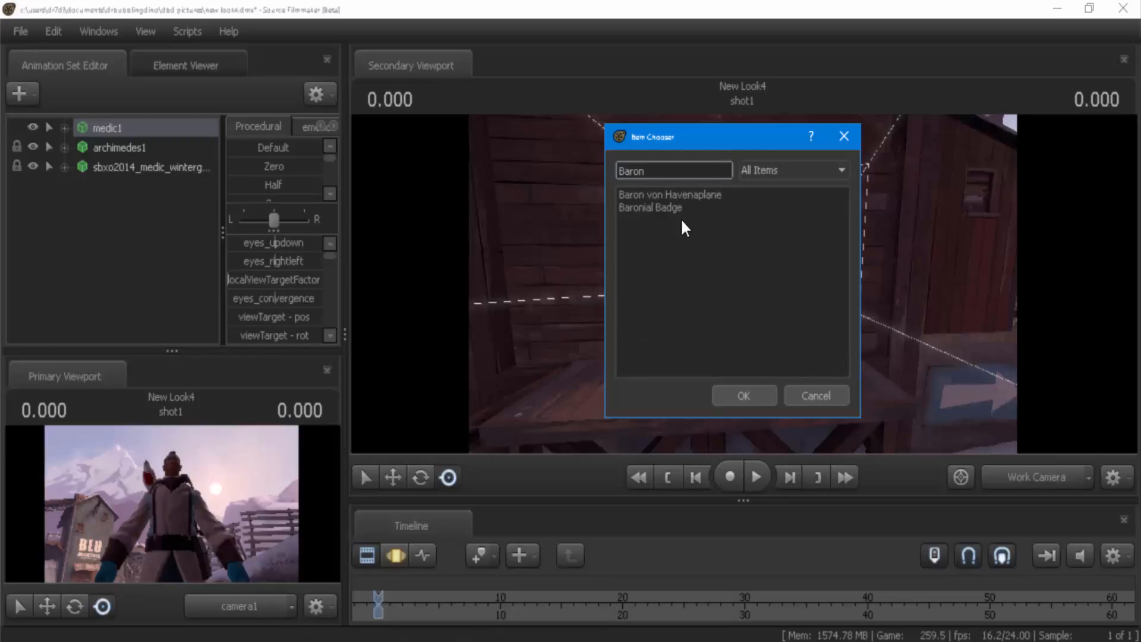
{"action": "left_click", "coordinate": [691, 197]}
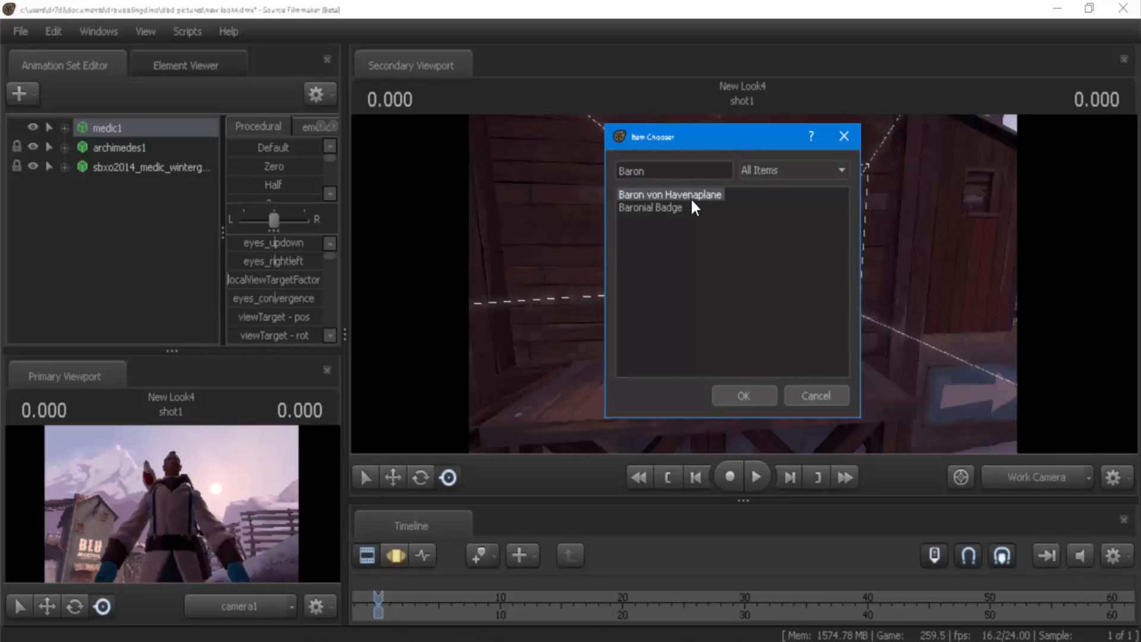
{"action": "left_click", "coordinate": [737, 394]}
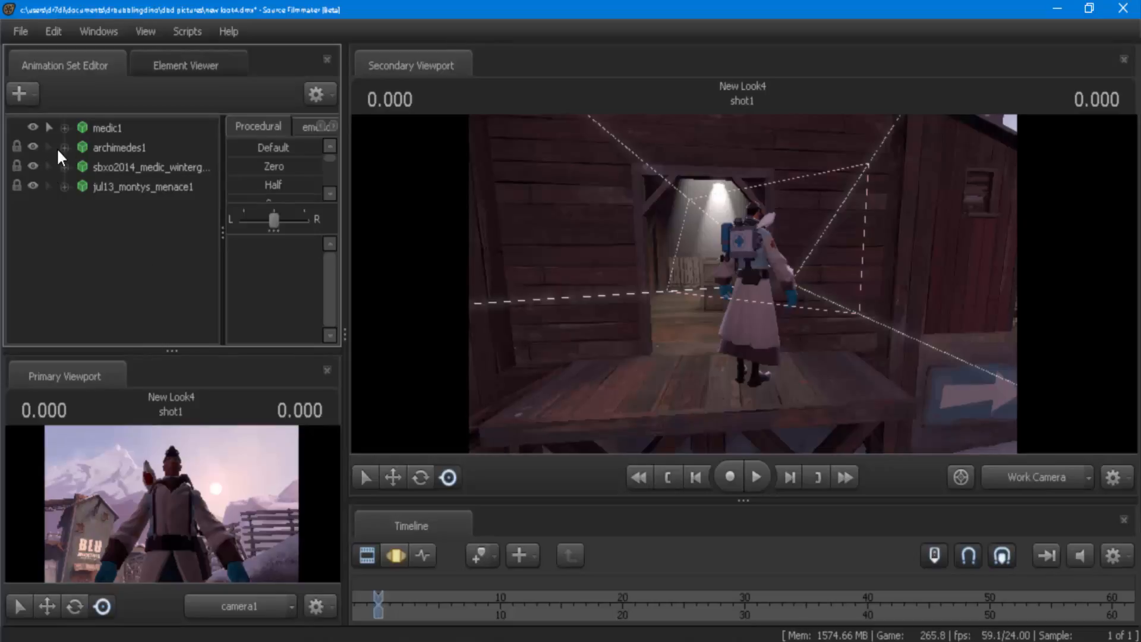
- Set the skin of the archimedes1 model from its available skin options
{"action": "left_click_drag", "start_coordinate": [635, 285], "coordinate": [739, 280]}
{"action": "key", "text": "w"}
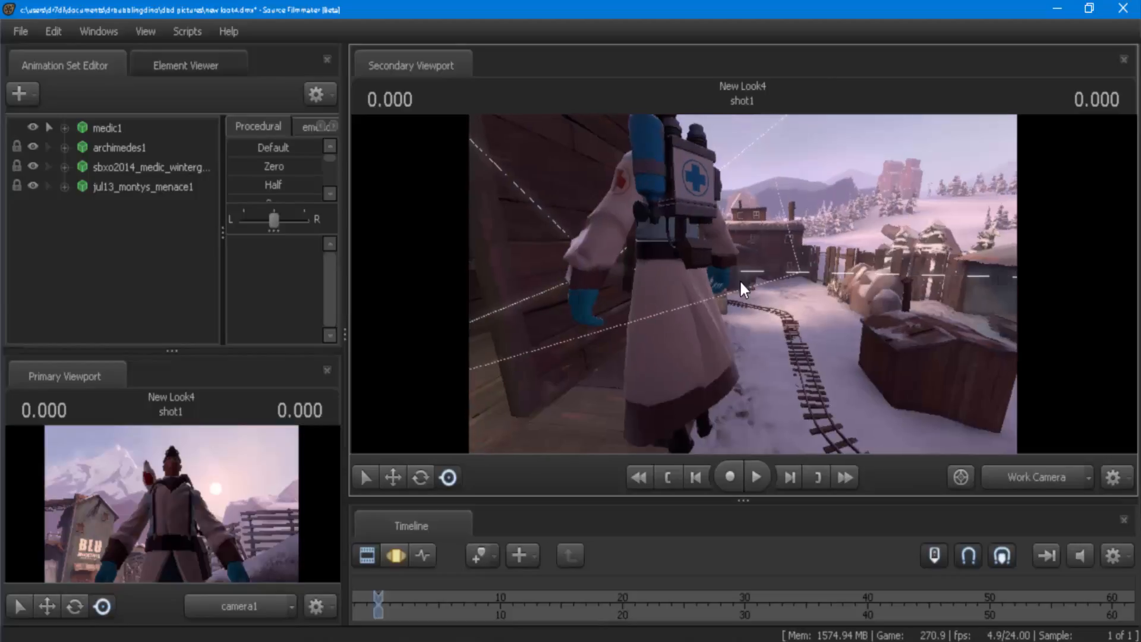
{"action": "left_click", "coordinate": [117, 131]}
{"action": "left_click", "coordinate": [183, 260]}
{"action": "left_click_drag", "start_coordinate": [512, 254], "coordinate": [553, 252]}
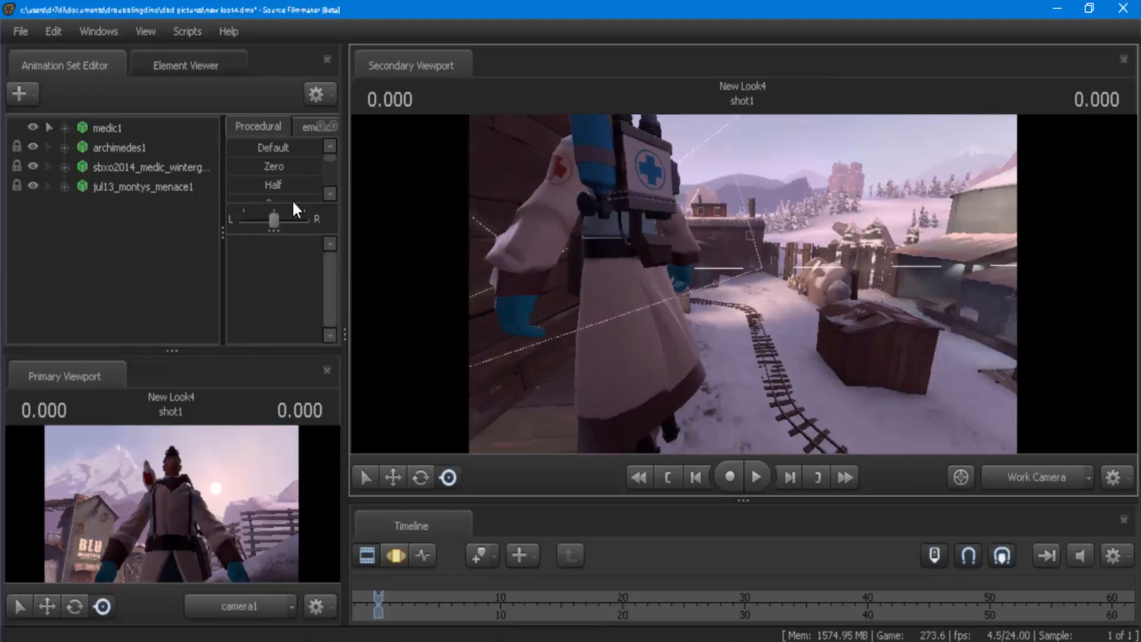
{"action": "right_click", "coordinate": [153, 151]}
{"action": "left_click_drag", "start_coordinate": [628, 257], "coordinate": [744, 284]}
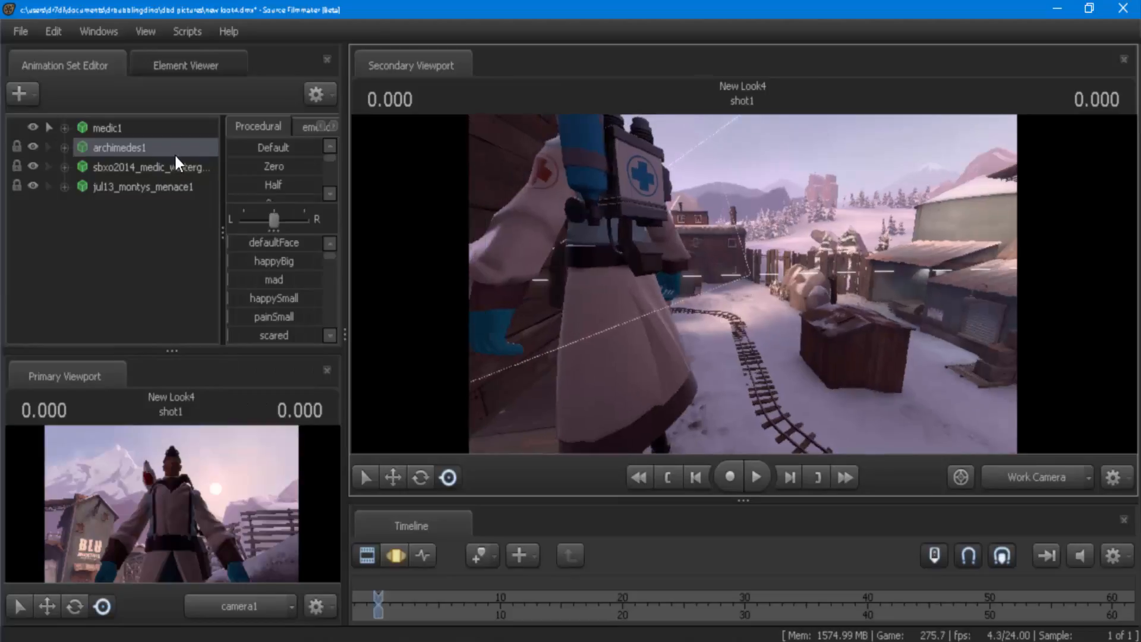
{"action": "right_click", "coordinate": [165, 150]}
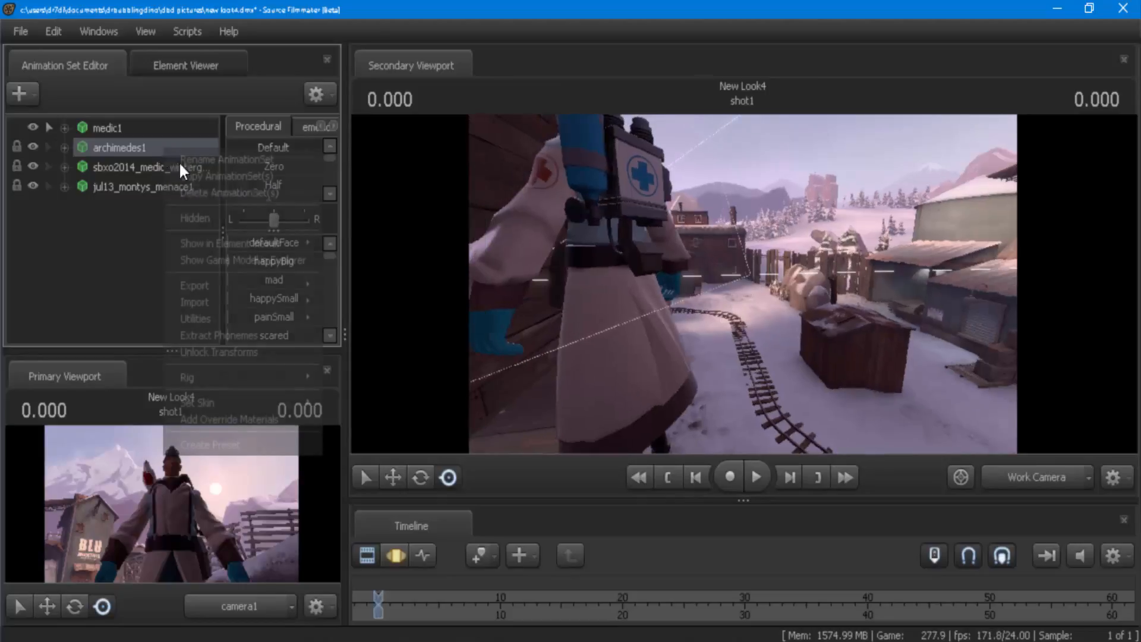
{"action": "mouse_move", "coordinate": [258, 401]}
{"action": "left_click", "coordinate": [329, 405]}
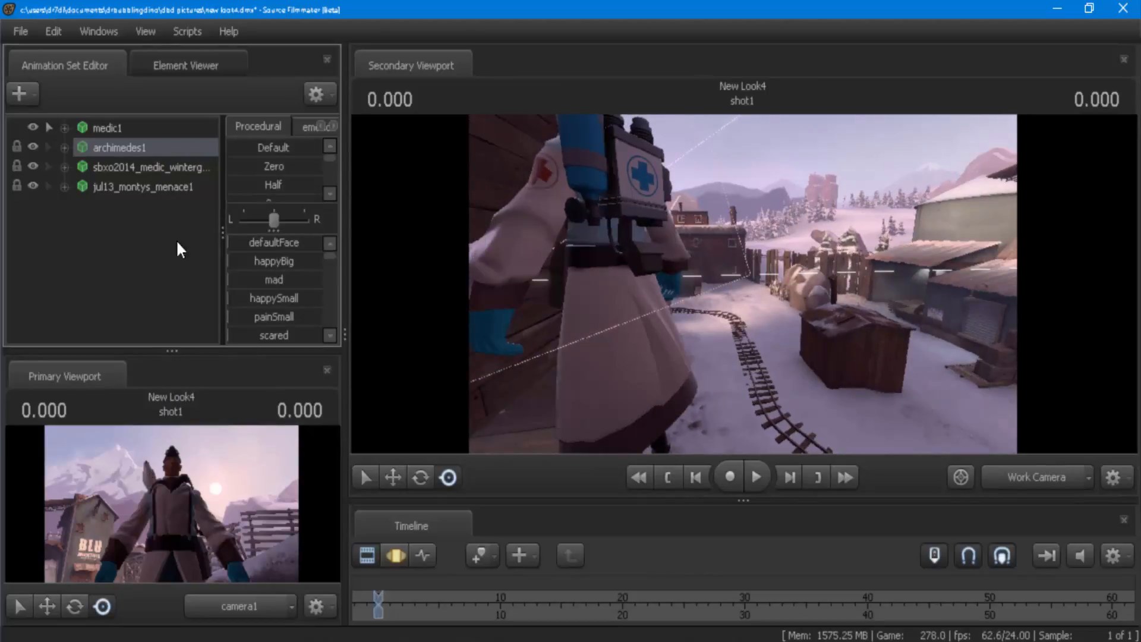
- Change the Heat of Winter coat's skin to the blue team version
{"action": "right_click", "coordinate": [151, 170]}
{"action": "mouse_move", "coordinate": [267, 424]}
{"action": "left_click", "coordinate": [321, 429]}
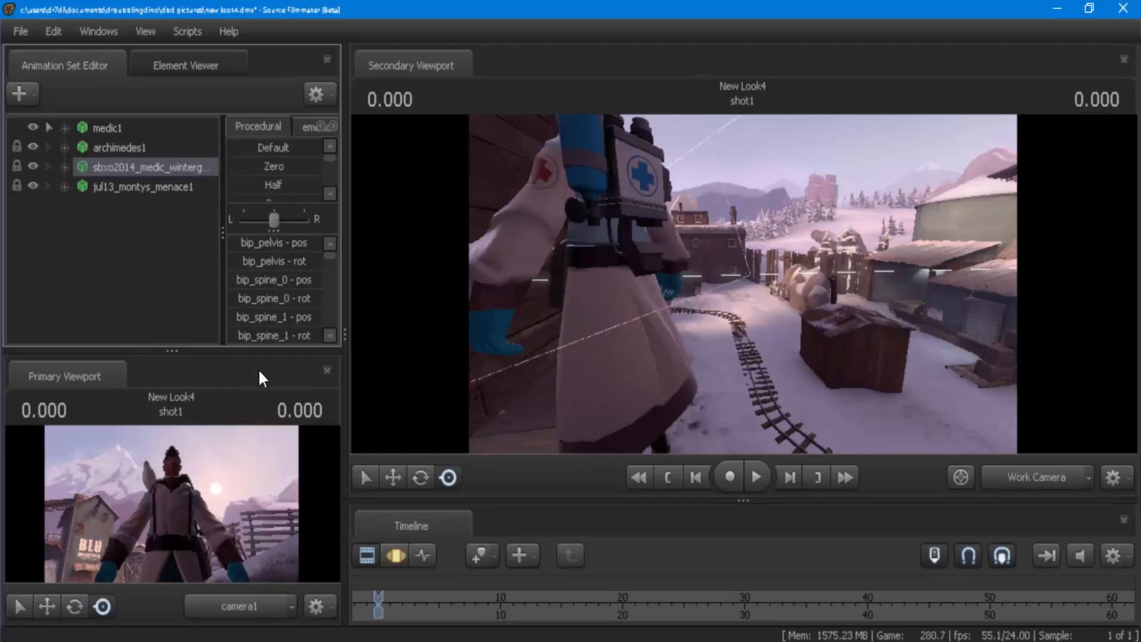
- Set the skin of the jul13_montys_menace1 hat to 1
{"action": "right_click", "coordinate": [152, 186]}
{"action": "mouse_move", "coordinate": [292, 440]}
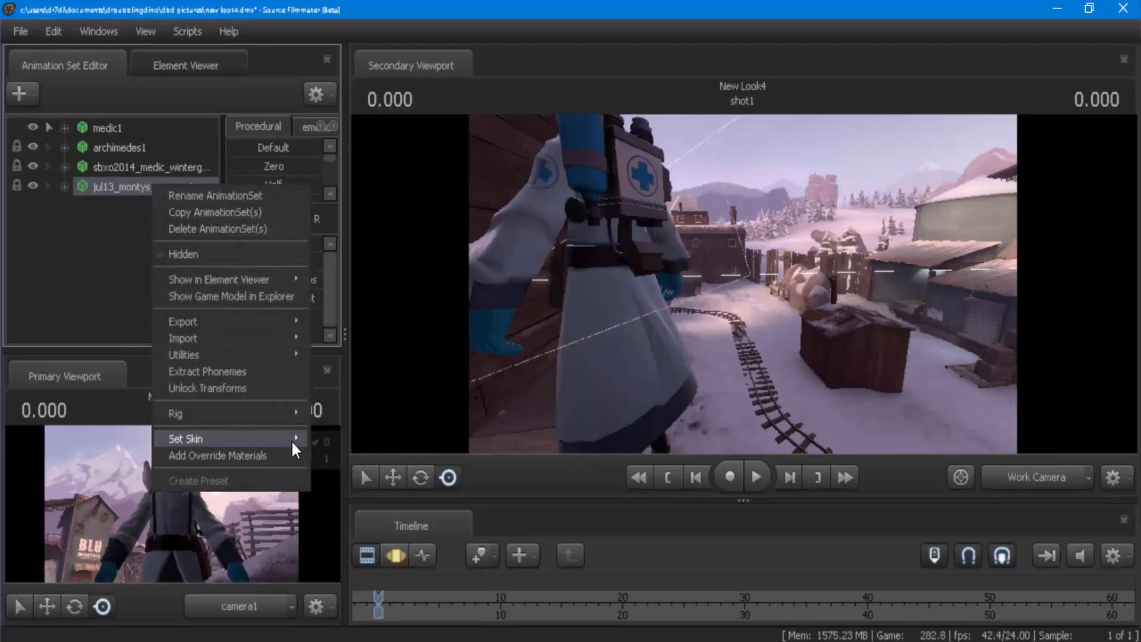
{"action": "left_click", "coordinate": [324, 453]}
- Move medic1 in the Motion Editor onto the wooden walkway beside the building and lower it
{"action": "left_click_drag", "start_coordinate": [407, 288], "coordinate": [576, 189]}
{"action": "left_click", "coordinate": [173, 124]}
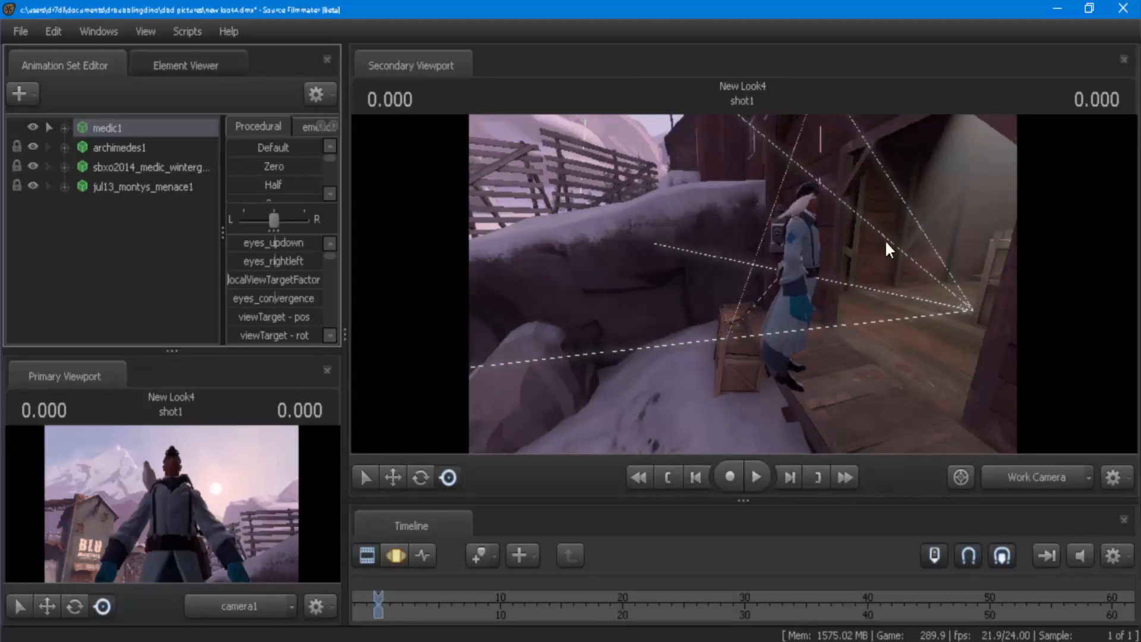
{"action": "left_click_drag", "start_coordinate": [886, 247], "coordinate": [746, 288]}
{"action": "left_click", "coordinate": [398, 554]}
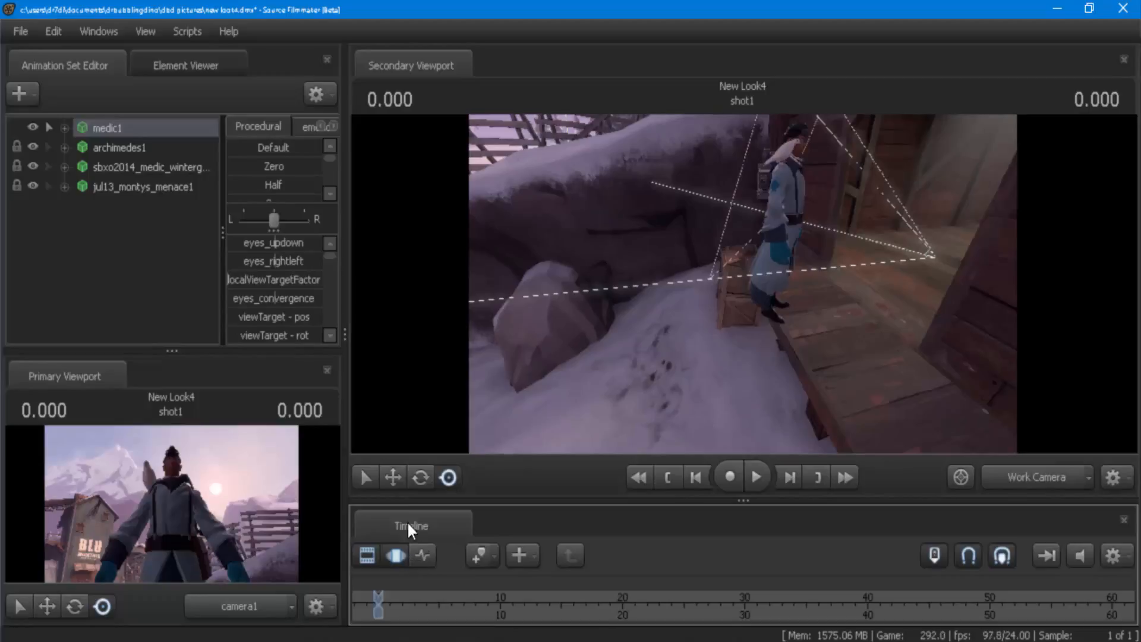
{"action": "left_click", "coordinate": [909, 264]}
{"action": "key", "text": "w"}
{"action": "left_click_drag", "start_coordinate": [909, 264], "coordinate": [751, 284]}
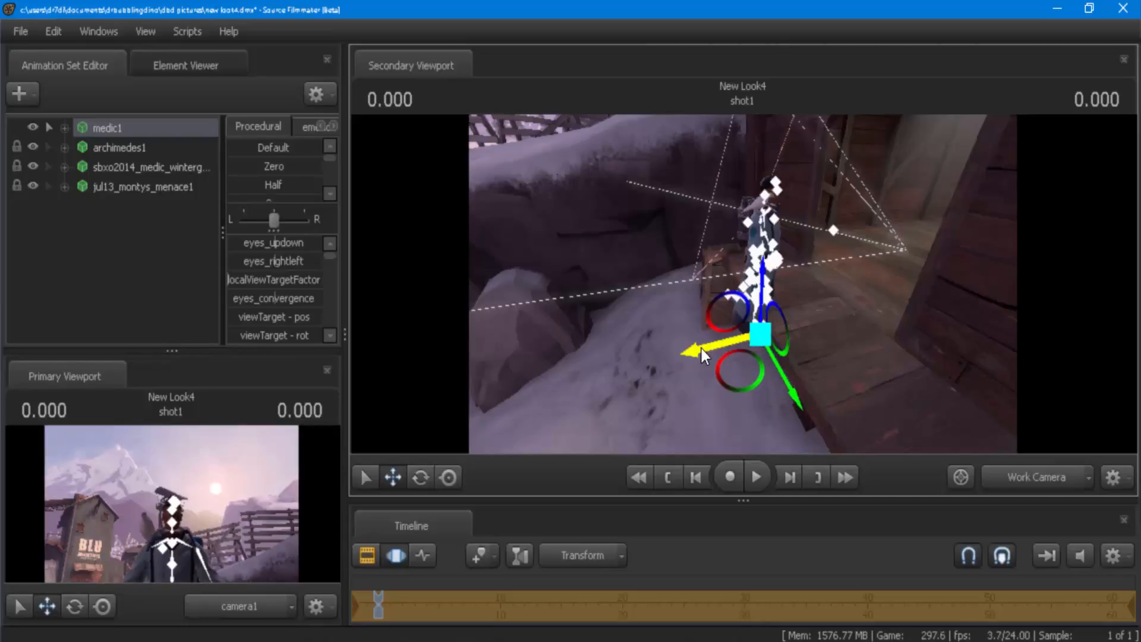
{"action": "left_click_drag", "start_coordinate": [702, 349], "coordinate": [746, 334]}
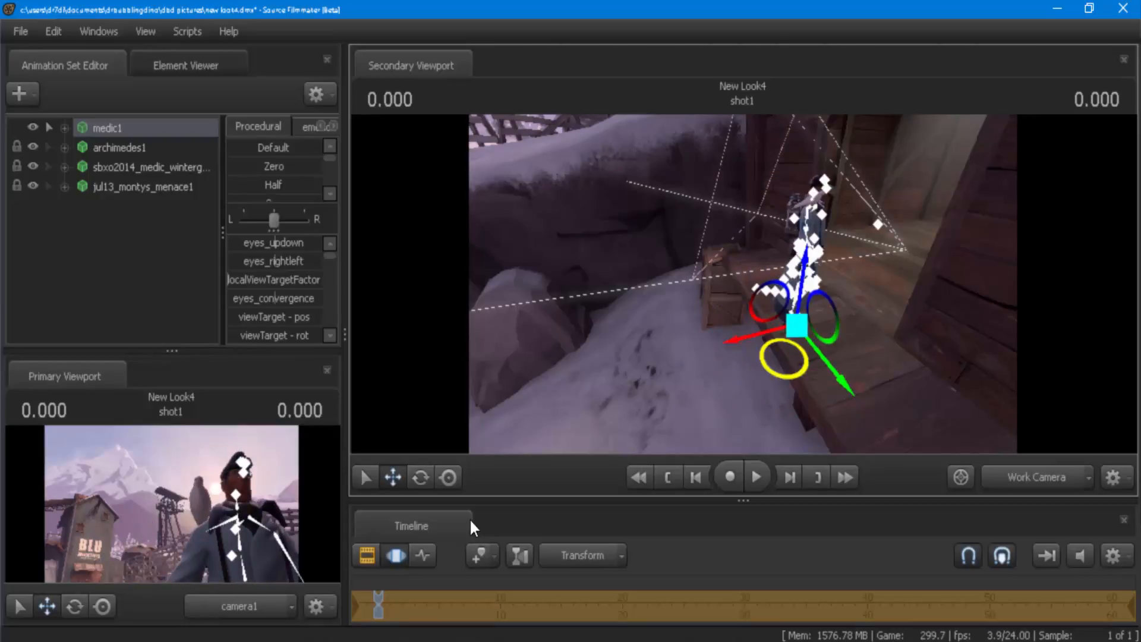
{"action": "left_click_drag", "start_coordinate": [838, 382], "coordinate": [815, 322]}
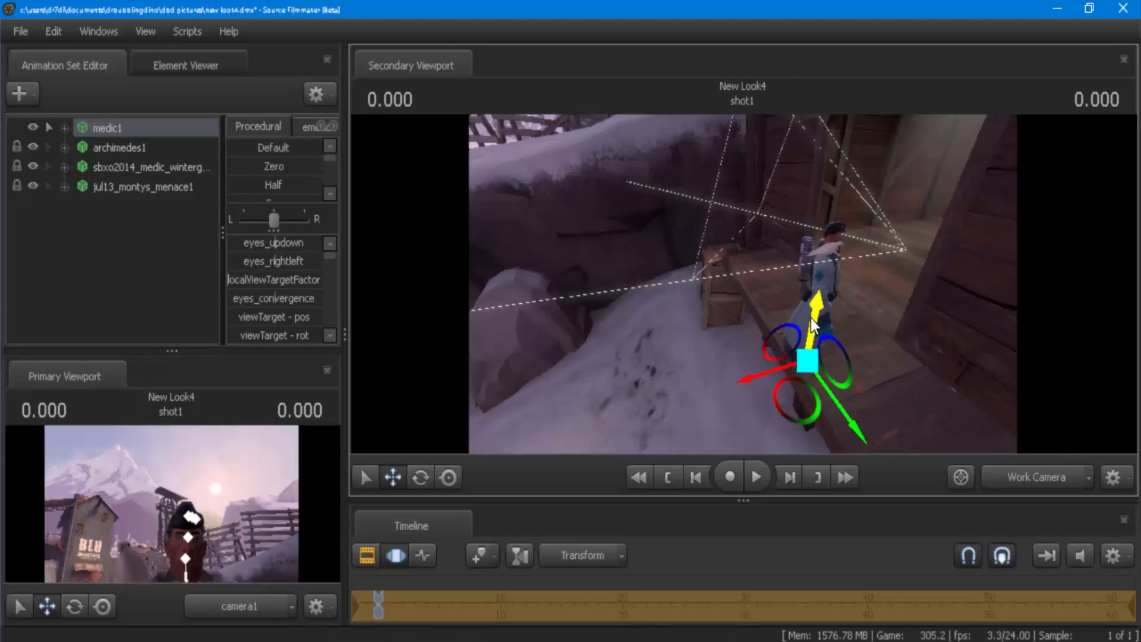
- Rotate medic1 about its vertical axis so its back faces camera1, and check the framing through camera1
{"action": "left_click_drag", "start_coordinate": [986, 382], "coordinate": [620, 319]}
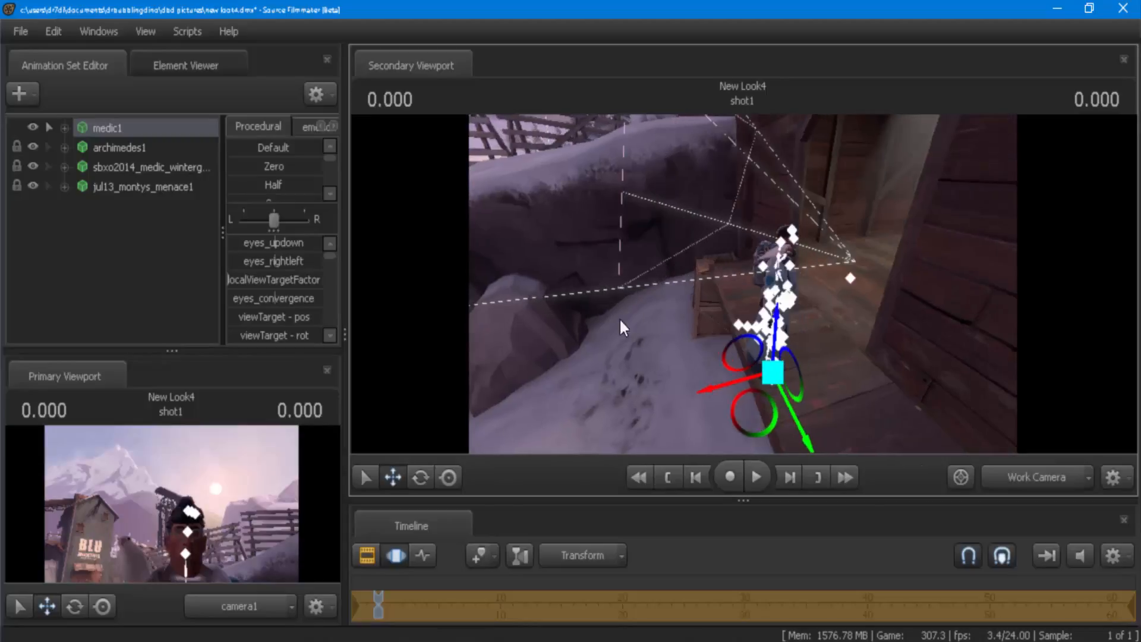
{"action": "left_click", "coordinate": [421, 478]}
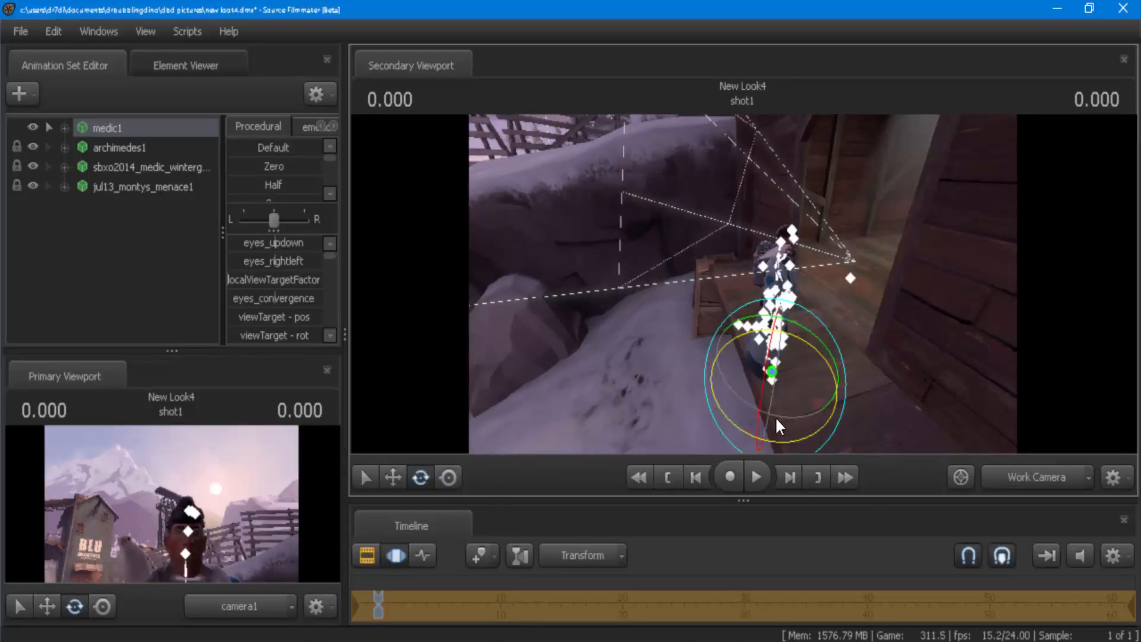
{"action": "left_click_drag", "start_coordinate": [776, 420], "coordinate": [848, 375]}
{"action": "key", "text": "w"}
{"action": "left_click_drag", "start_coordinate": [944, 345], "coordinate": [956, 452]}
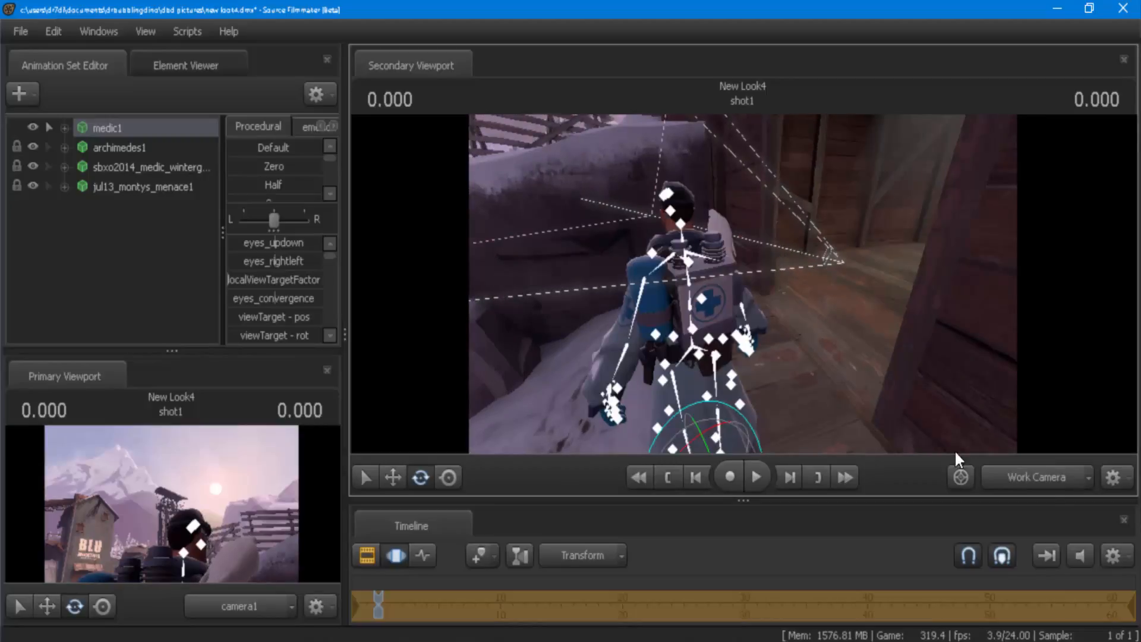
{"action": "left_click", "coordinate": [987, 478]}
{"action": "left_click", "coordinate": [986, 491]}
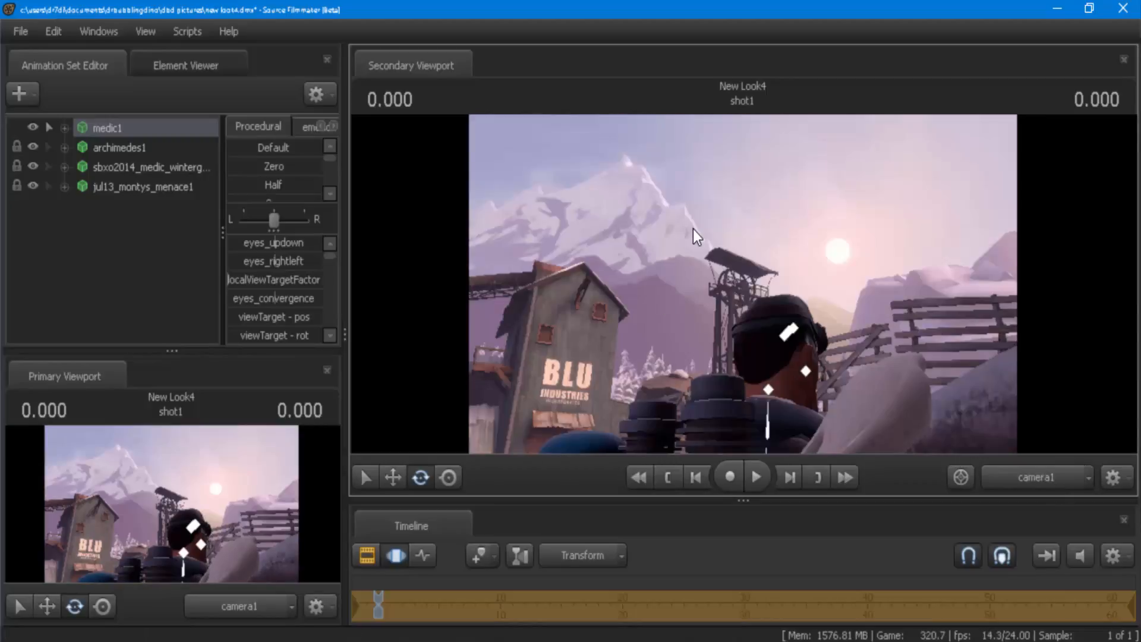
{"action": "left_click", "coordinate": [1013, 477]}
- Shift medic1 horizontally across the walkway's edge and fine-tune its rotation about the vertical axis
{"action": "left_click_drag", "start_coordinate": [851, 341], "coordinate": [851, 366]}
{"action": "left_click_drag", "start_coordinate": [737, 283], "coordinate": [681, 351]}
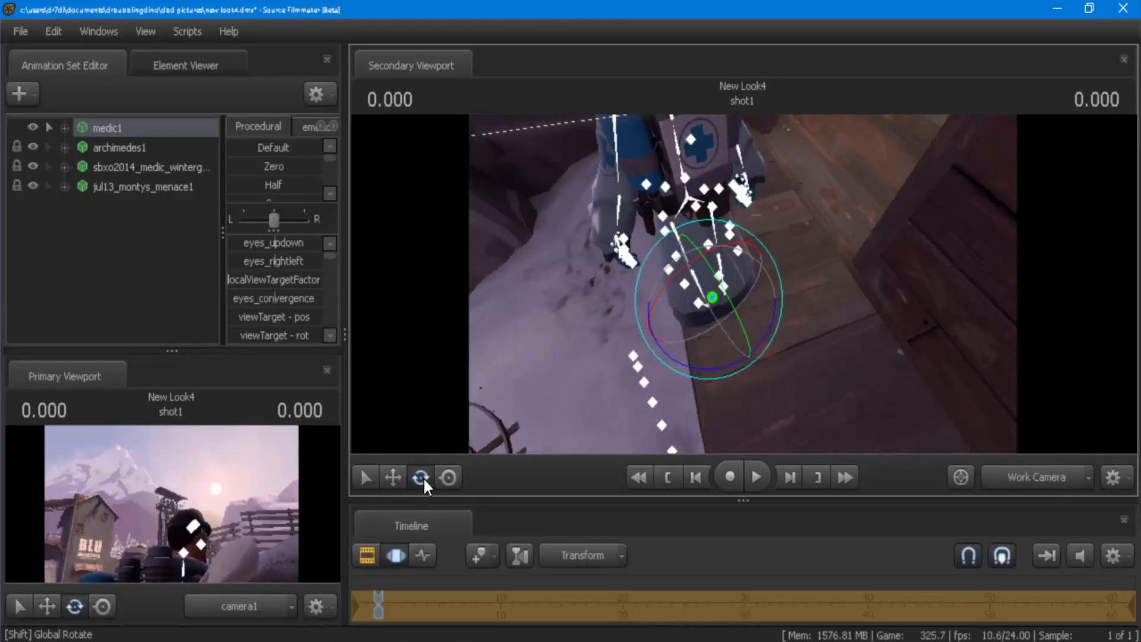
{"action": "left_click", "coordinate": [365, 476]}
{"action": "left_click", "coordinate": [392, 478]}
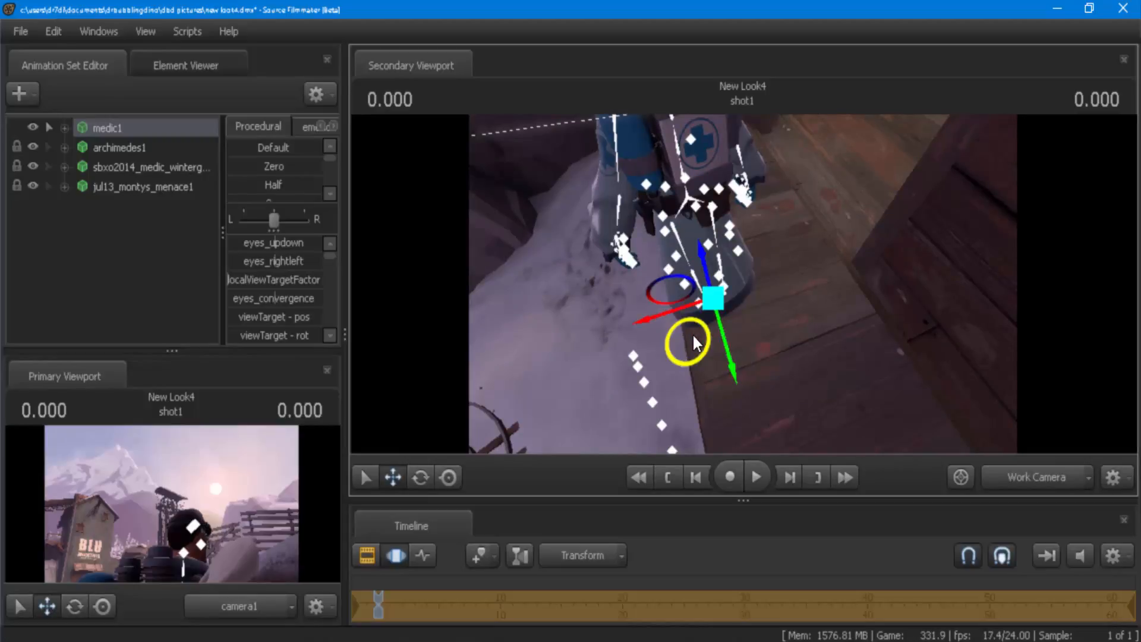
{"action": "left_click_drag", "start_coordinate": [693, 337], "coordinate": [743, 355]}
{"action": "left_click", "coordinate": [420, 477]}
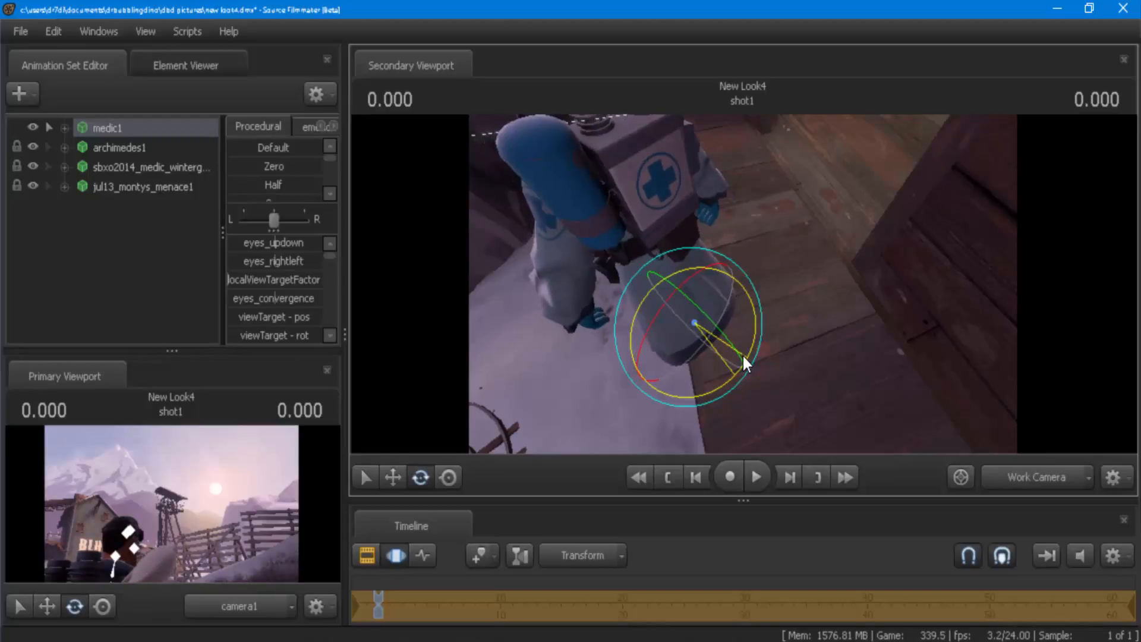
- Nudge medic1 slightly along its vertical axis and check its position through camera1
{"action": "left_click", "coordinate": [387, 425]}
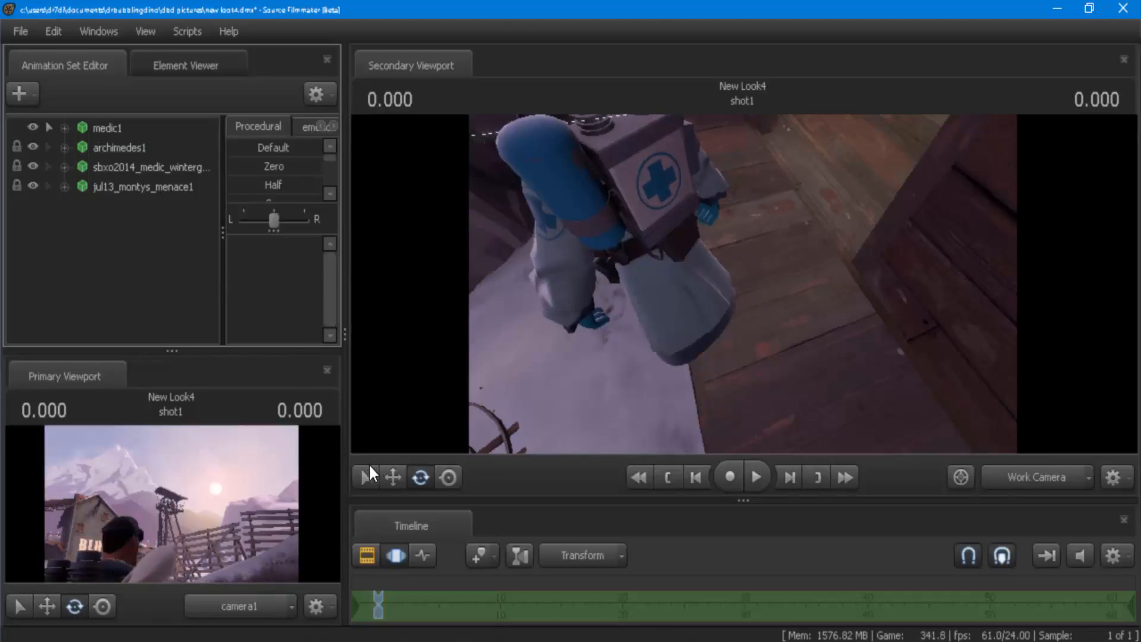
{"action": "left_click", "coordinate": [393, 476]}
{"action": "left_click", "coordinate": [107, 128]}
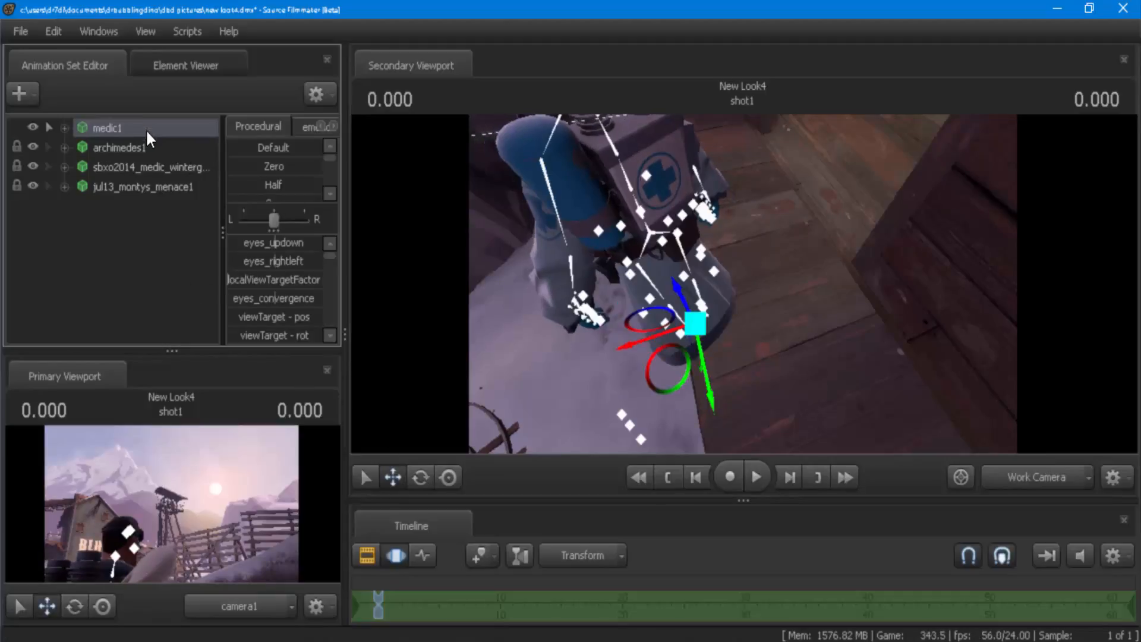
{"action": "left_click_drag", "start_coordinate": [678, 301], "coordinate": [679, 300]}
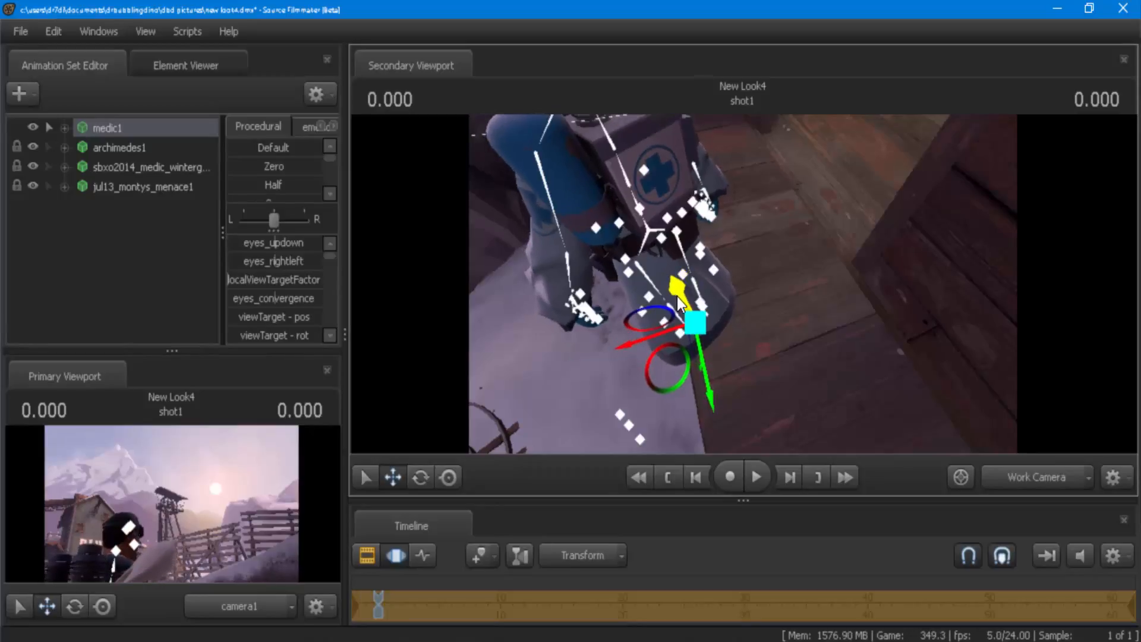
{"action": "left_click", "coordinate": [145, 255]}
{"action": "left_click", "coordinate": [1030, 474]}
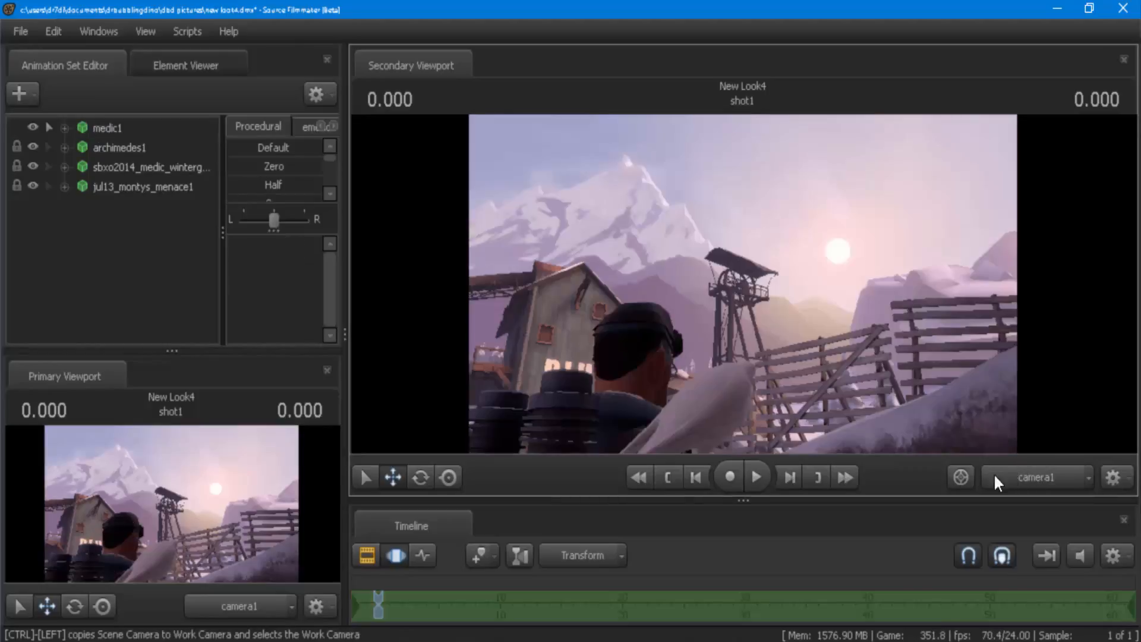
{"action": "left_click", "coordinate": [1035, 479]}
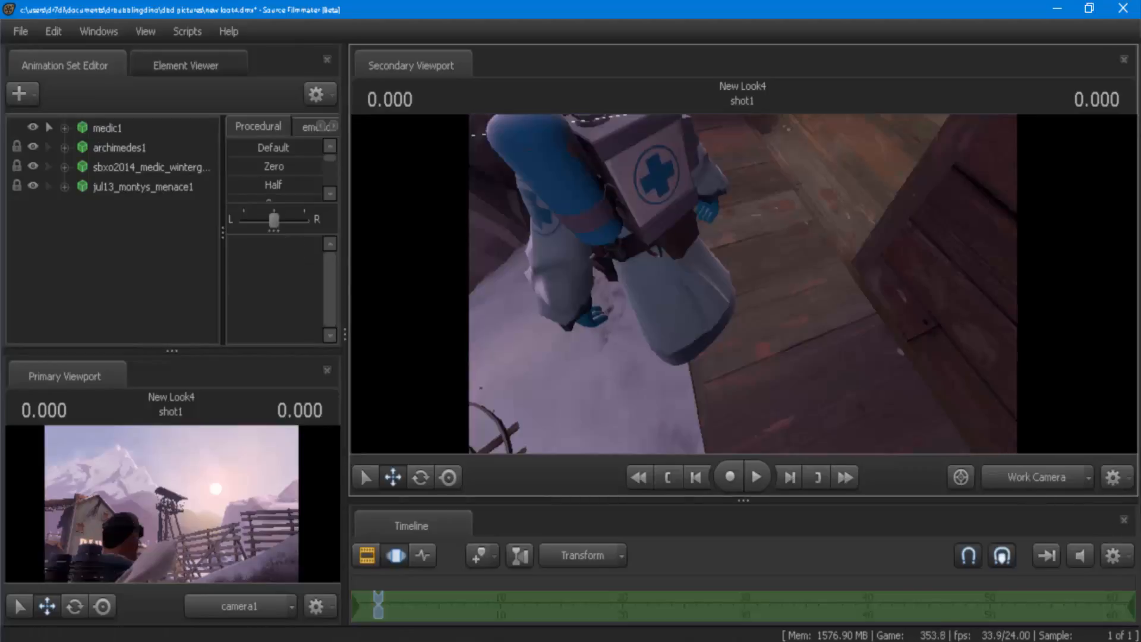
- Rotate medic1's bip_head bone to tilt and turn the head, and check the pose through camera1
{"action": "left_click_drag", "start_coordinate": [742, 284], "coordinate": [846, 259]}
{"action": "key", "text": "w"}
{"action": "key", "text": "ctrl"}
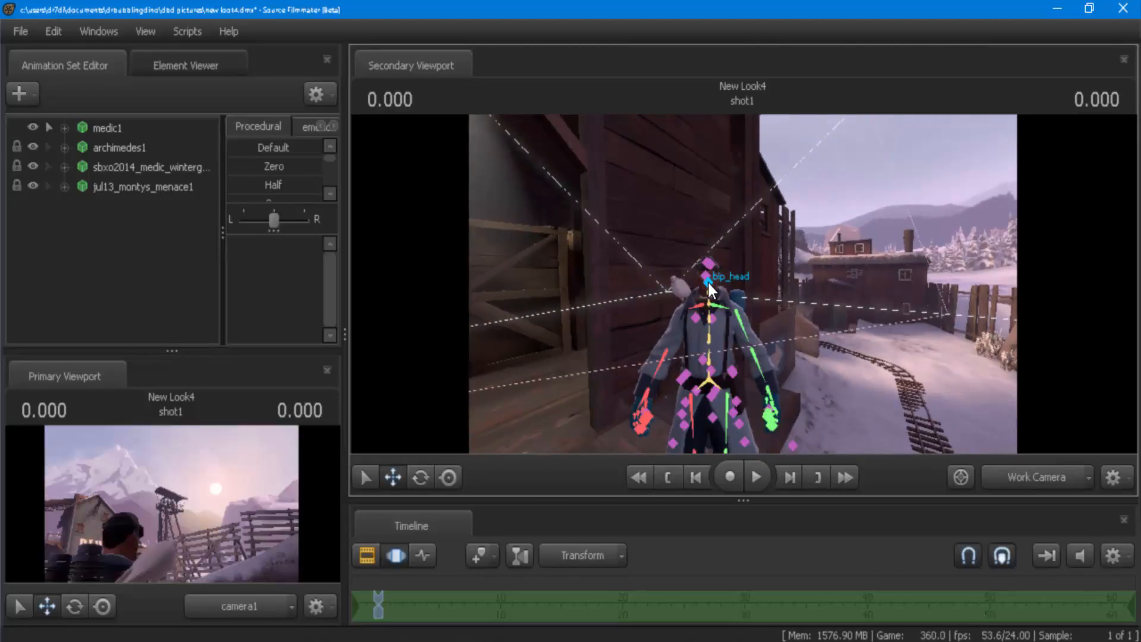
{"action": "left_click", "coordinate": [709, 283], "text": "ctrl"}
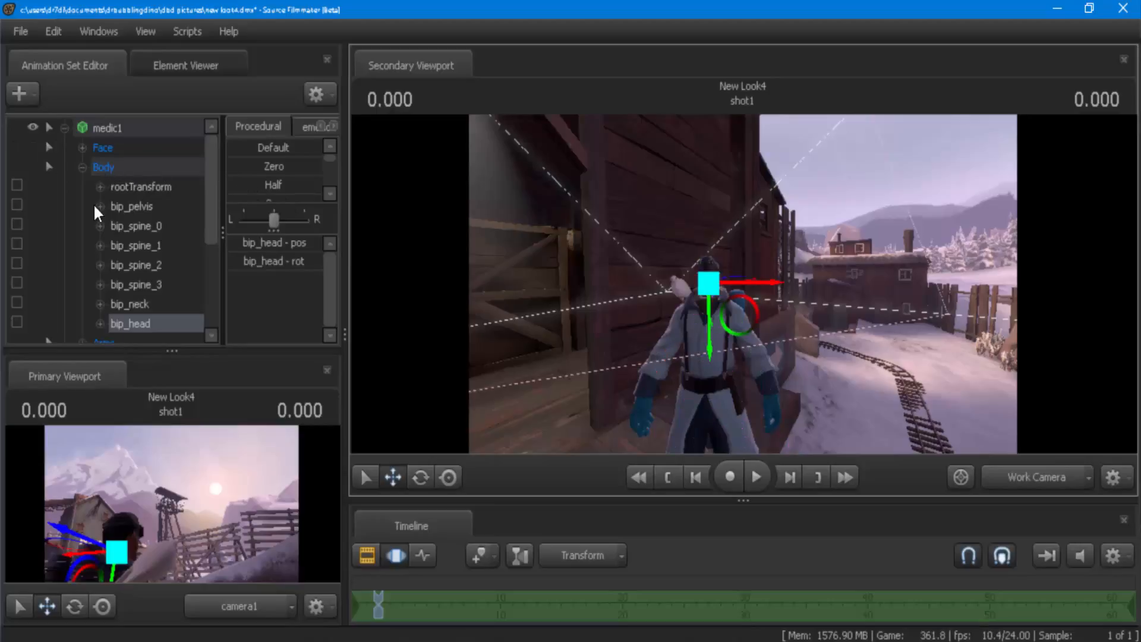
{"action": "left_click", "coordinate": [420, 477]}
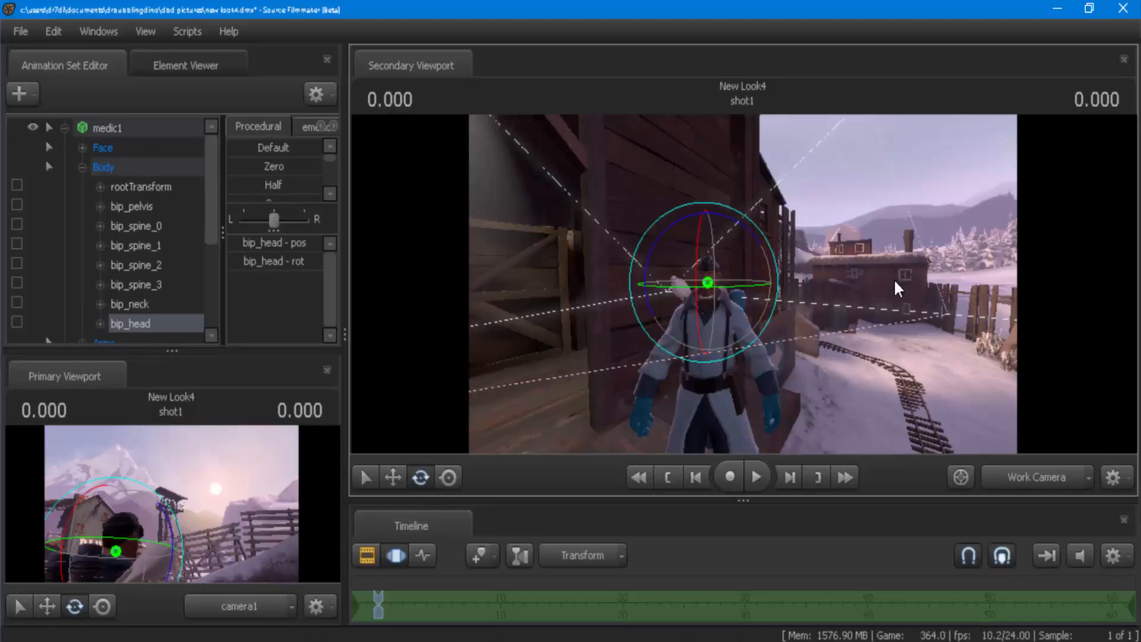
{"action": "left_click_drag", "start_coordinate": [700, 309], "coordinate": [689, 258]}
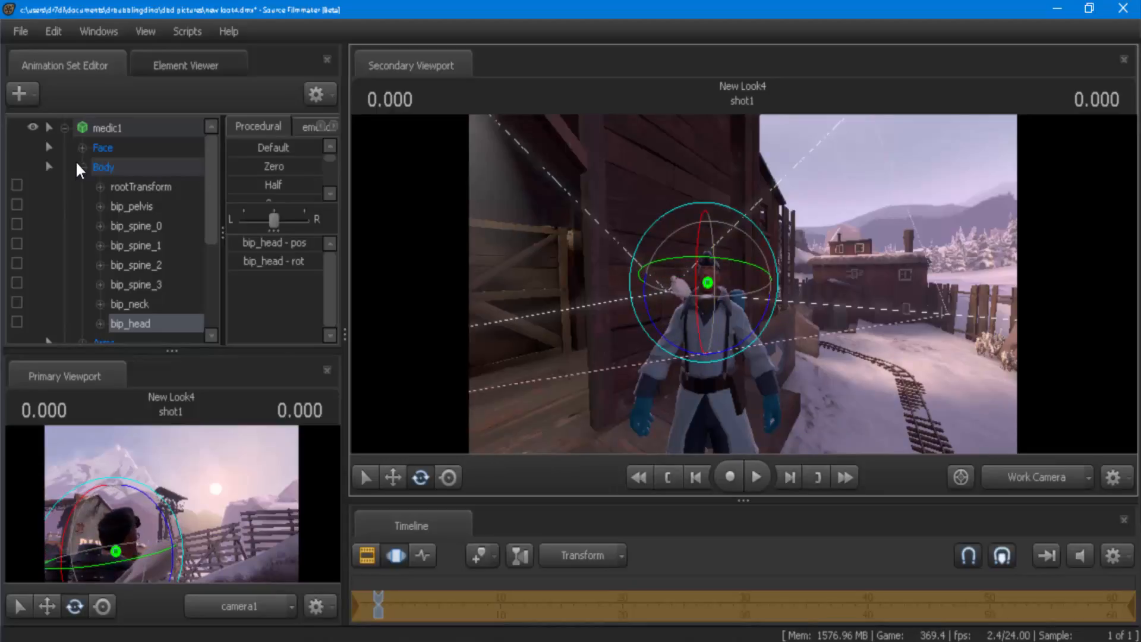
{"action": "left_click", "coordinate": [82, 167]}
{"action": "left_click", "coordinate": [63, 128]}
{"action": "left_click", "coordinate": [133, 261]}
{"action": "left_click", "coordinate": [1040, 484]}
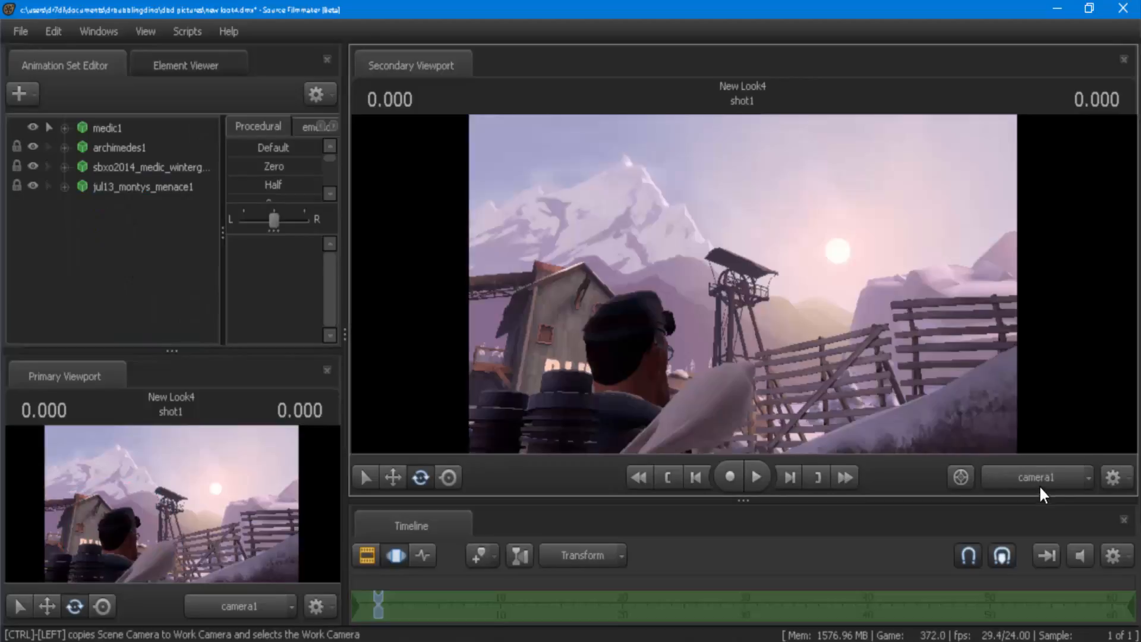
- Fine-tune the tilt of medic1's bip_head bone from the work camera and review it through camera1
{"action": "left_click", "coordinate": [168, 131]}
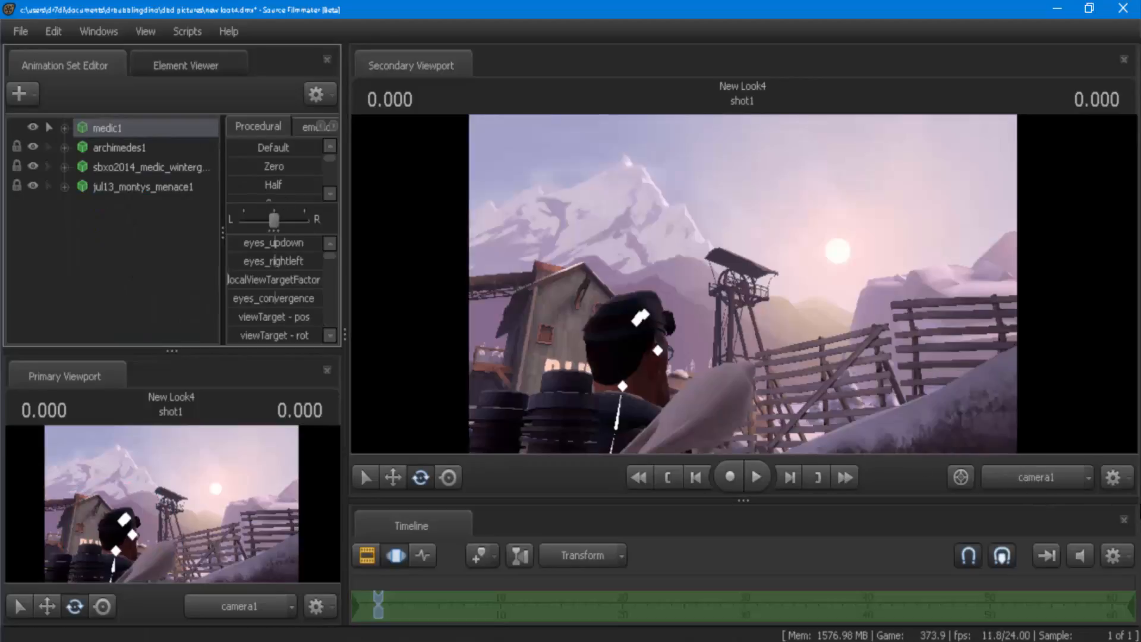
{"action": "left_click", "coordinate": [1047, 477]}
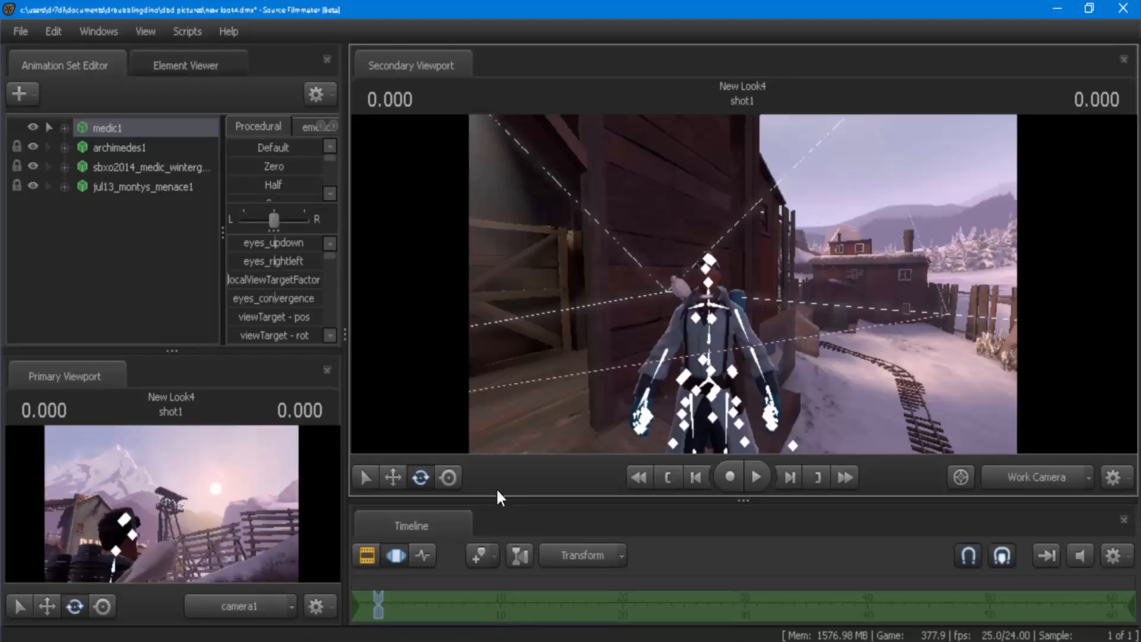
{"action": "left_click", "coordinate": [705, 282]}
{"action": "left_click_drag", "start_coordinate": [694, 281], "coordinate": [693, 279]}
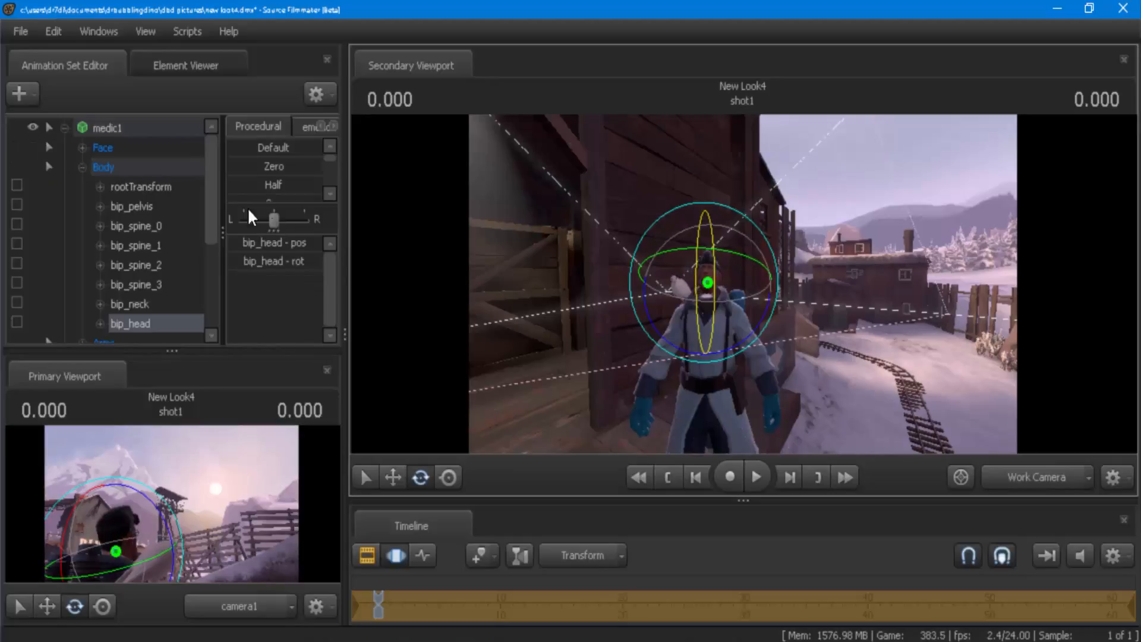
{"action": "left_click", "coordinate": [82, 167]}
{"action": "left_click", "coordinate": [64, 128]}
{"action": "left_click", "coordinate": [153, 276]}
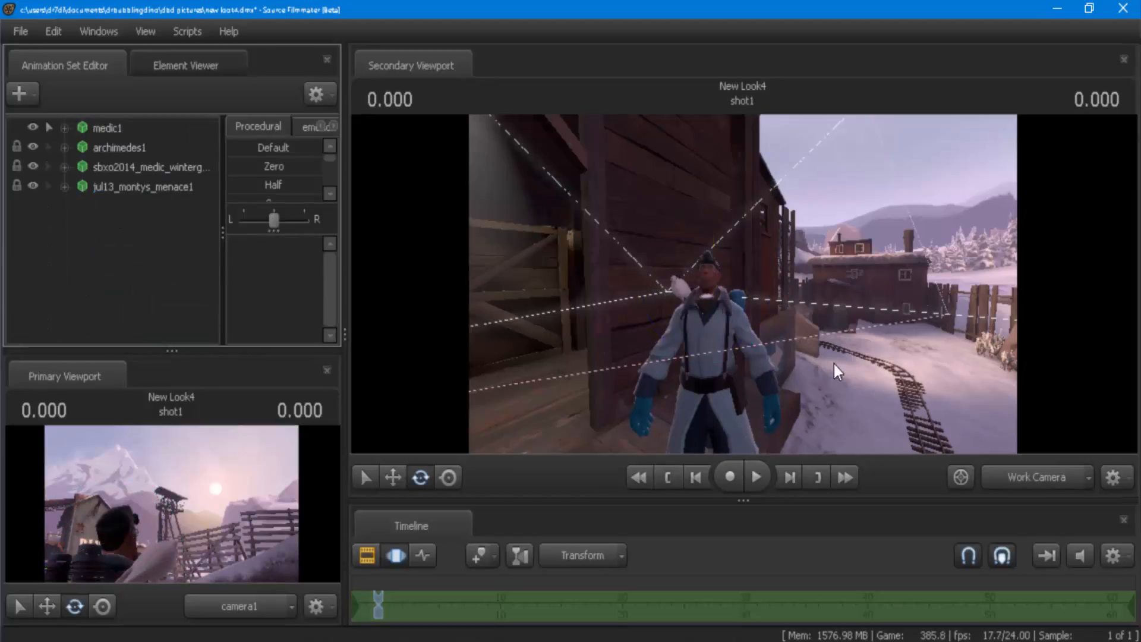
{"action": "left_click", "coordinate": [1054, 478]}
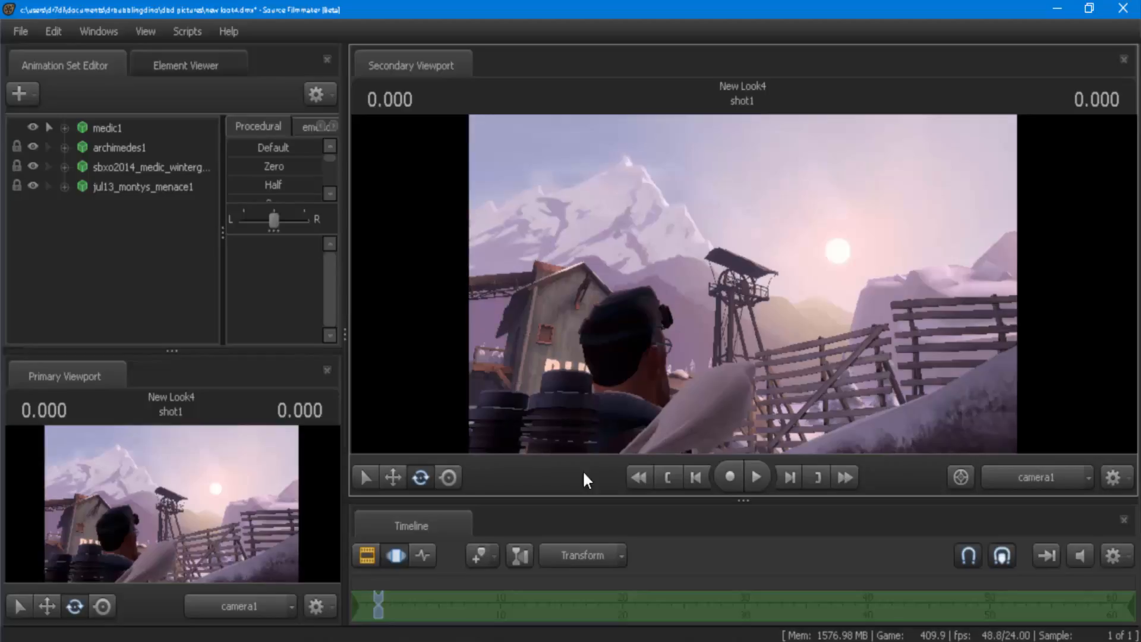
{"action": "left_click", "coordinate": [19, 30]}
{"action": "mouse_move", "coordinate": [170, 259]}
{"action": "left_click", "coordinate": [201, 219]}
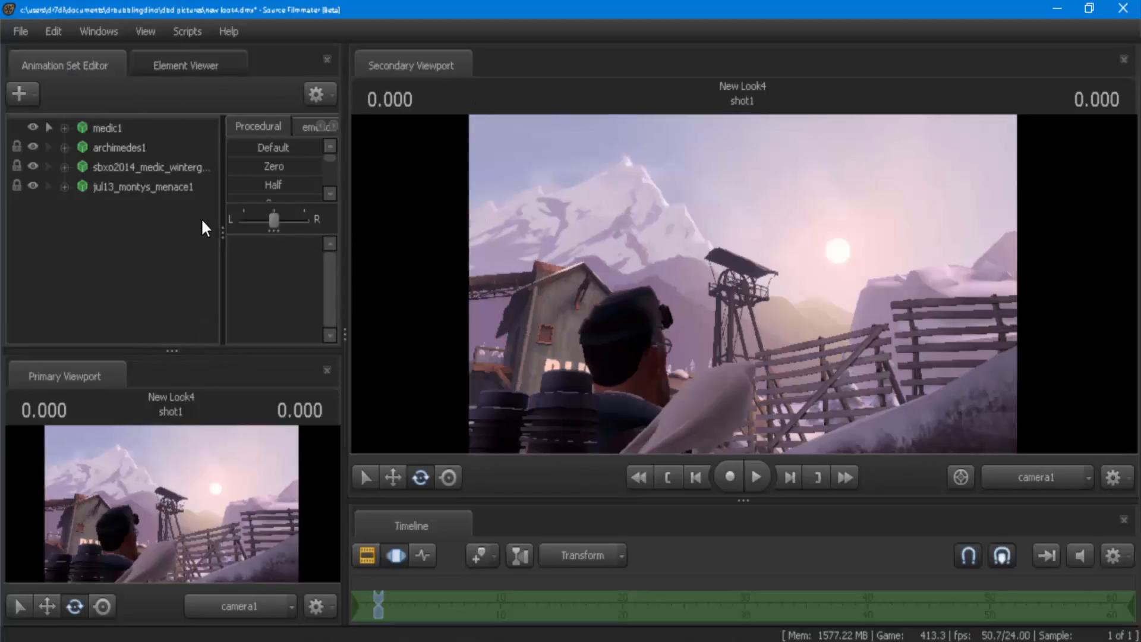
- Create an animation set for a new light and select light1
{"action": "right_click", "coordinate": [106, 247]}
{"action": "left_click", "coordinate": [201, 268]}
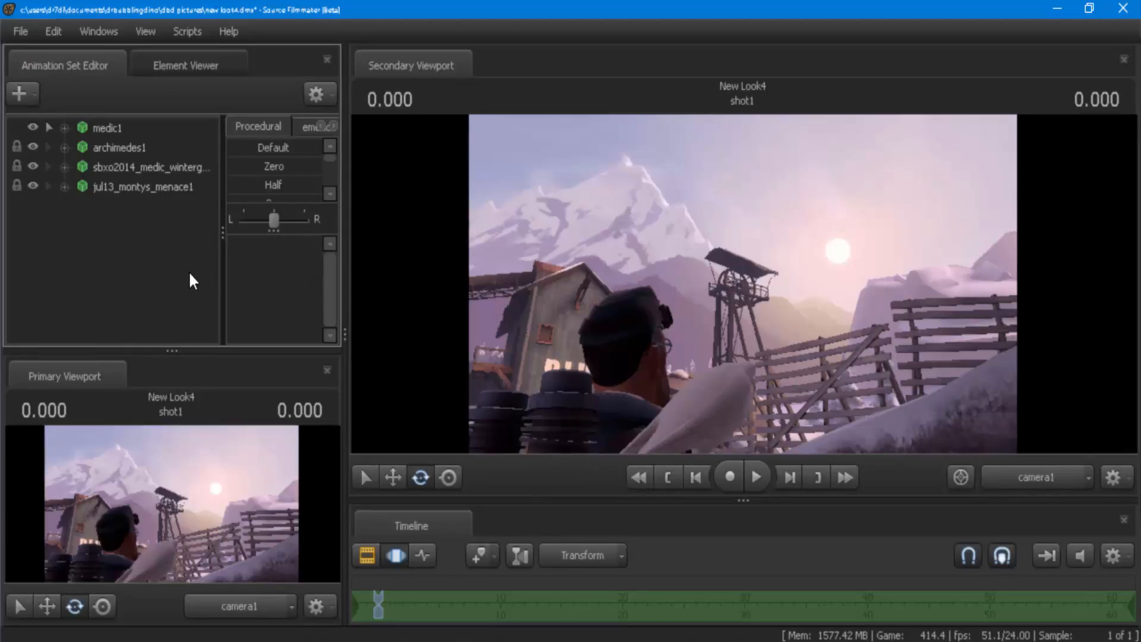
{"action": "left_click", "coordinate": [107, 205]}
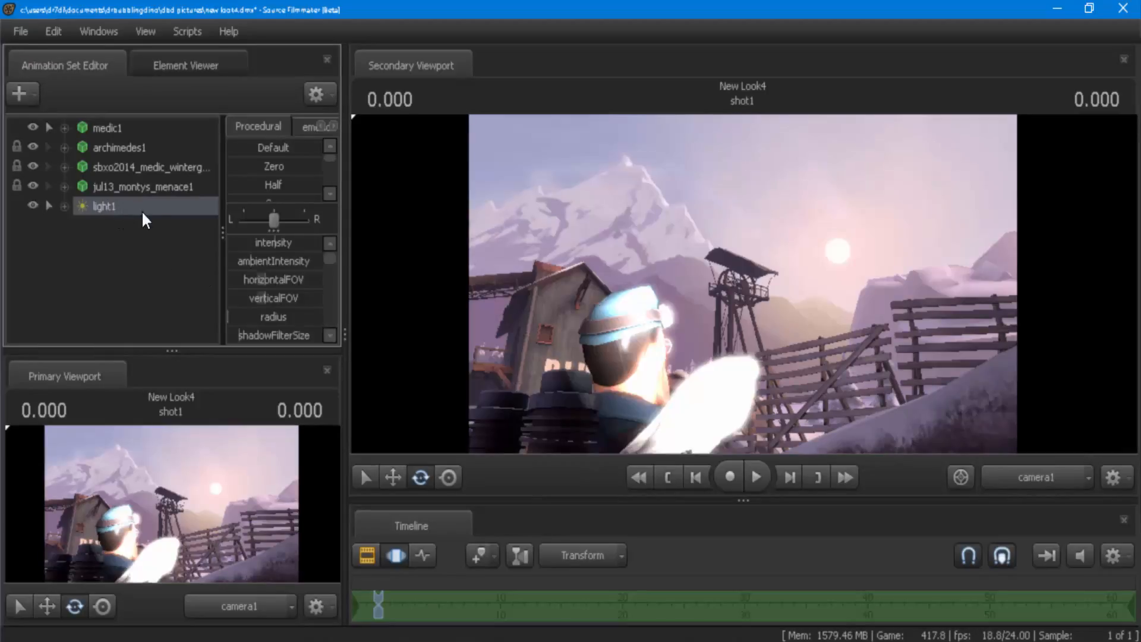
- Show the view through light1 in the secondary viewport and fly the light around to face medic1 from the front
{"action": "left_click_drag", "start_coordinate": [142, 211], "coordinate": [454, 316]}
{"action": "key", "text": "d"}
{"action": "key", "text": "d"}
{"action": "key", "text": "d"}
{"action": "key", "text": "d"}
{"action": "key", "text": "a"}
{"action": "key", "text": "z"}
{"action": "key", "text": "z"}
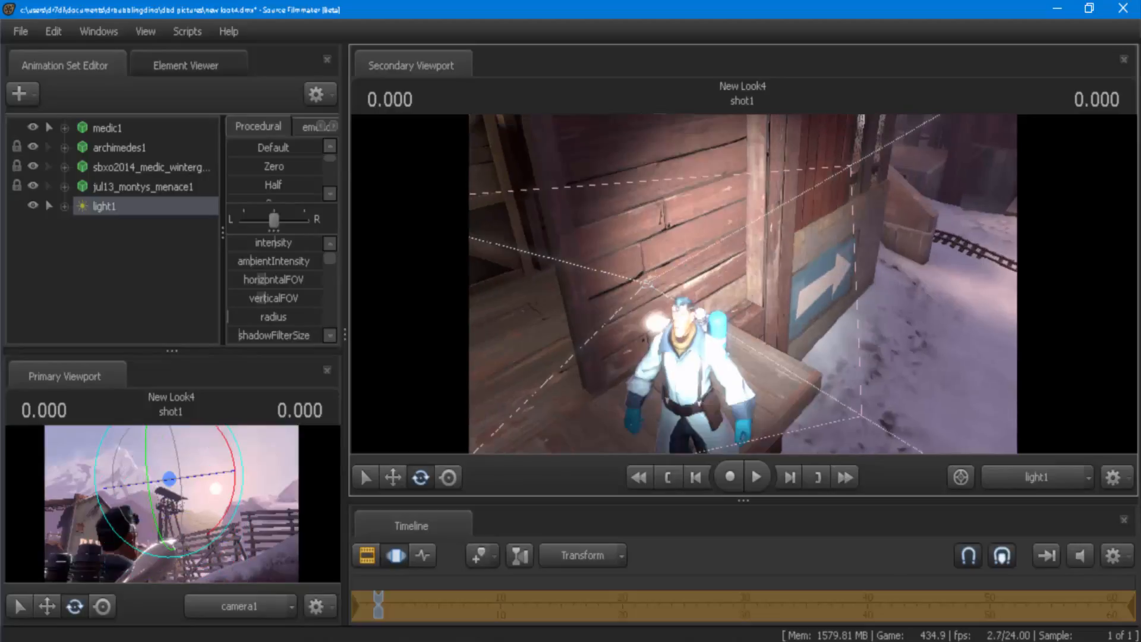
- Pull light1 back from medic1 and shift it sideways, keeping its beam aimed down at him from the front
{"action": "key", "text": "s"}
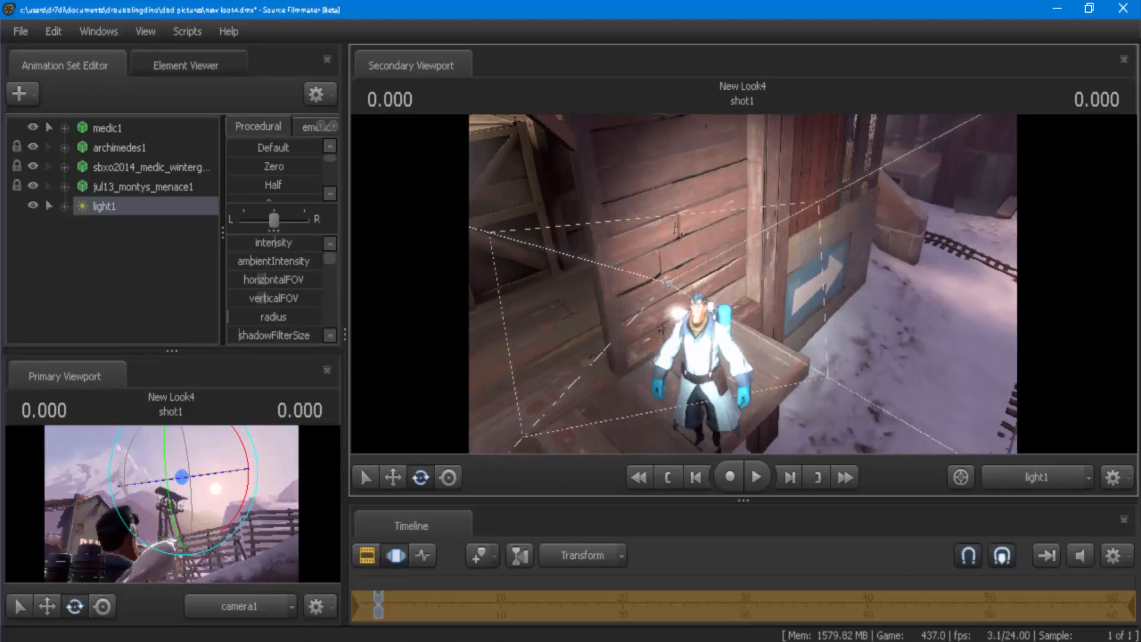
{"action": "key", "text": "x"}
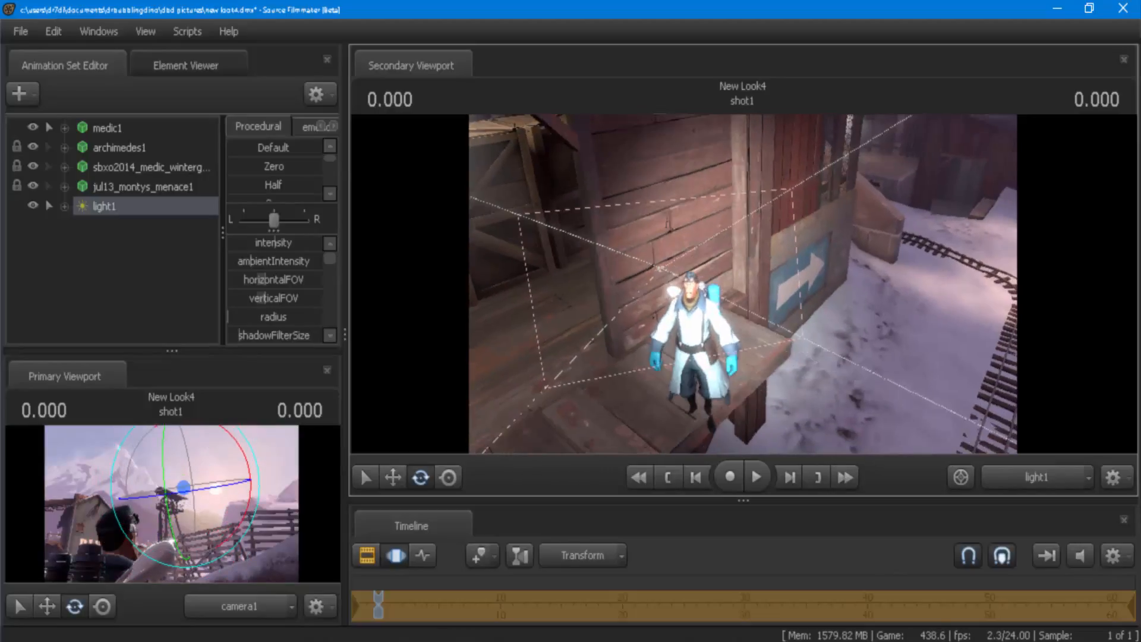
{"action": "key", "text": "a"}
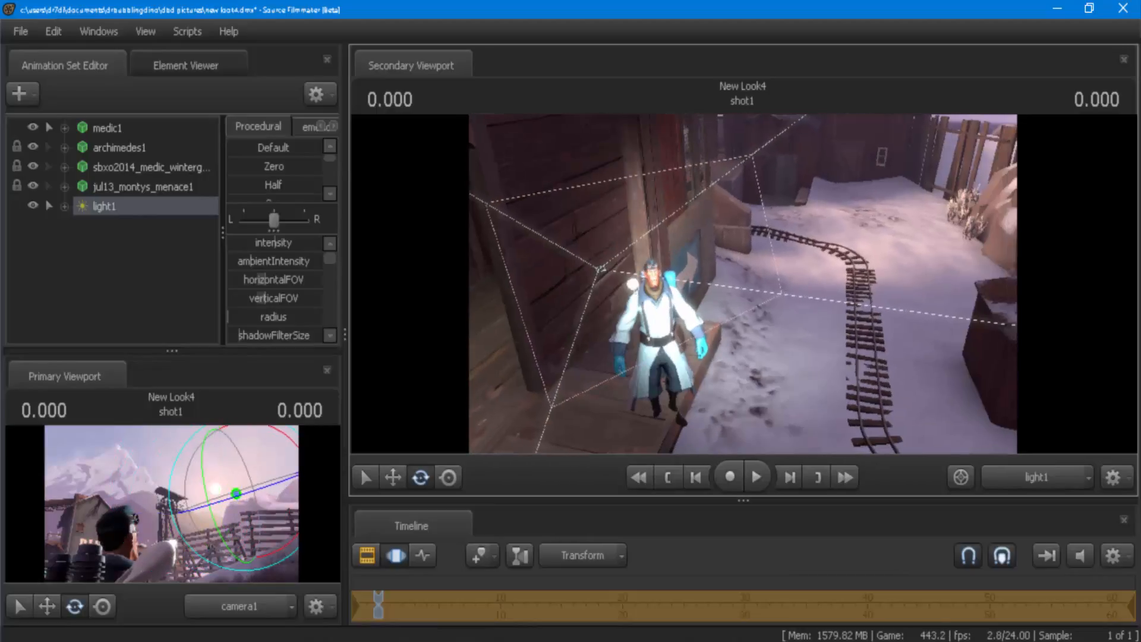
{"action": "left_click_drag", "start_coordinate": [743, 284], "coordinate": [742, 284]}
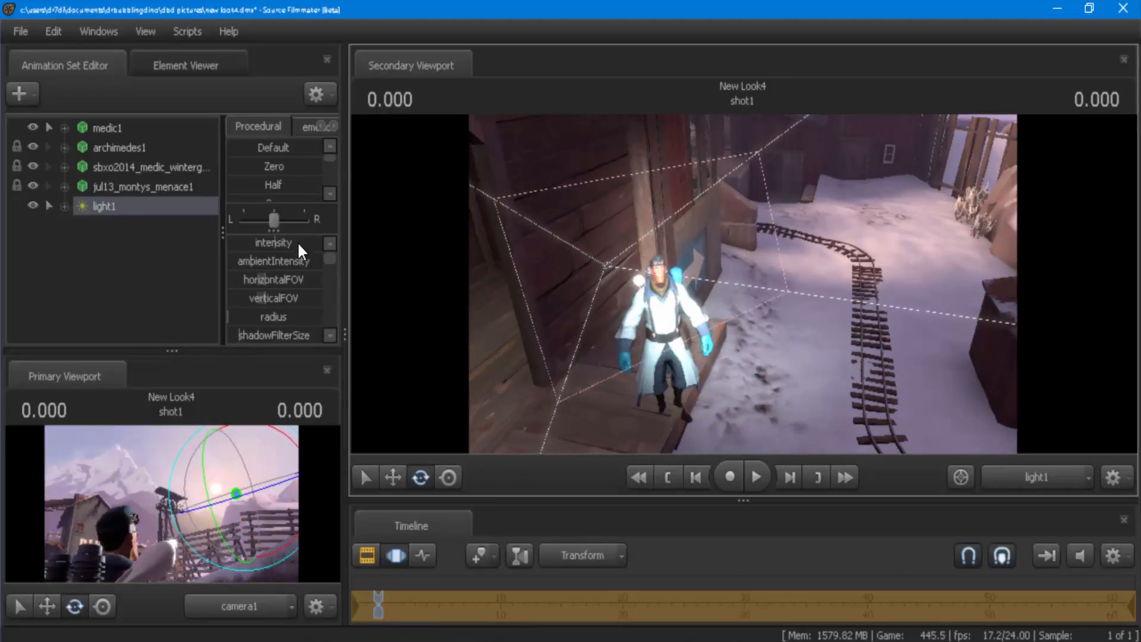
{"action": "key", "text": "d"}
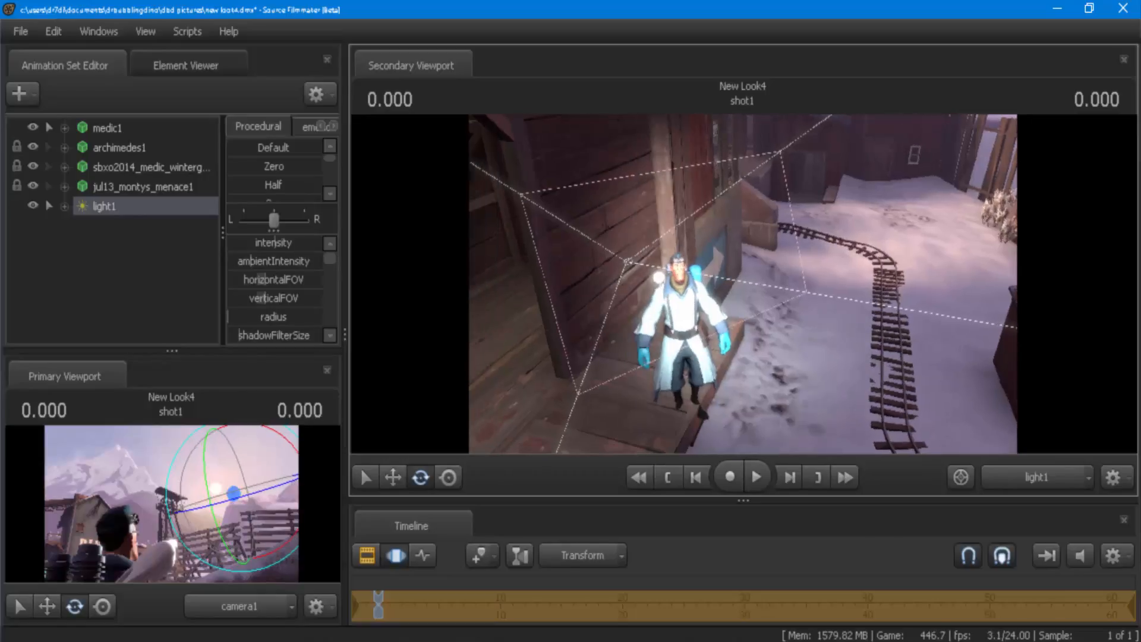
{"action": "left_click_drag", "start_coordinate": [743, 284], "coordinate": [740, 286]}
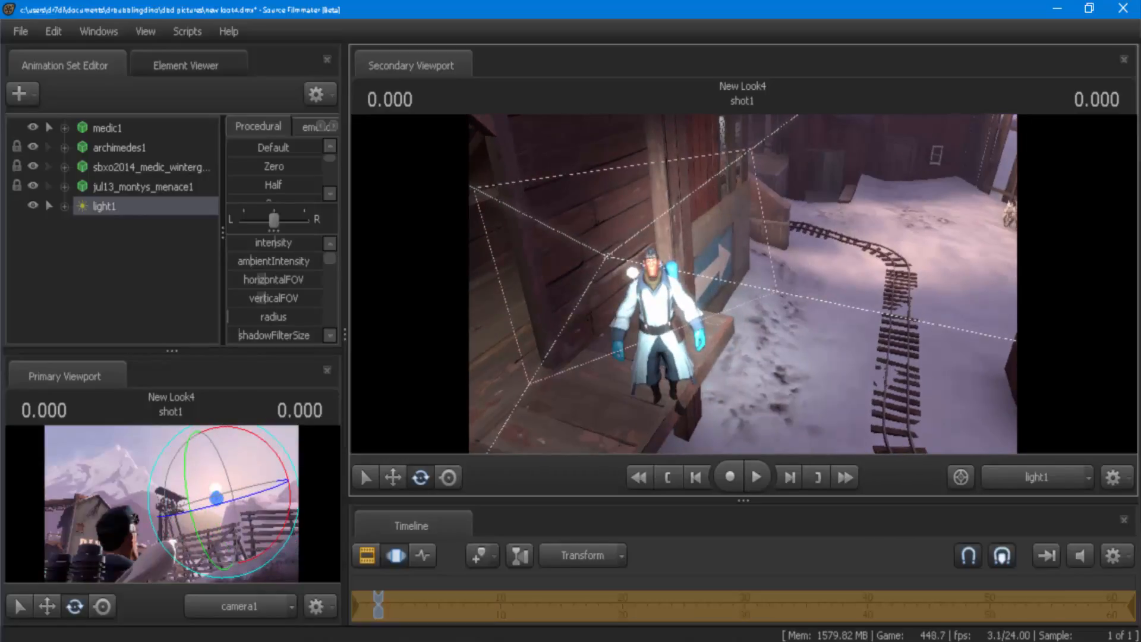
- Fine-tune the distance, height and aim of light1, and check the lighting from the work camera and camera1
{"action": "key", "text": "s"}
{"action": "key", "text": "z"}
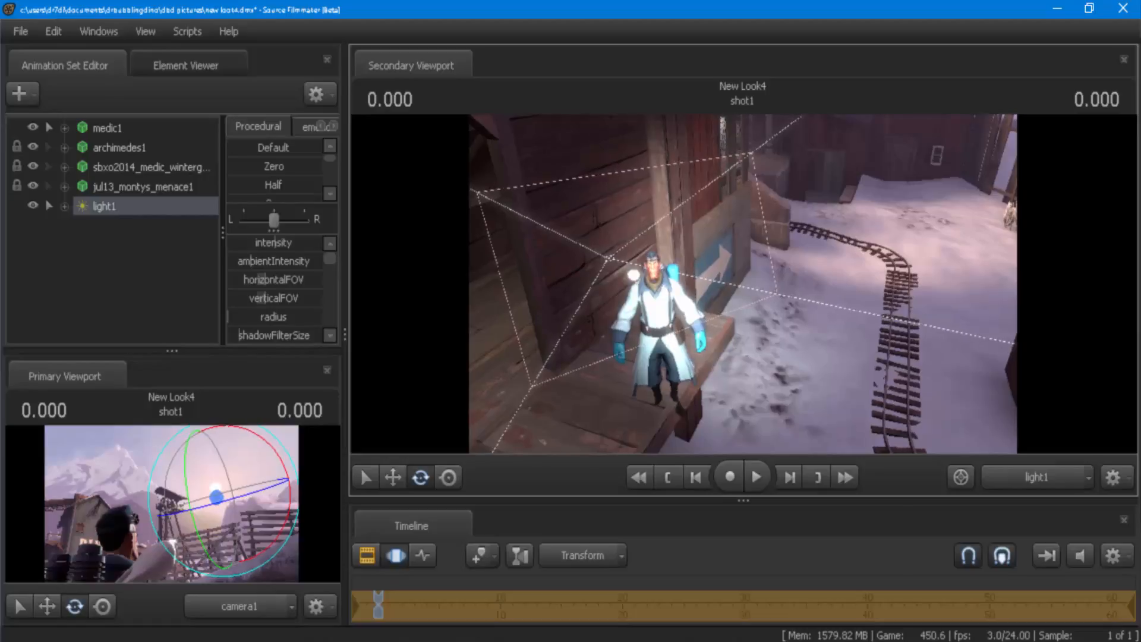
{"action": "key", "text": "z"}
{"action": "left_click_drag", "start_coordinate": [872, 346], "coordinate": [861, 357]}
{"action": "left_click", "coordinate": [1019, 485]}
{"action": "left_click", "coordinate": [894, 381]}
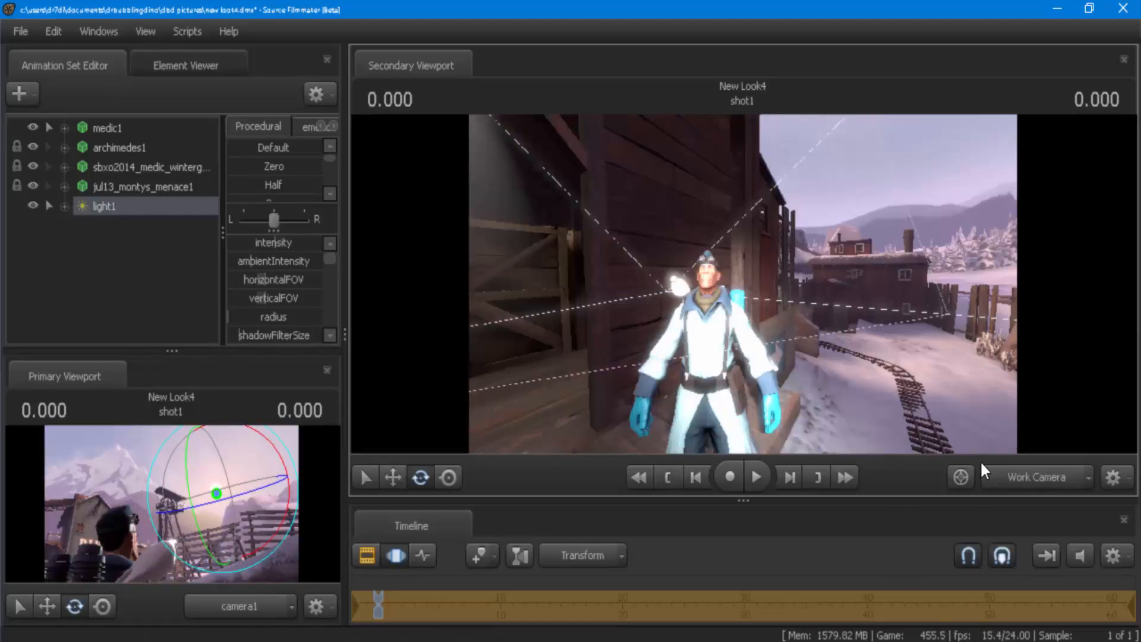
{"action": "left_click", "coordinate": [962, 469]}
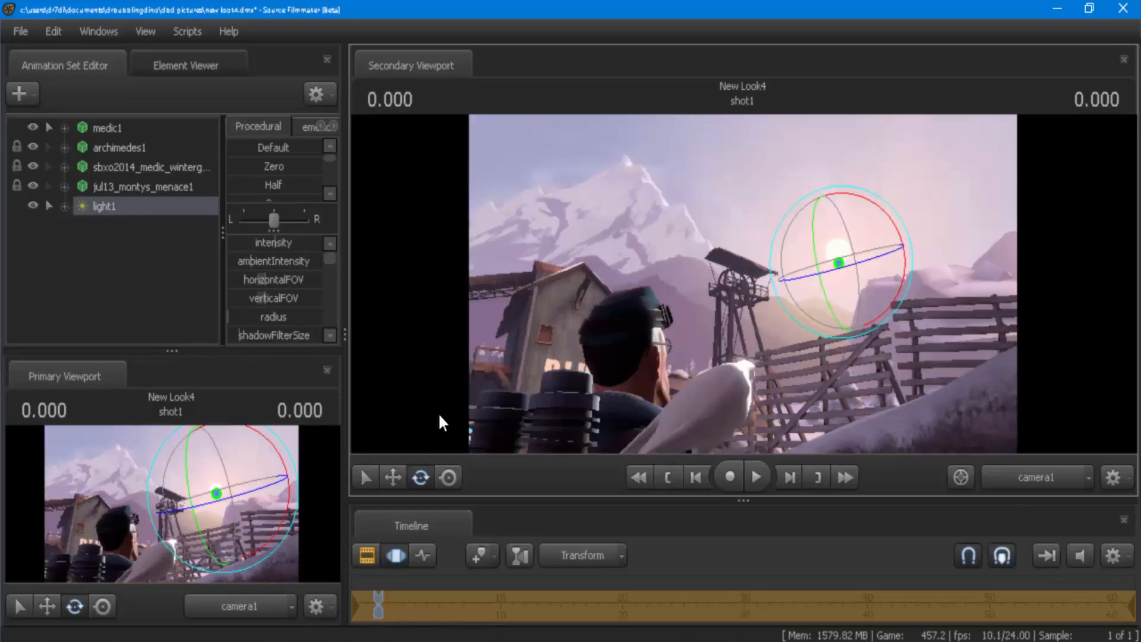
- Nudge light1 along its axes with the Move manipulator in the camera1 view, and review the shot with the light deselected
{"action": "left_click", "coordinate": [404, 474]}
{"action": "left_click_drag", "start_coordinate": [830, 221], "coordinate": [832, 219]}
{"action": "left_click_drag", "start_coordinate": [805, 268], "coordinate": [803, 267]}
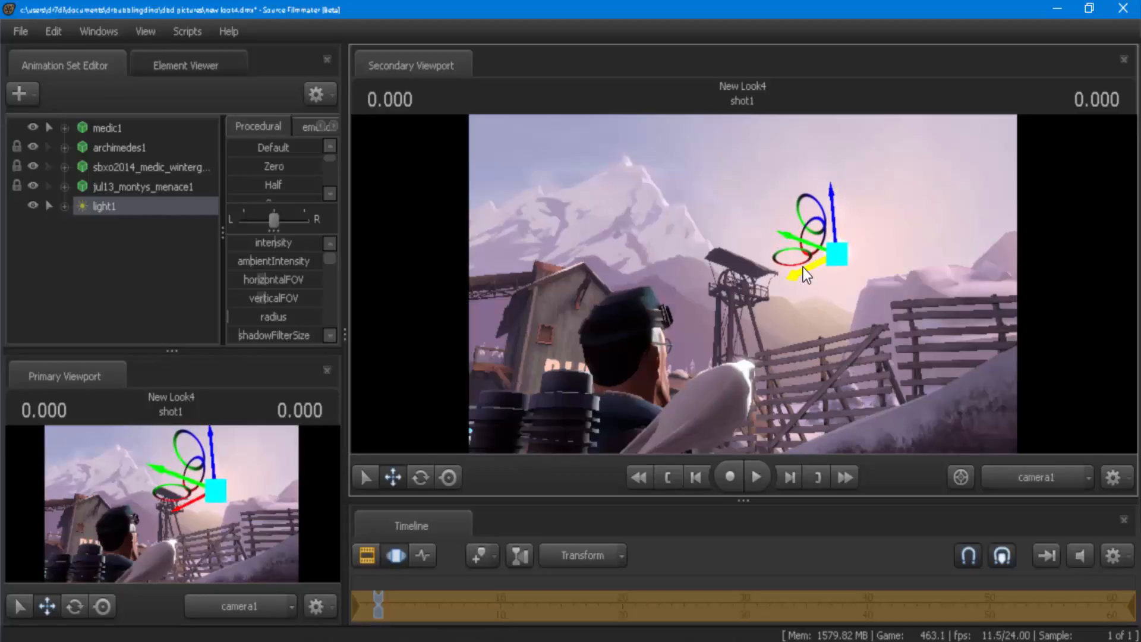
{"action": "left_click", "coordinate": [154, 264]}
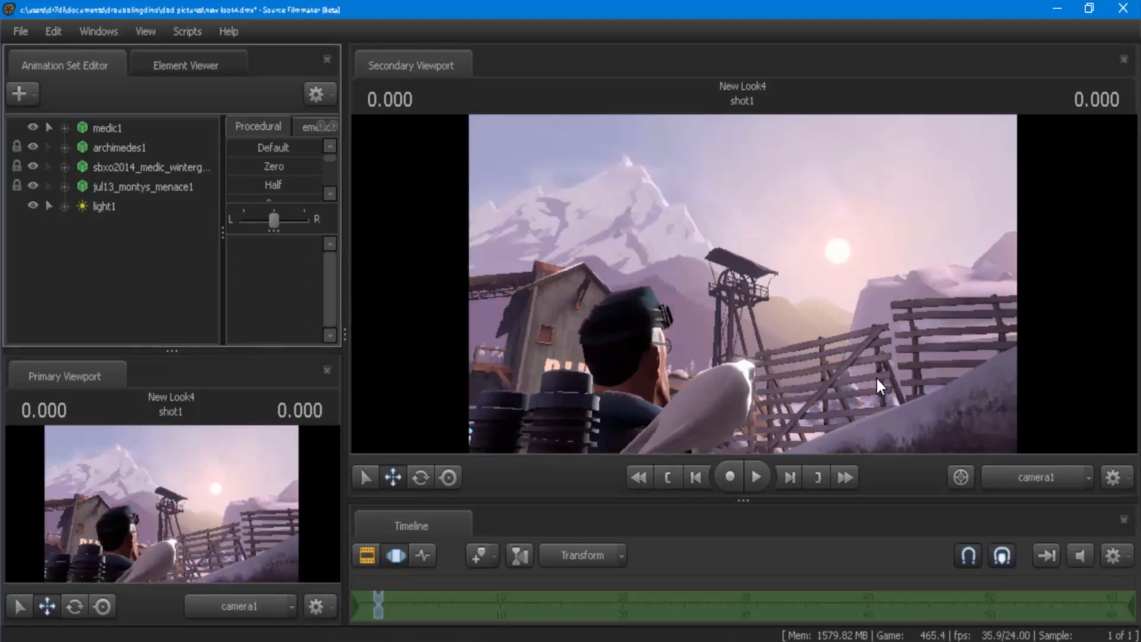
{"action": "left_click", "coordinate": [169, 191]}
{"action": "left_click", "coordinate": [168, 206]}
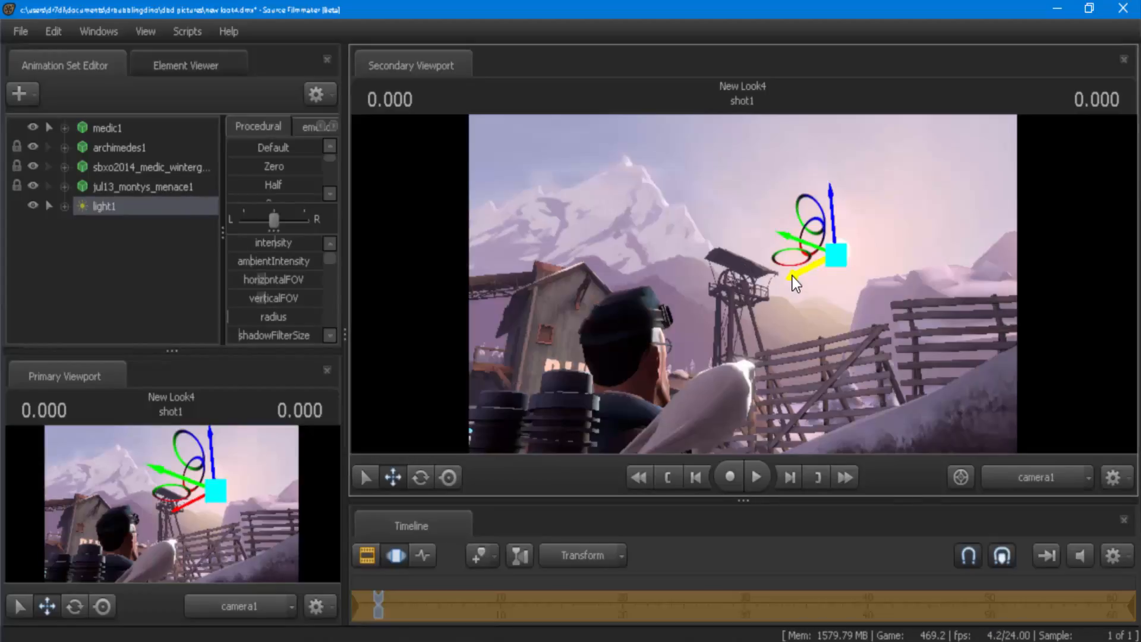
{"action": "left_click_drag", "start_coordinate": [795, 284], "coordinate": [797, 284]}
{"action": "left_click", "coordinate": [167, 298]}
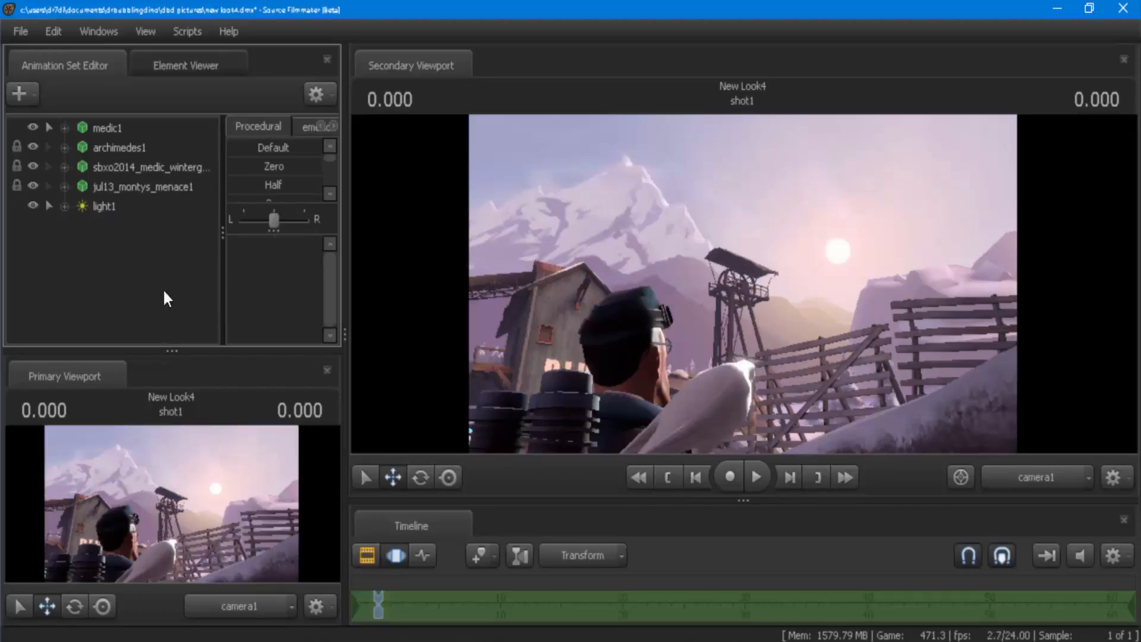
- Re-aim light1 at medic1 from its own view, lower its intensity, and review the result through camera1
{"action": "left_click", "coordinate": [1034, 476]}
{"action": "left_click", "coordinate": [177, 208]}
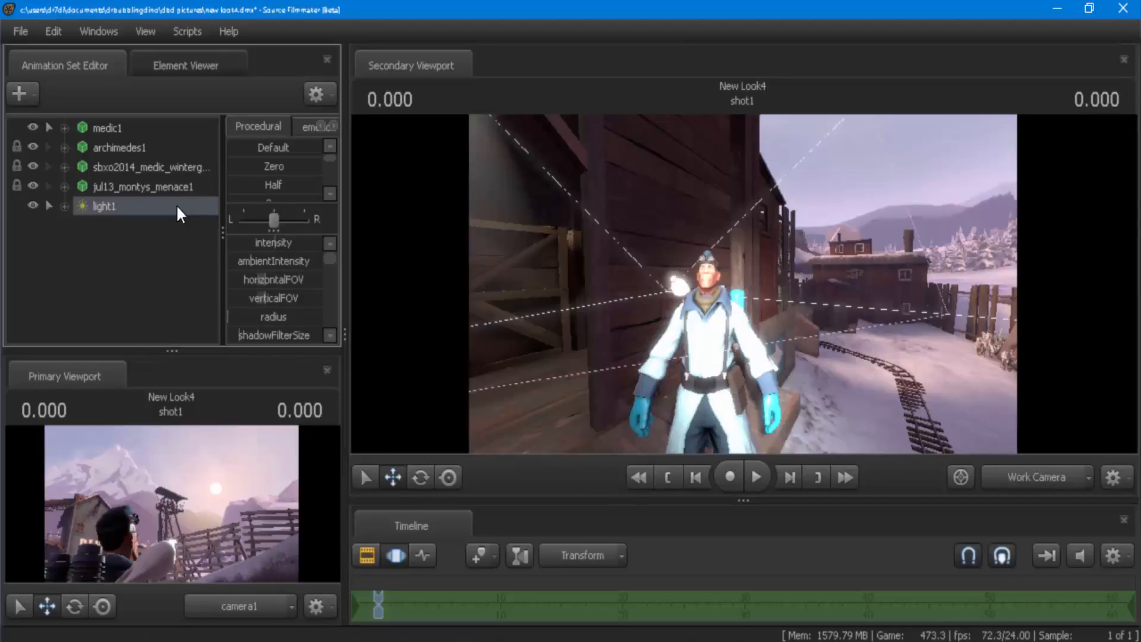
{"action": "left_click_drag", "start_coordinate": [666, 280], "coordinate": [650, 289]}
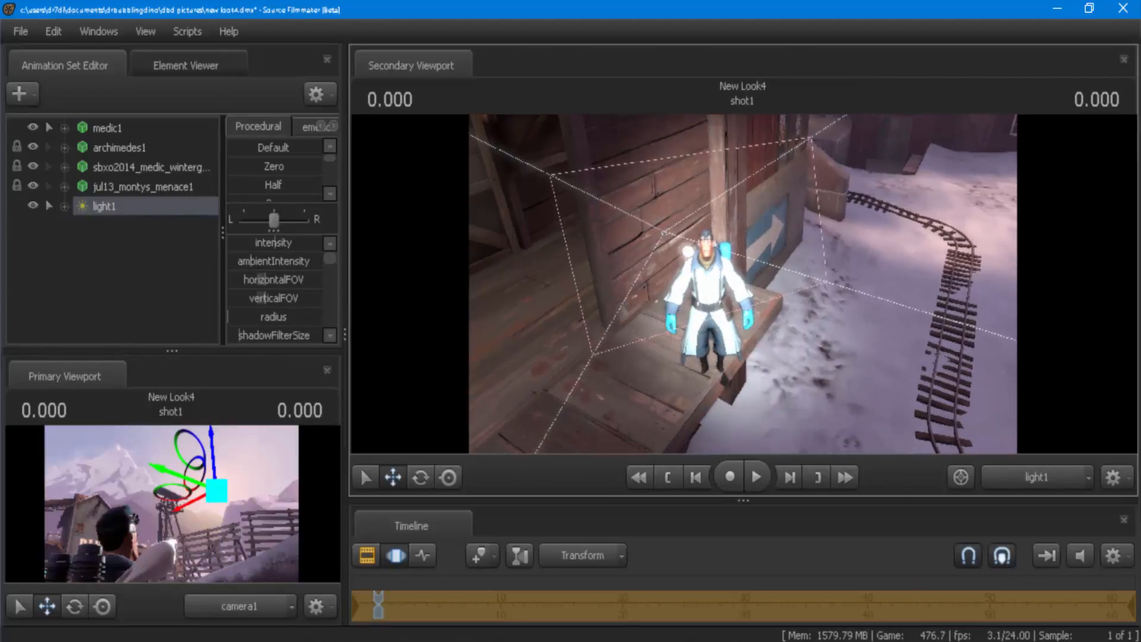
{"action": "left_click_drag", "start_coordinate": [286, 243], "coordinate": [255, 242]}
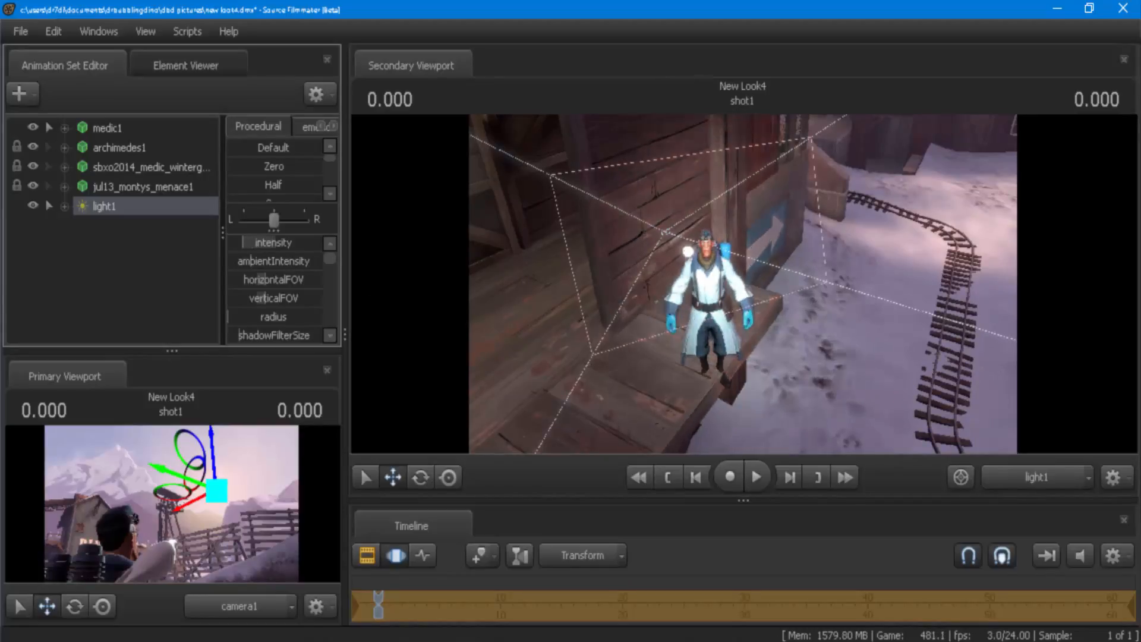
{"action": "left_click", "coordinate": [1031, 477]}
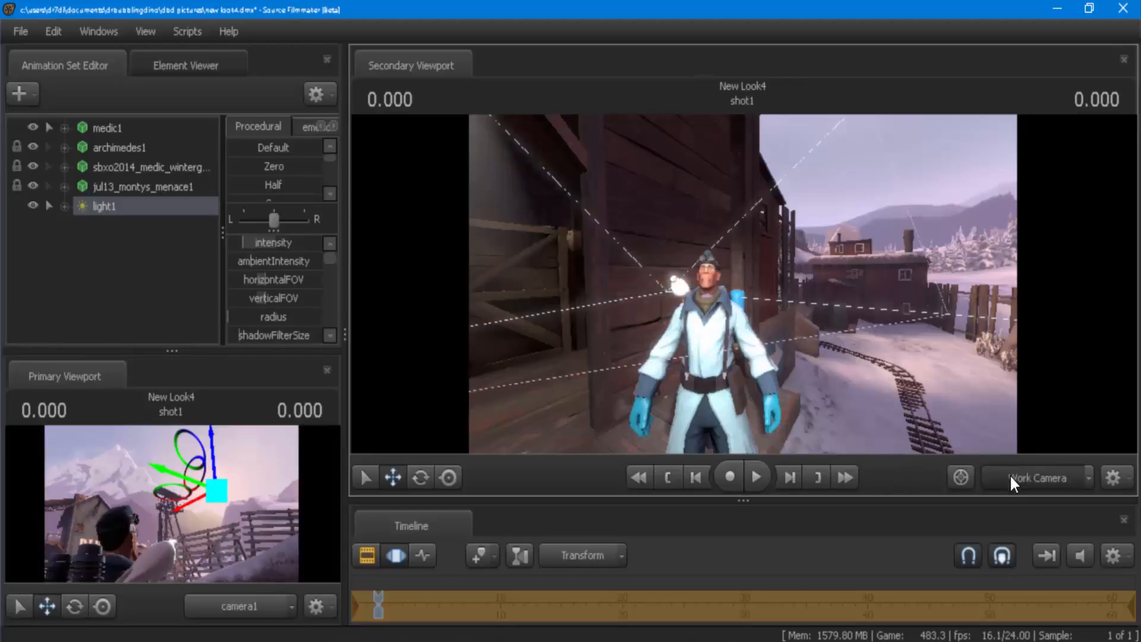
{"action": "left_click", "coordinate": [1010, 476]}
{"action": "left_click", "coordinate": [150, 218]}
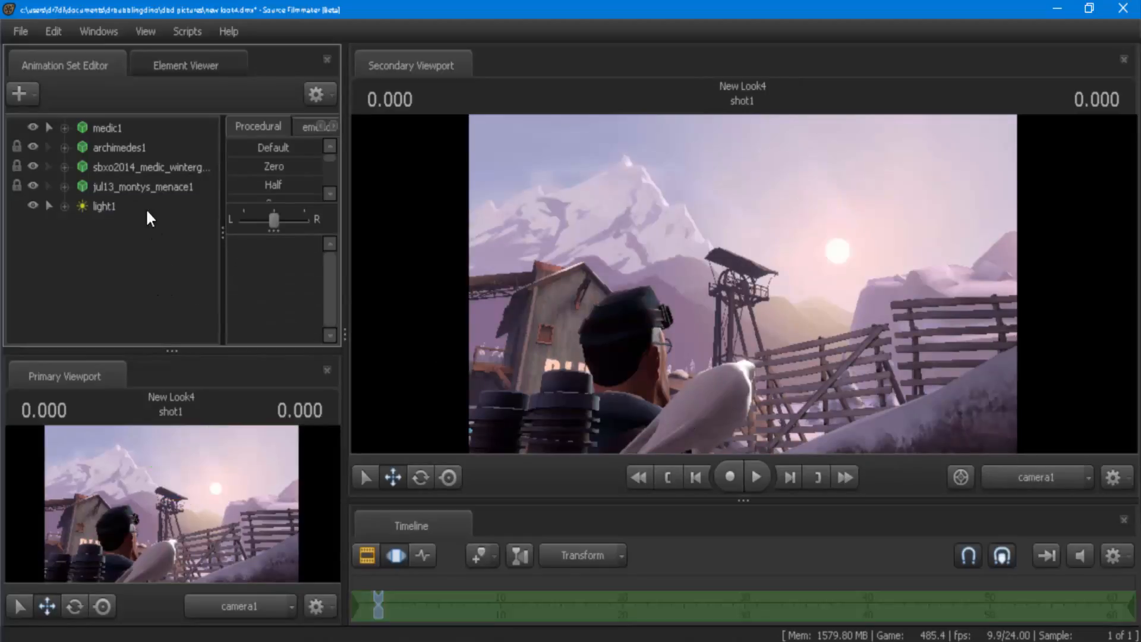
- Raise medic1 from the work camera and slightly reframe camera1 around him
{"action": "left_click", "coordinate": [124, 131]}
{"action": "left_click", "coordinate": [1037, 478]}
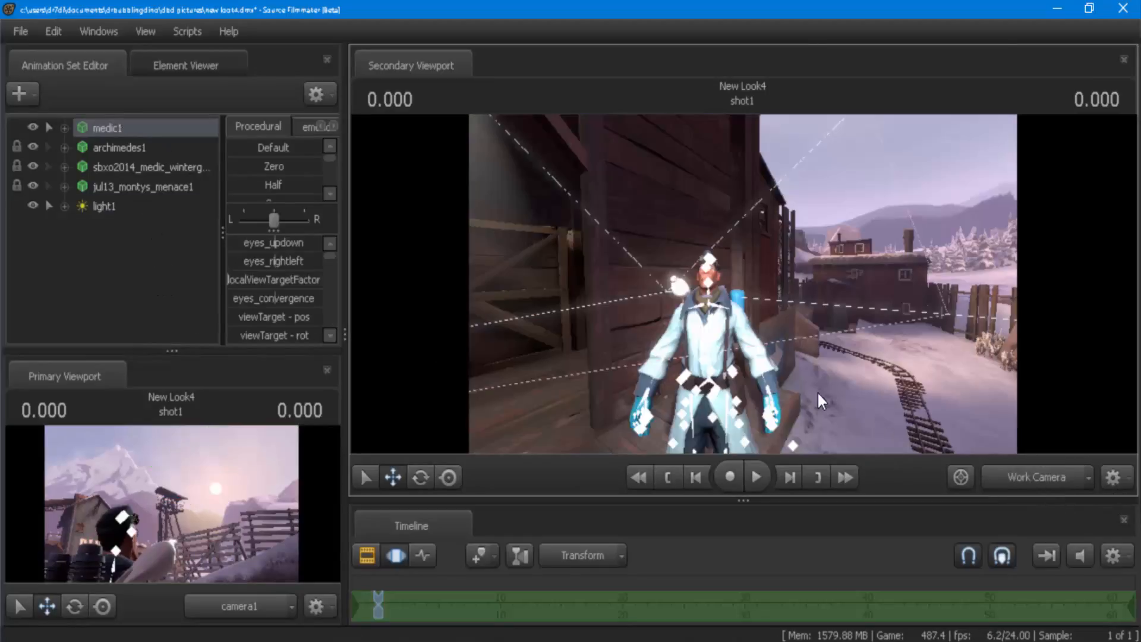
{"action": "left_click_drag", "start_coordinate": [690, 228], "coordinate": [712, 374]}
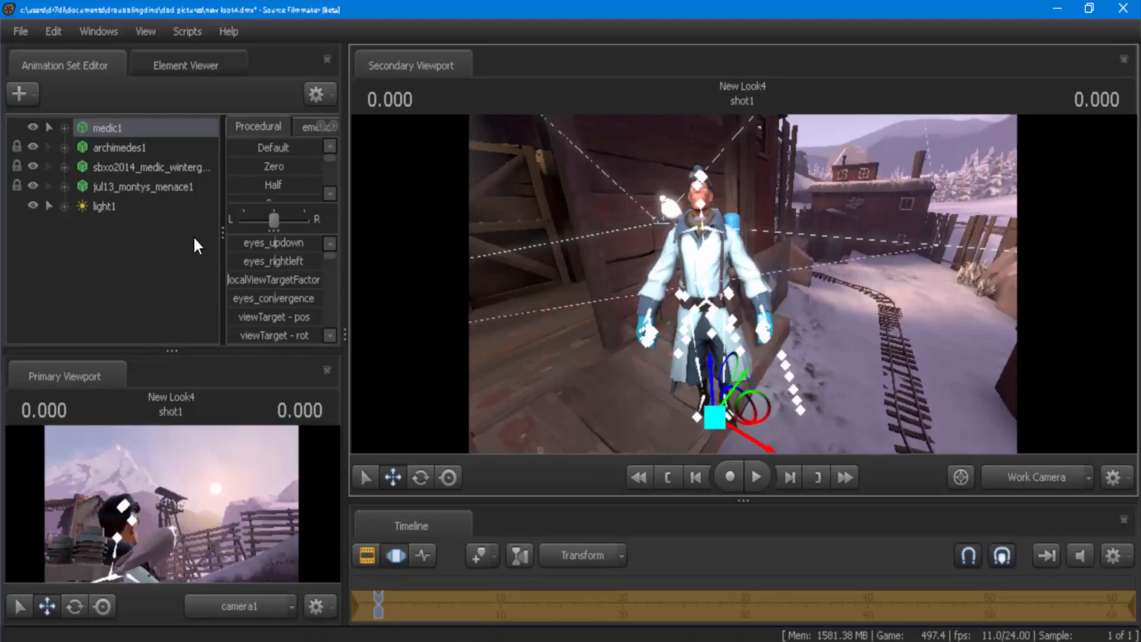
{"action": "left_click", "coordinate": [1033, 479]}
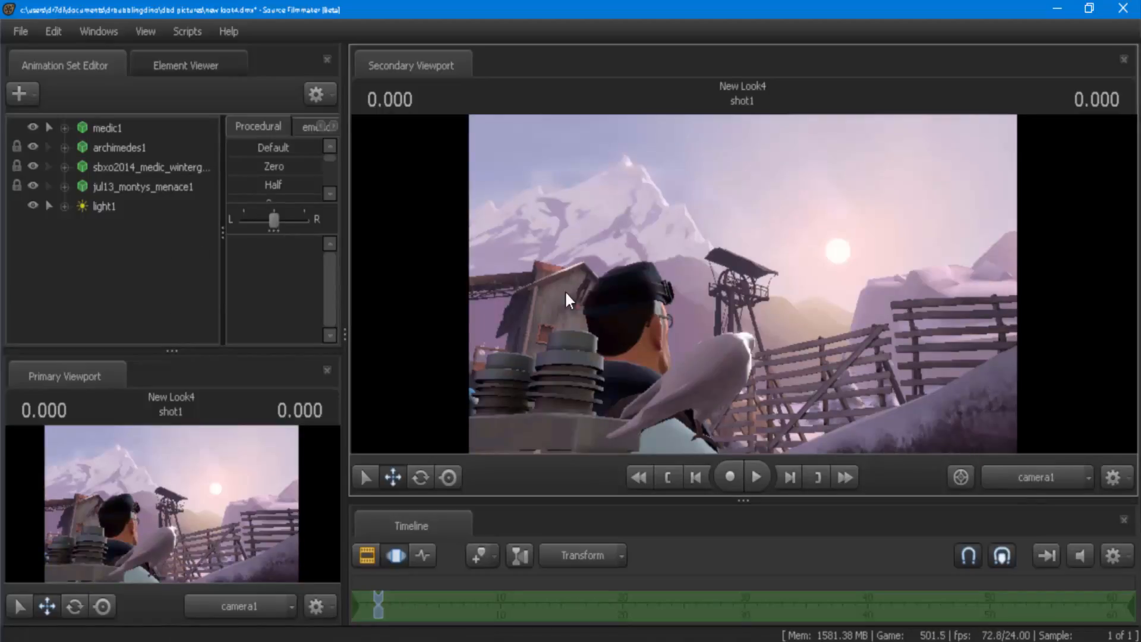
{"action": "left_click_drag", "start_coordinate": [743, 284], "coordinate": [765, 266]}
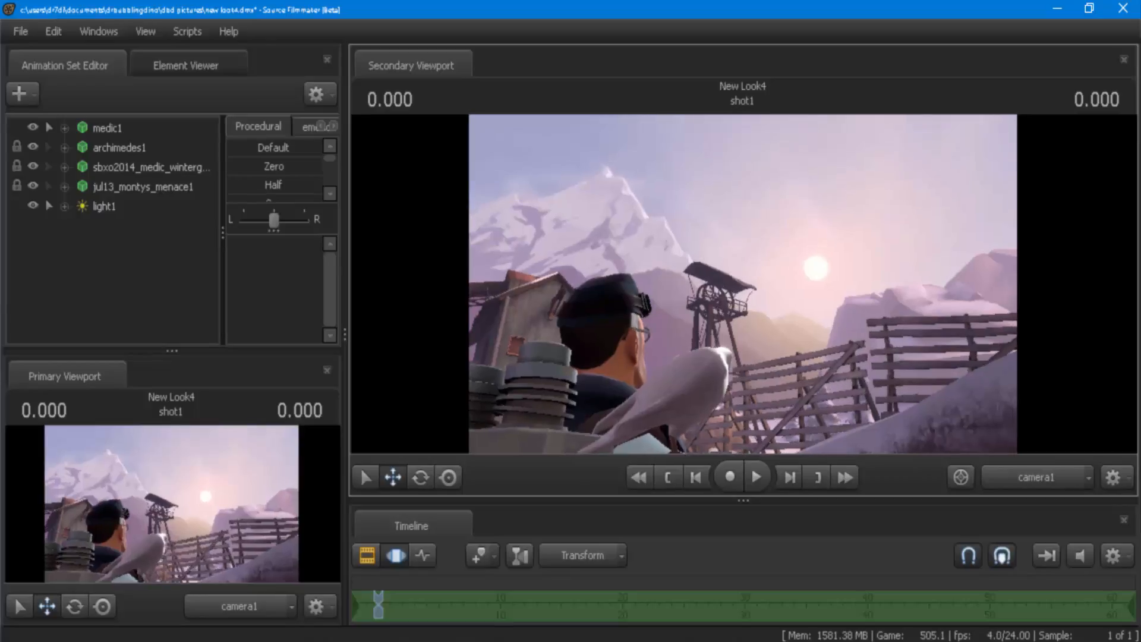
- Increase light1's intensity moderately and check the lighting from the work camera and camera1
{"action": "left_click", "coordinate": [134, 205]}
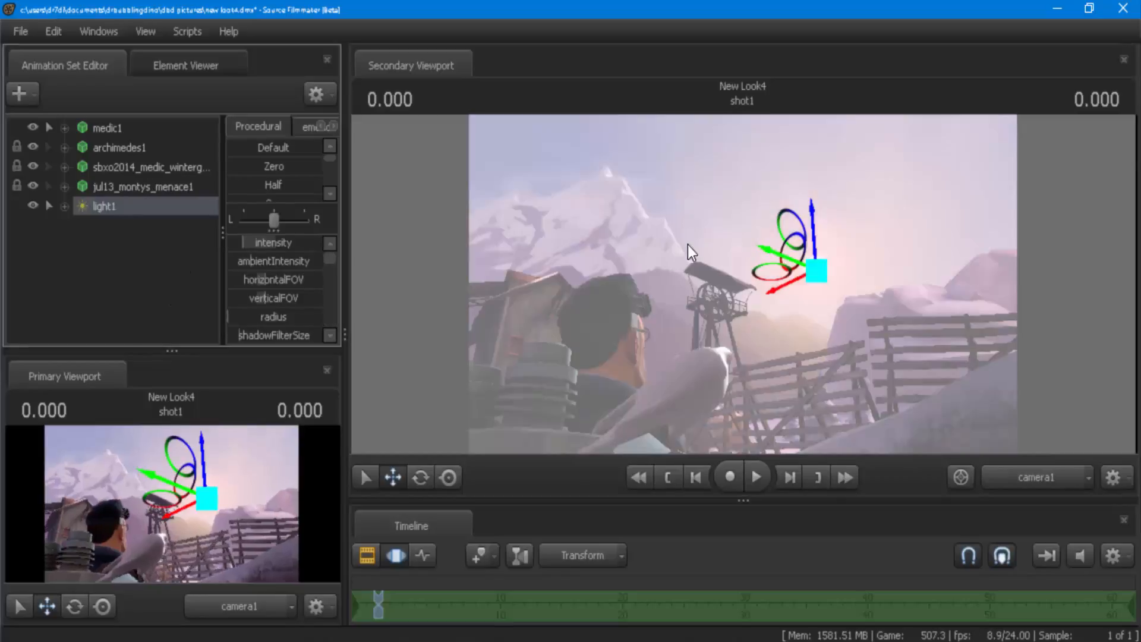
{"action": "left_click_drag", "start_coordinate": [280, 242], "coordinate": [297, 243]}
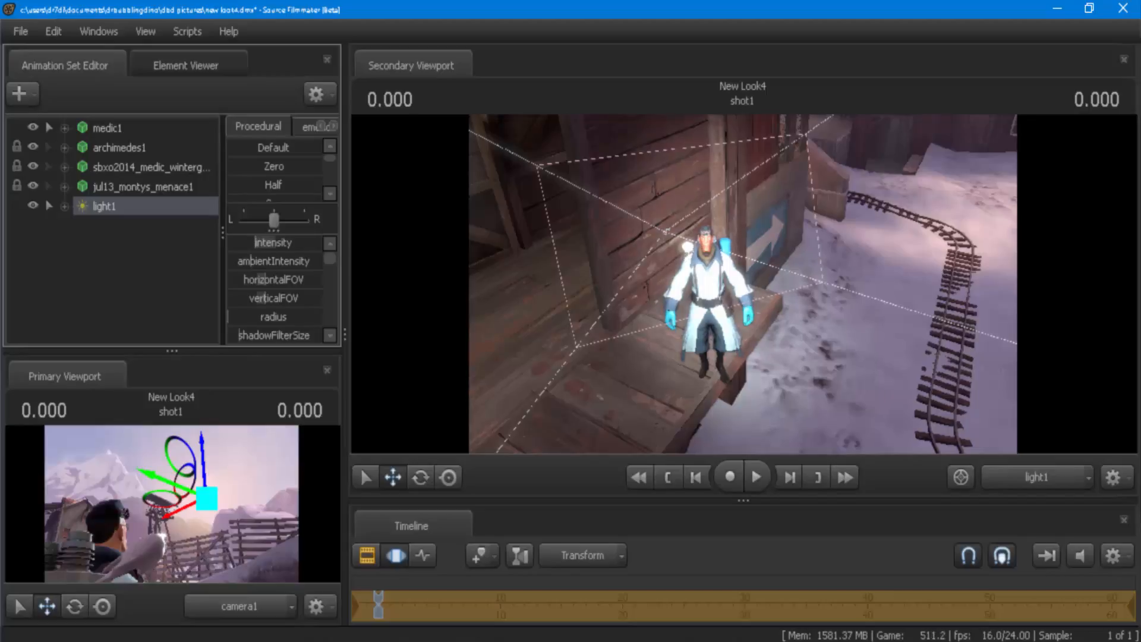
{"action": "left_click_drag", "start_coordinate": [333, 252], "coordinate": [330, 264]}
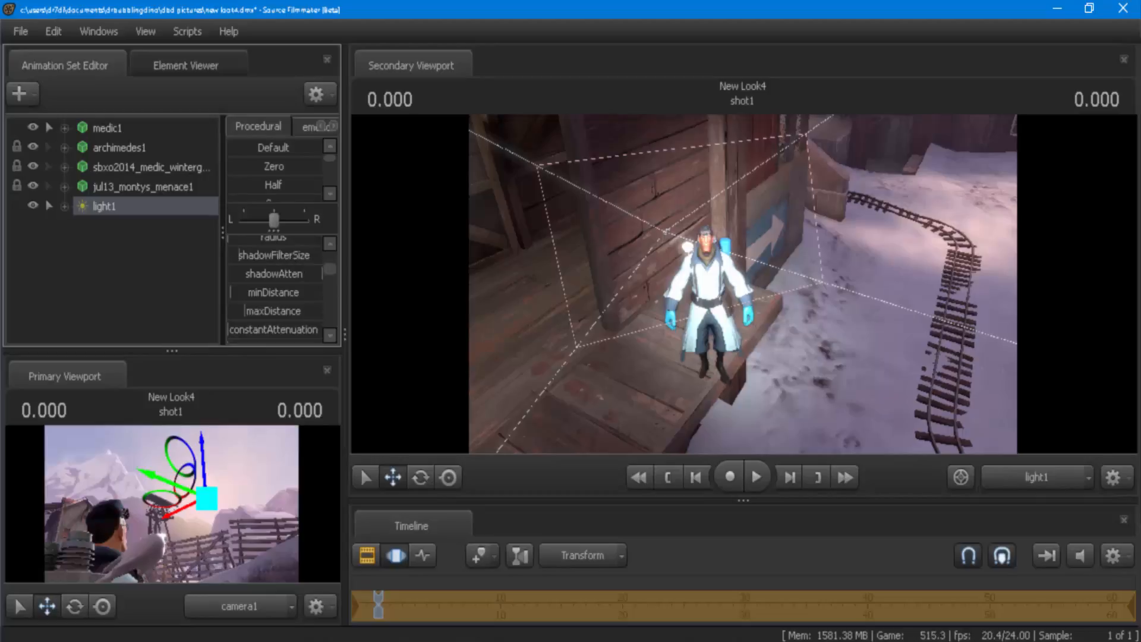
{"action": "left_click", "coordinate": [1018, 477]}
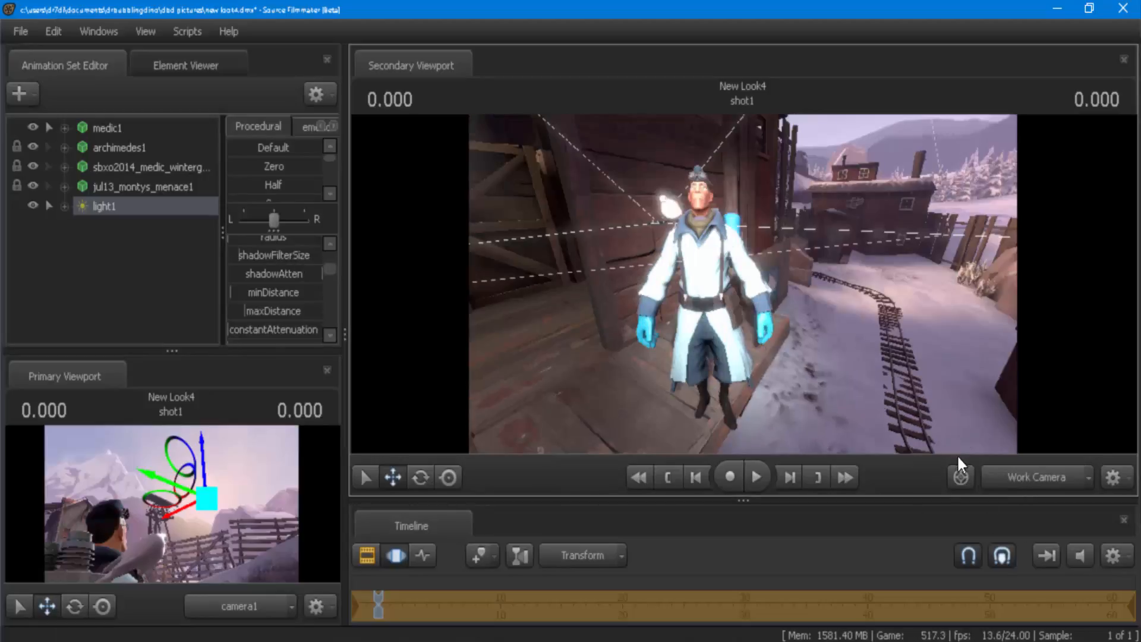
{"action": "left_click", "coordinate": [961, 476]}
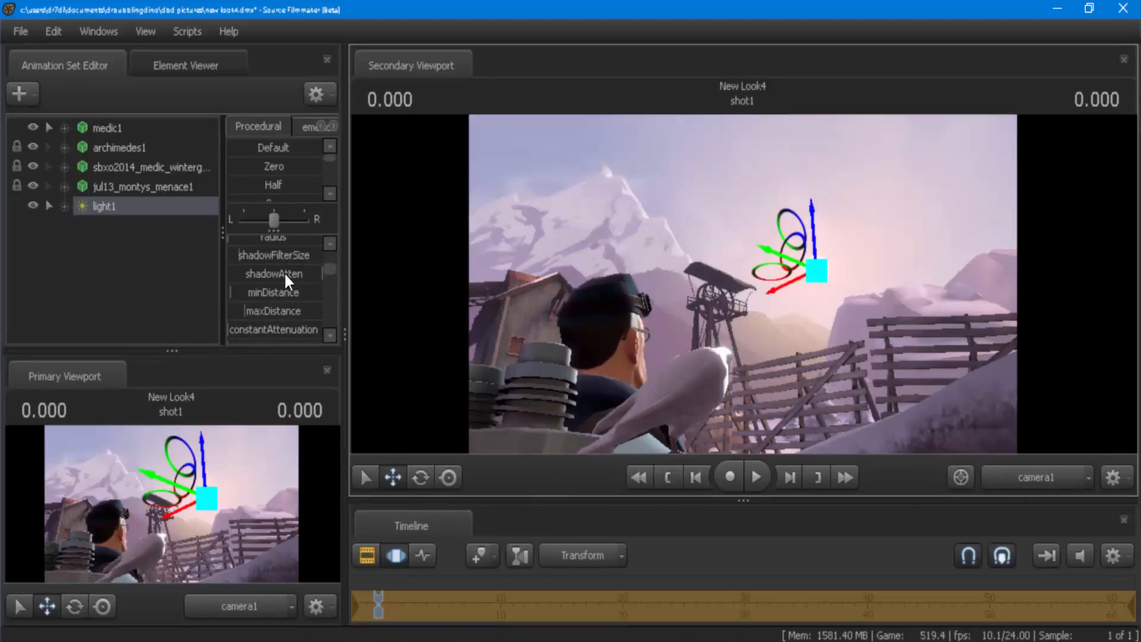
- Increase light1's shadowFilterSize slightly and look through its attenuation and shadow bias controls
{"action": "left_click_drag", "start_coordinate": [281, 257], "coordinate": [256, 256]}
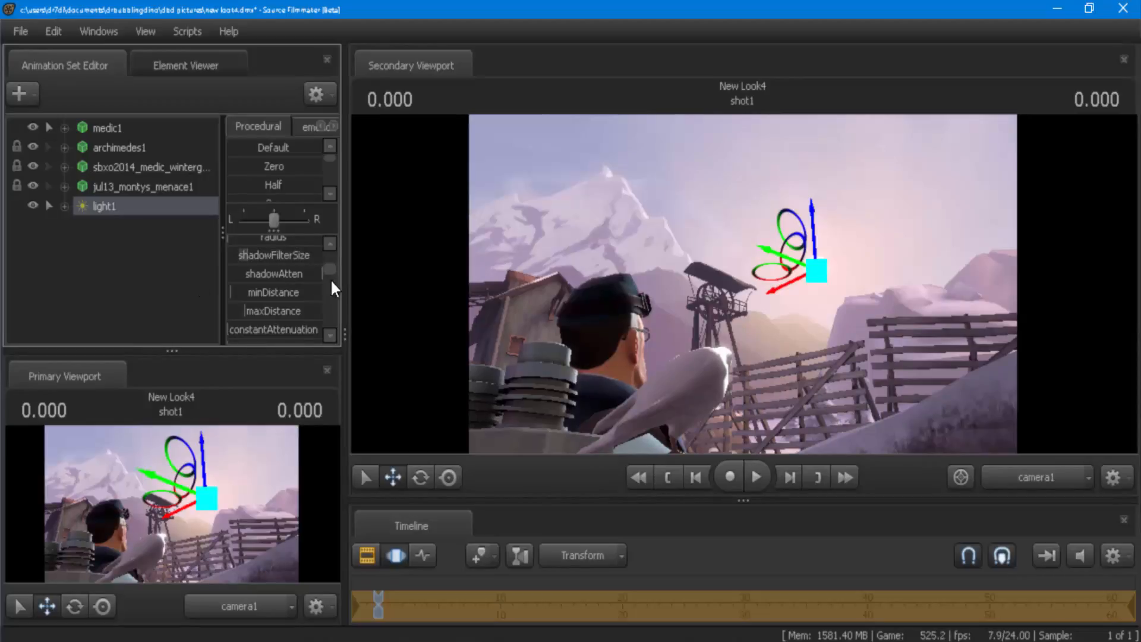
{"action": "left_click_drag", "start_coordinate": [326, 264], "coordinate": [331, 280]}
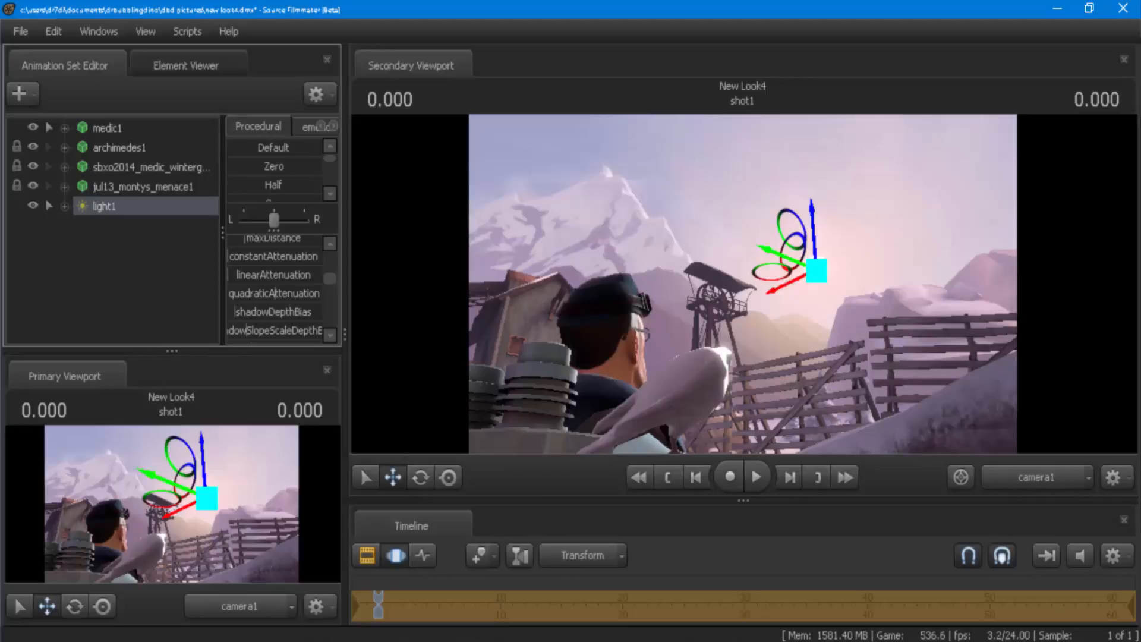
{"action": "left_click_drag", "start_coordinate": [743, 341], "coordinate": [742, 344]}
- Rotate medic1 slightly about its vertical axis from the work camera and check the pose through camera1
{"action": "left_click", "coordinate": [1035, 477]}
{"action": "left_click_drag", "start_coordinate": [891, 416], "coordinate": [903, 451]}
{"action": "left_click", "coordinate": [163, 134]}
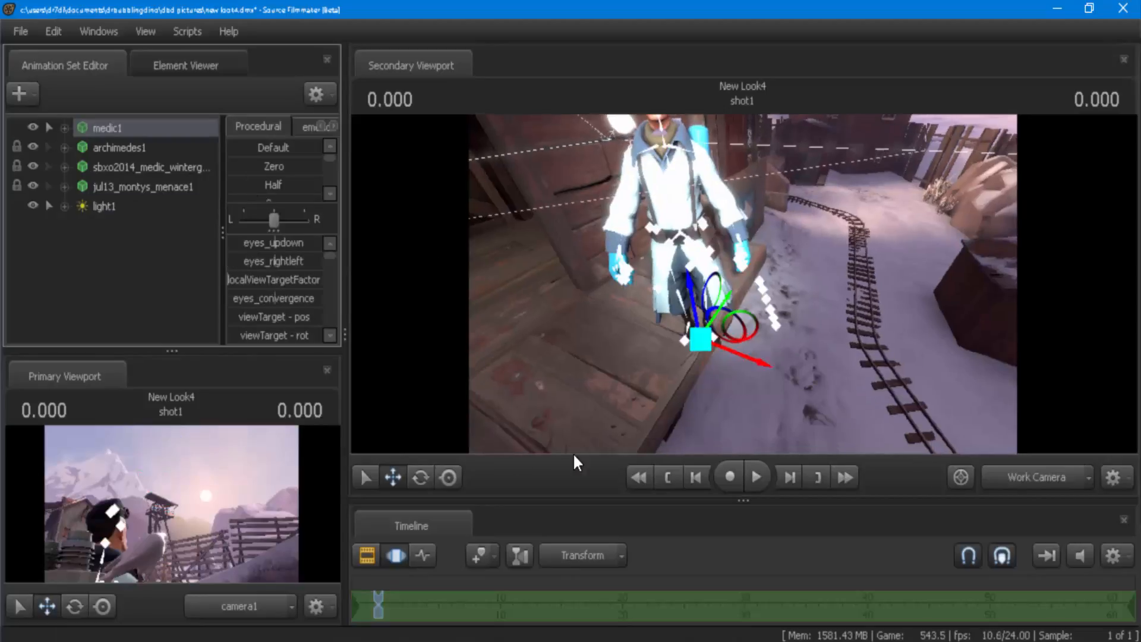
{"action": "left_click", "coordinate": [420, 477]}
{"action": "left_click_drag", "start_coordinate": [721, 399], "coordinate": [726, 399]}
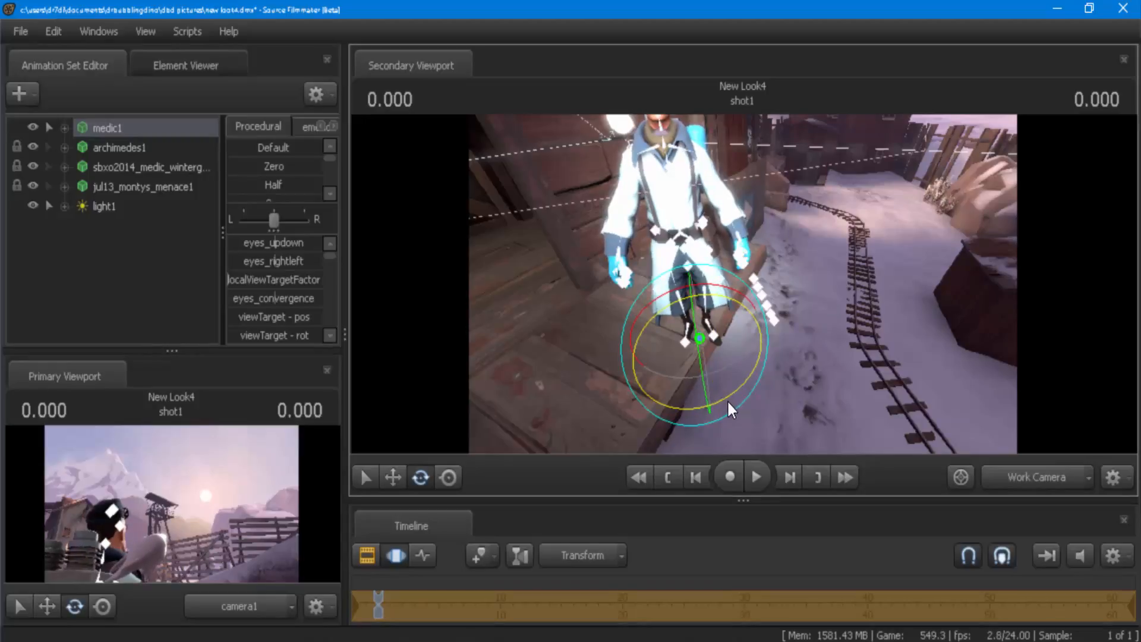
{"action": "left_click", "coordinate": [174, 288]}
{"action": "left_click", "coordinate": [1004, 471]}
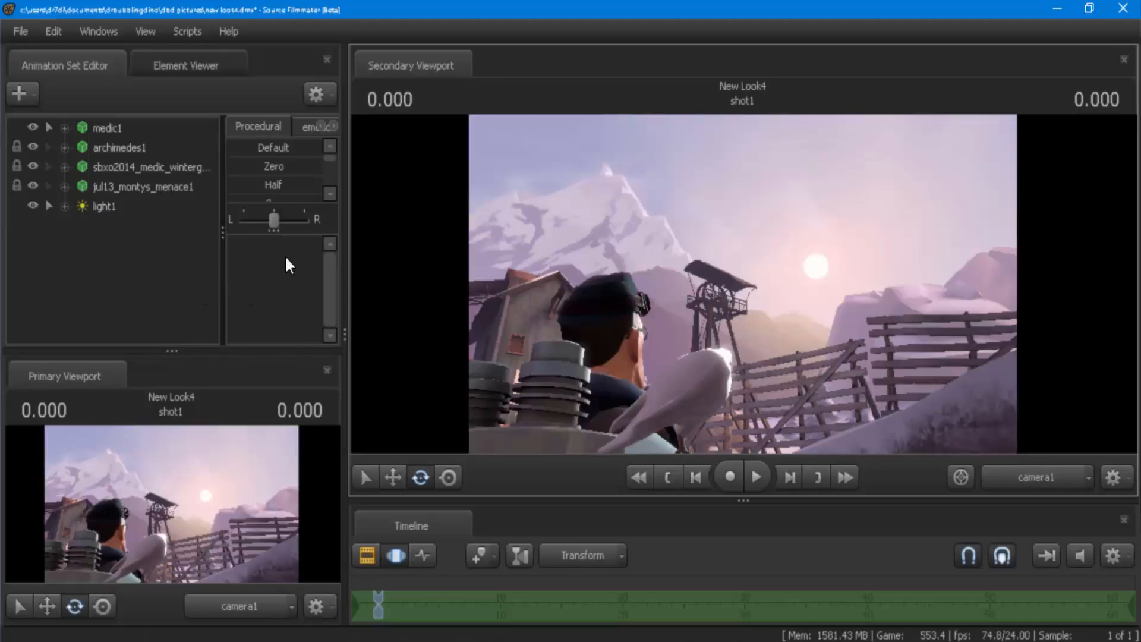
- Look through light1, re-aim it slightly at medic1, and check the lighting from the work camera
{"action": "left_click", "coordinate": [195, 208]}
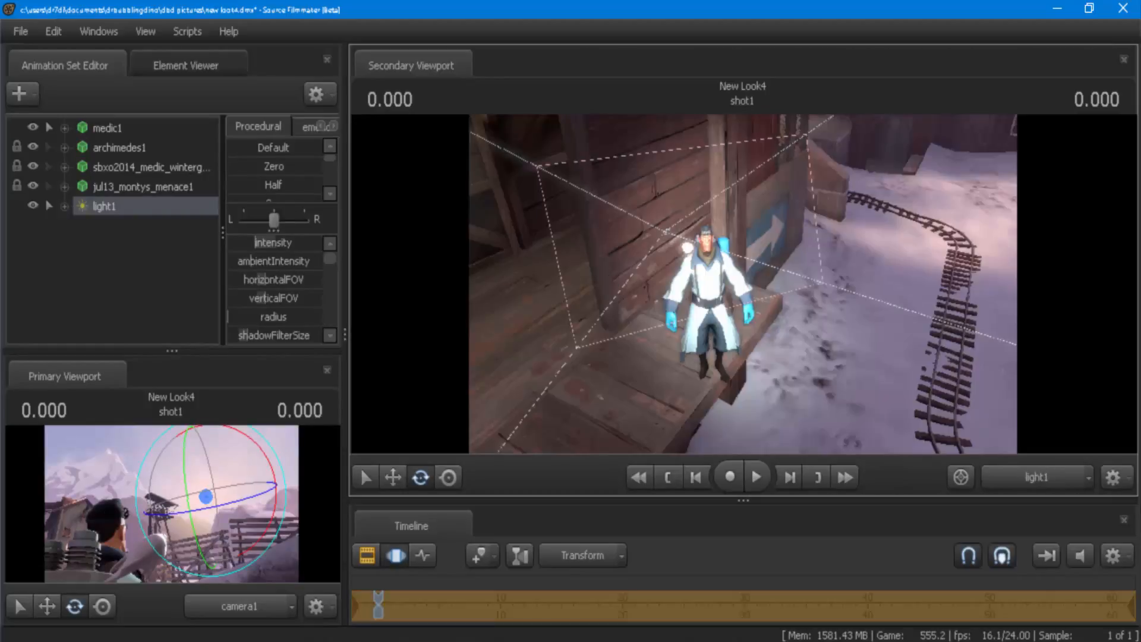
{"action": "left_click_drag", "start_coordinate": [605, 272], "coordinate": [617, 265]}
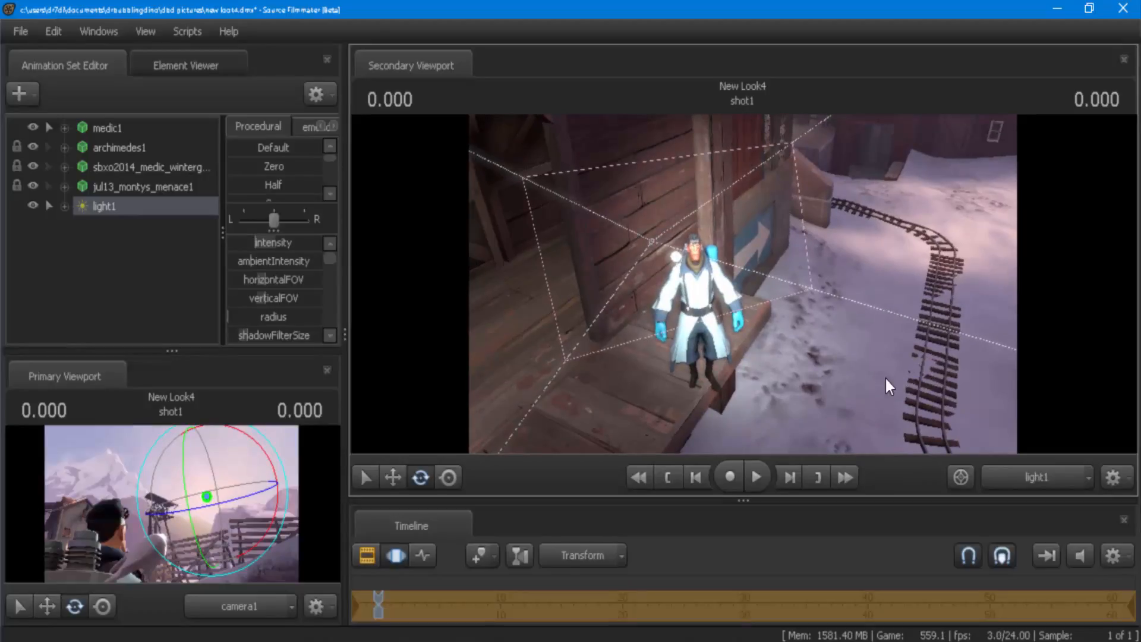
{"action": "left_click", "coordinate": [1014, 473]}
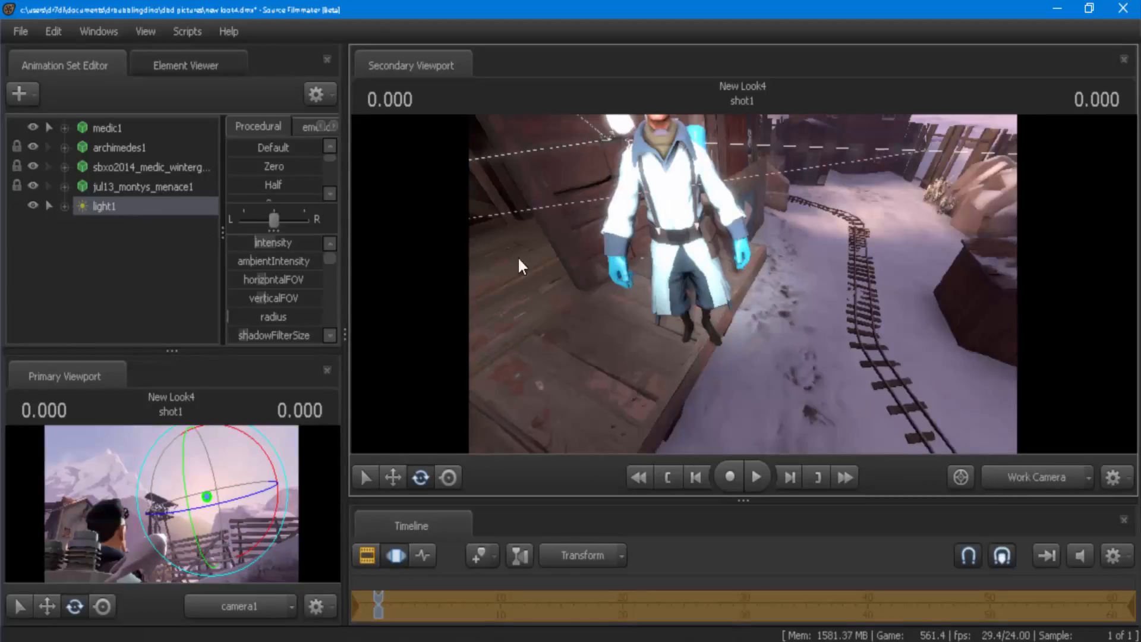
{"action": "left_click_drag", "start_coordinate": [787, 324], "coordinate": [785, 261]}
- Reframe camera1 slightly so it shows the medic's back, the dove and the lookout tower beside them
{"action": "left_click", "coordinate": [1064, 474]}
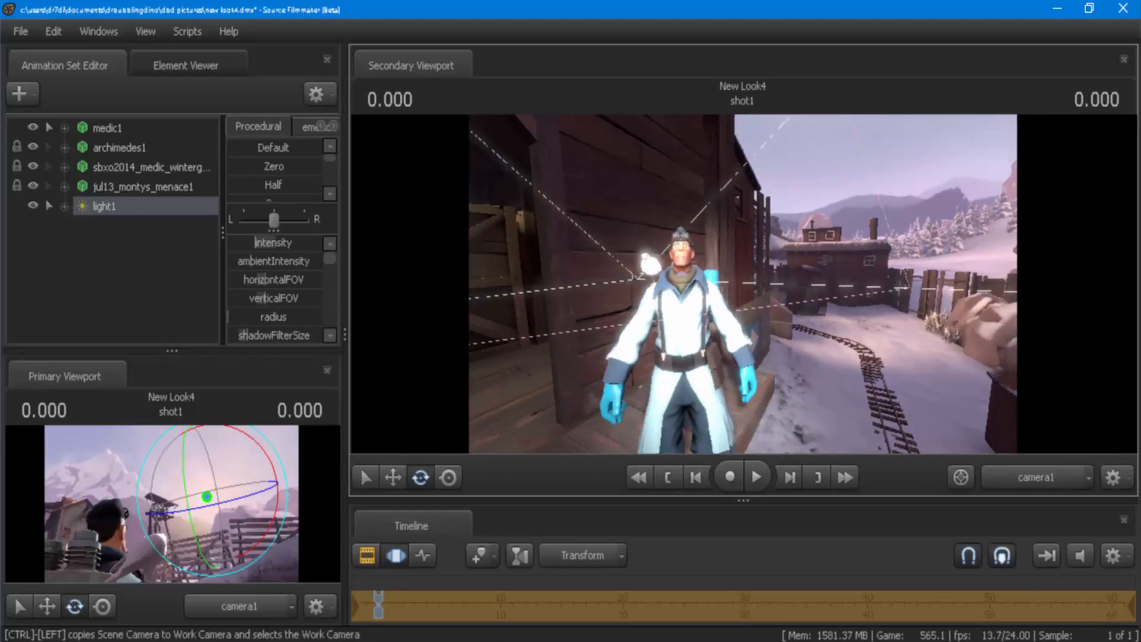
{"action": "left_click_drag", "start_coordinate": [743, 284], "coordinate": [752, 288]}
{"action": "key", "text": "a"}
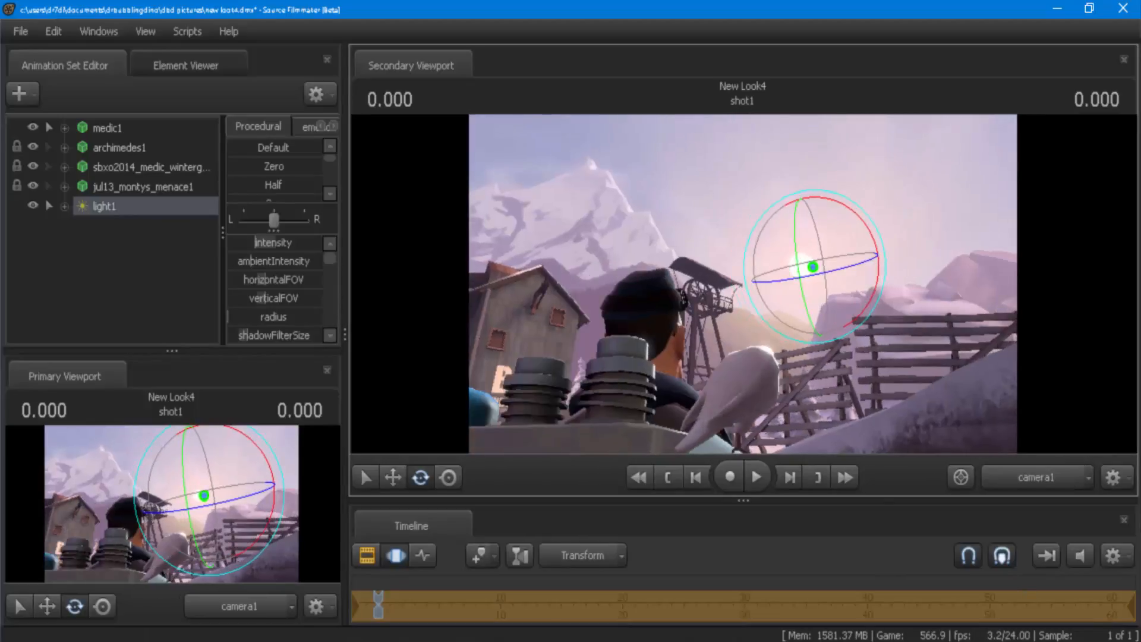
{"action": "key", "text": "d"}
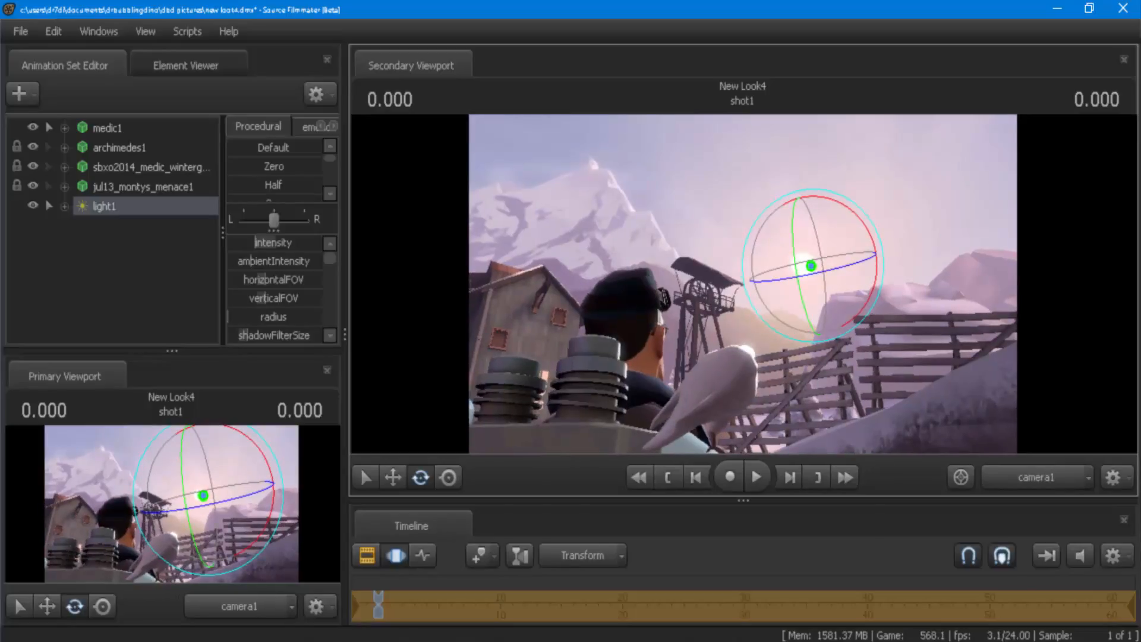
{"action": "key", "text": "a"}
{"action": "left_click_drag", "start_coordinate": [743, 286], "coordinate": [743, 286]}
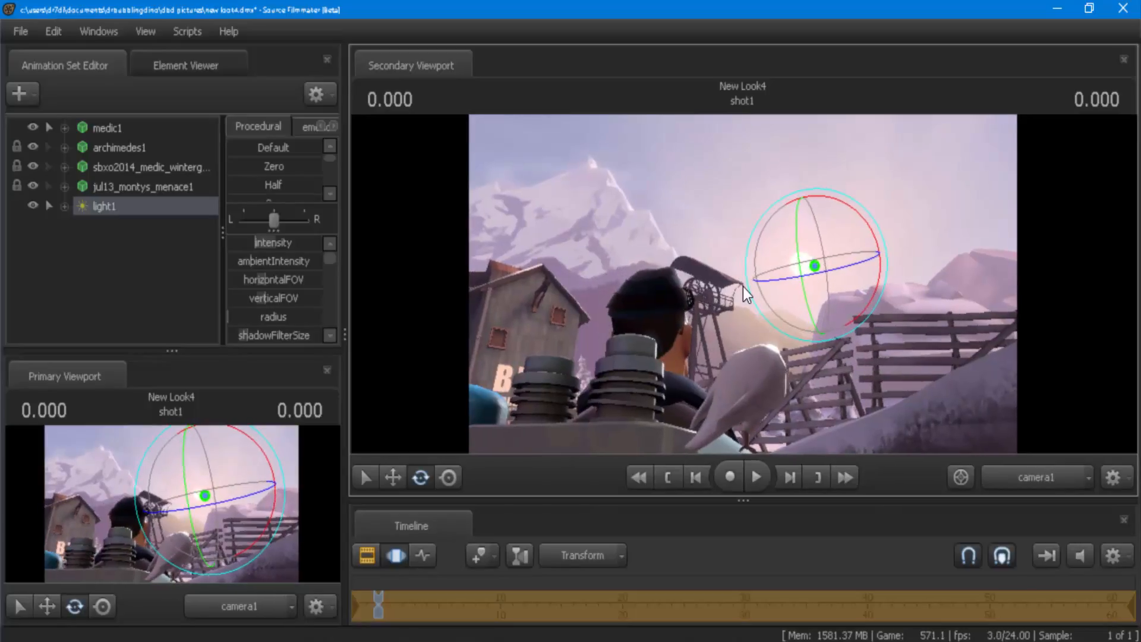
- Shift medic1 slightly in the horizontal plane from the work camera and check his placement through camera1
{"action": "left_click", "coordinate": [960, 476]}
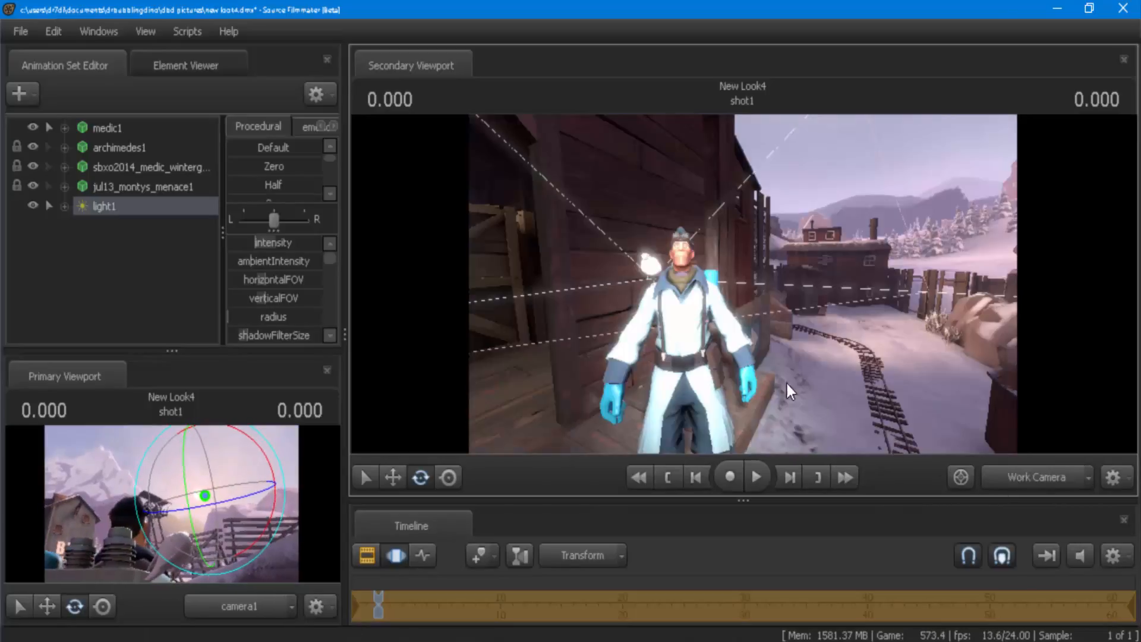
{"action": "left_click", "coordinate": [108, 128]}
{"action": "left_click_drag", "start_coordinate": [742, 286], "coordinate": [742, 339]}
{"action": "left_click", "coordinate": [393, 477]}
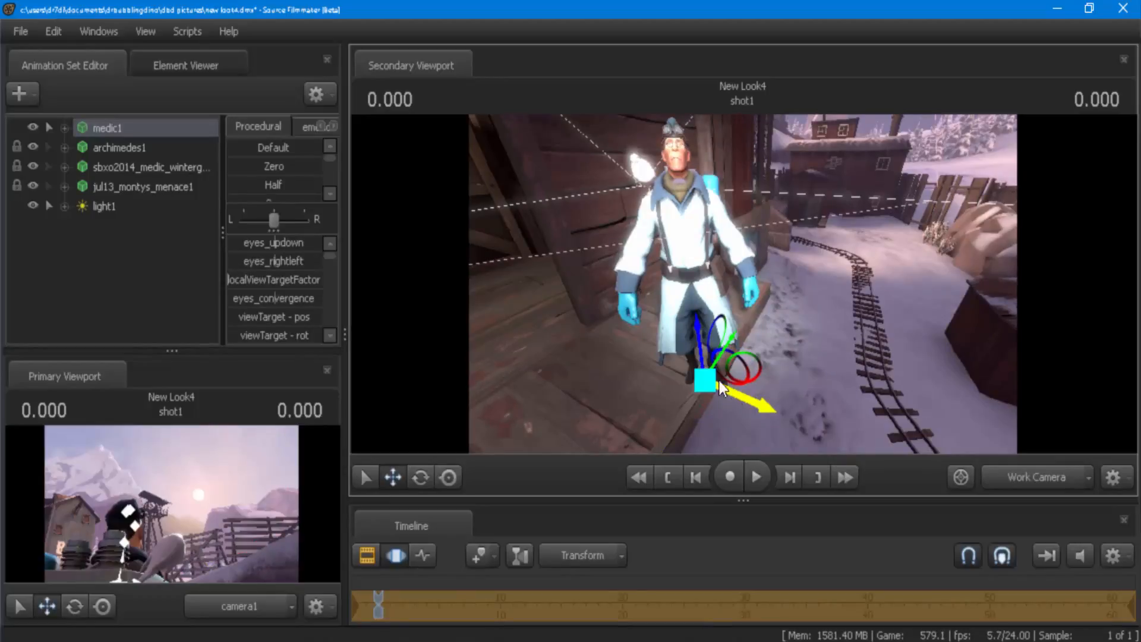
{"action": "mouse_move", "coordinate": [730, 343]}
{"action": "left_mouse_down"}
{"action": "mouse_move", "coordinate": [717, 317]}
{"action": "mouse_move", "coordinate": [704, 321]}
{"action": "mouse_move", "coordinate": [733, 337]}
{"action": "left_mouse_up"}
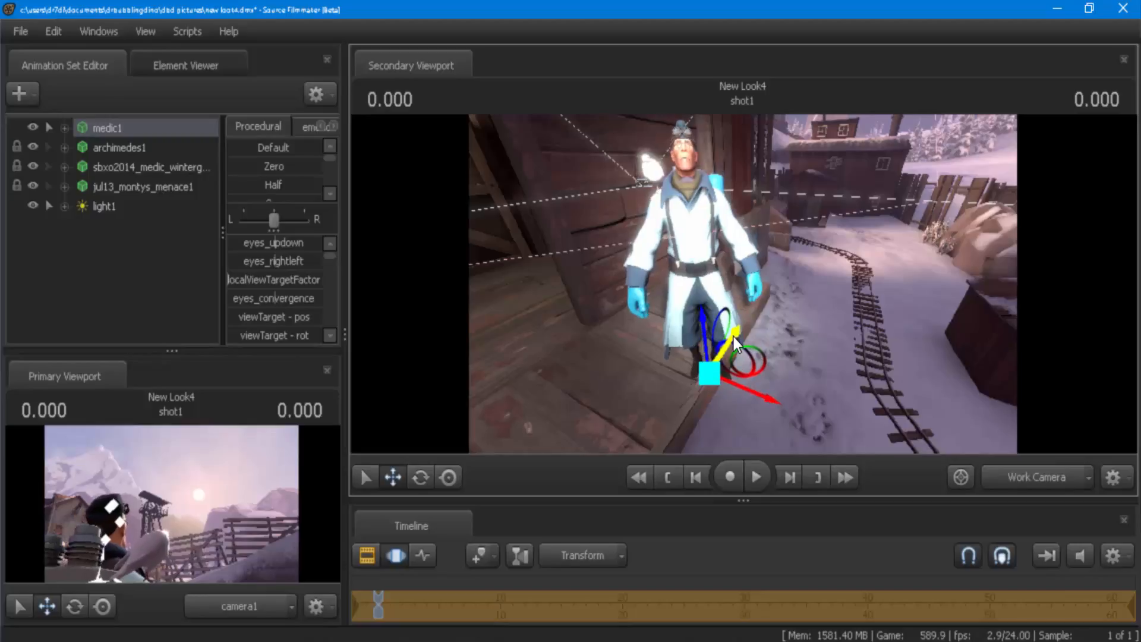
{"action": "left_click", "coordinate": [182, 247]}
{"action": "left_click", "coordinate": [1010, 476]}
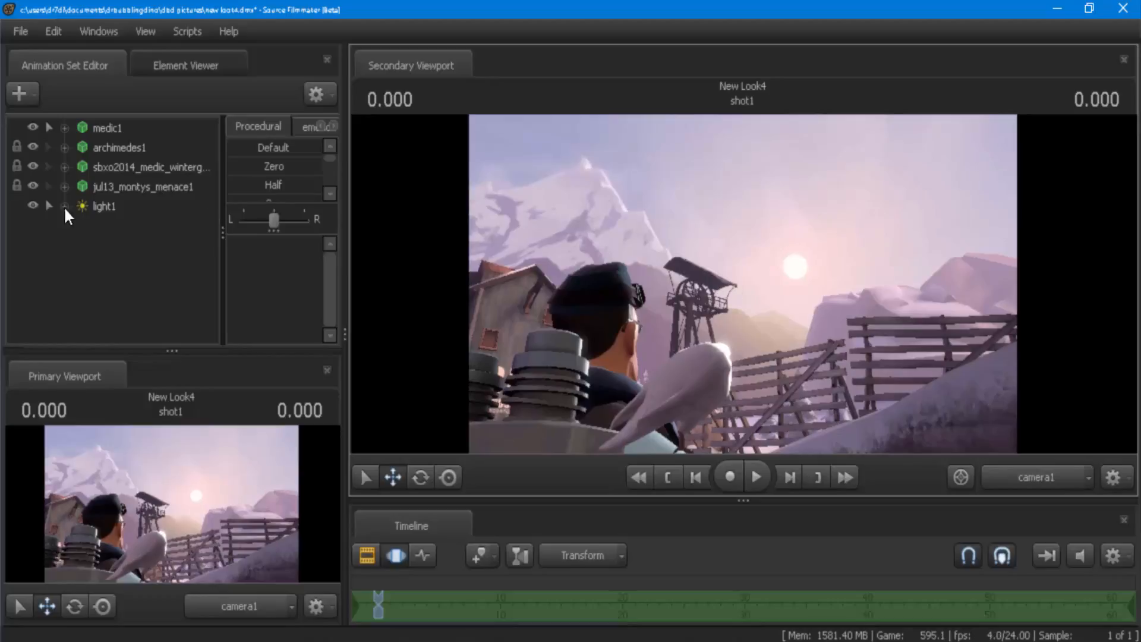
- Look through light1, adjust its position and aim around medic1, and return to the camera1 view
{"action": "left_click", "coordinate": [129, 210]}
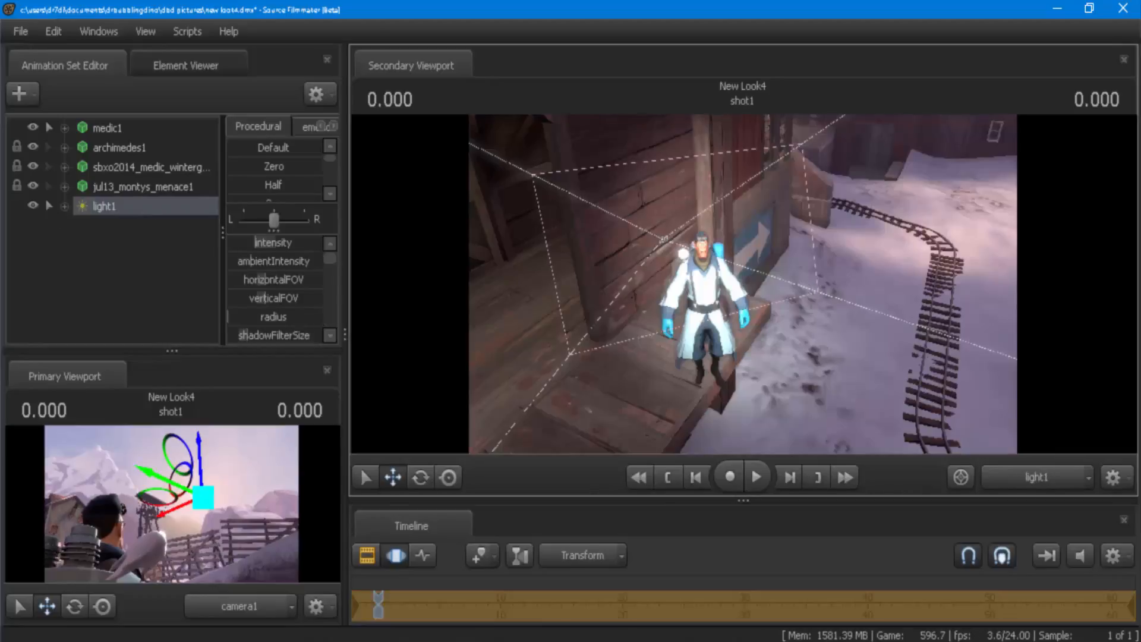
{"action": "left_click_drag", "start_coordinate": [743, 284], "coordinate": [712, 307]}
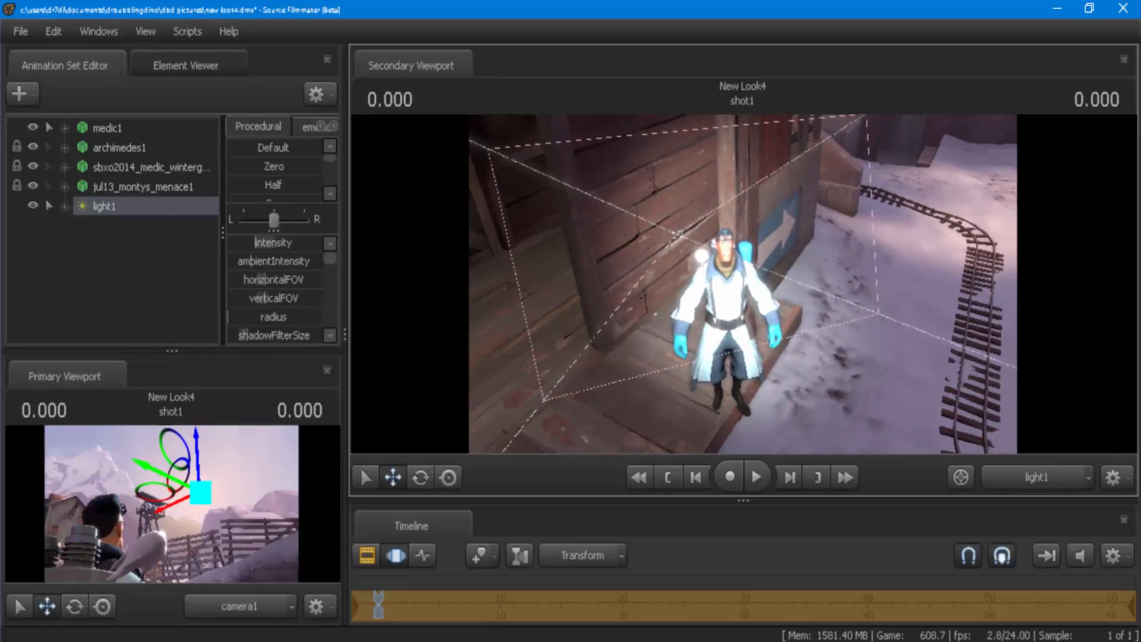
{"action": "left_click", "coordinate": [1007, 479]}
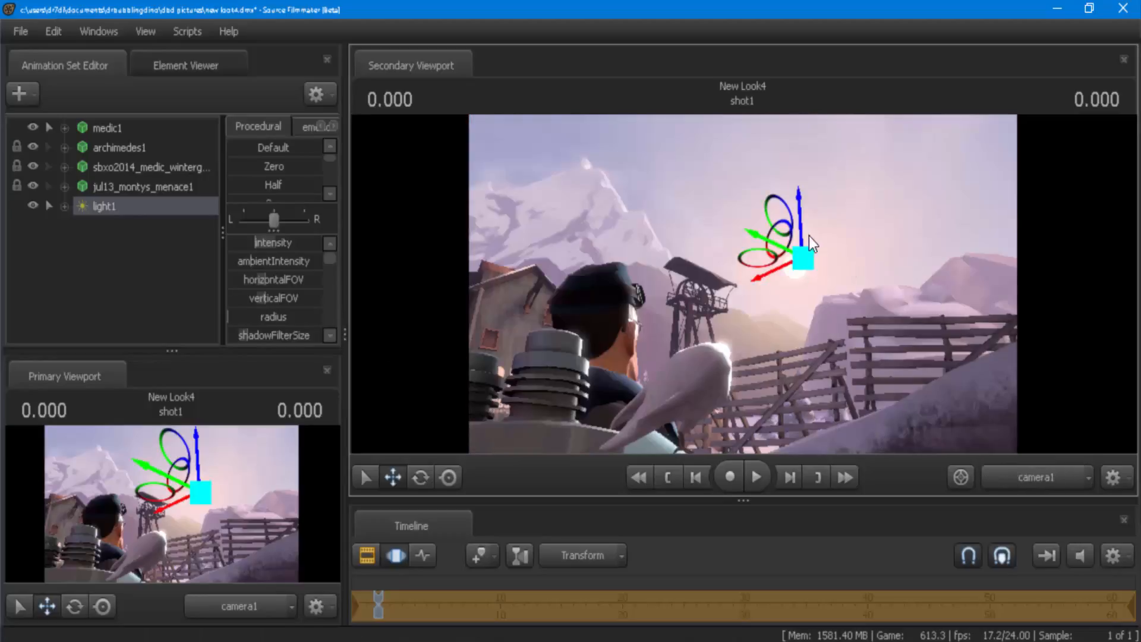
- Lower light1 slightly, shift it along its X axis, and reduce its intensity a little while viewing through camera1
{"action": "left_click_drag", "start_coordinate": [801, 227], "coordinate": [801, 233]}
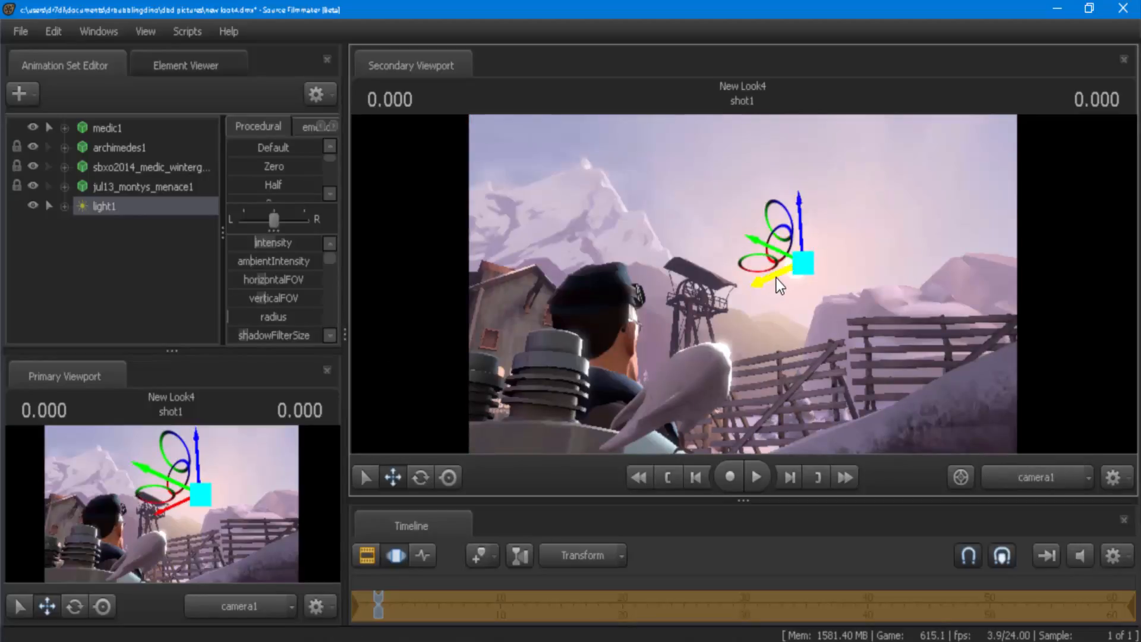
{"action": "left_click_drag", "start_coordinate": [776, 278], "coordinate": [765, 280]}
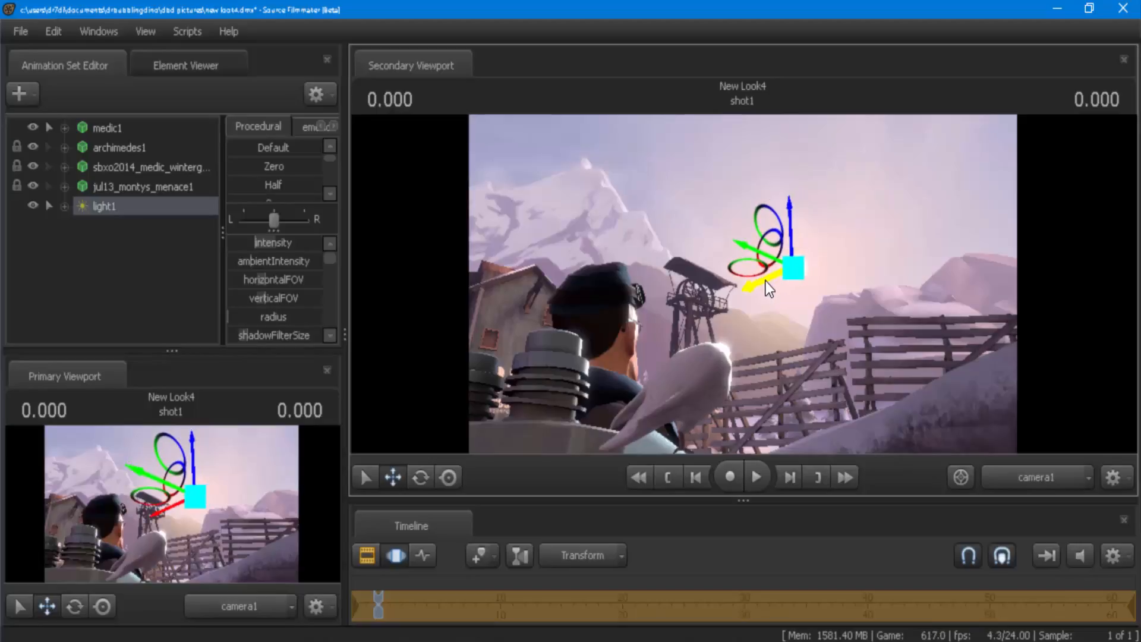
{"action": "left_click", "coordinate": [195, 272]}
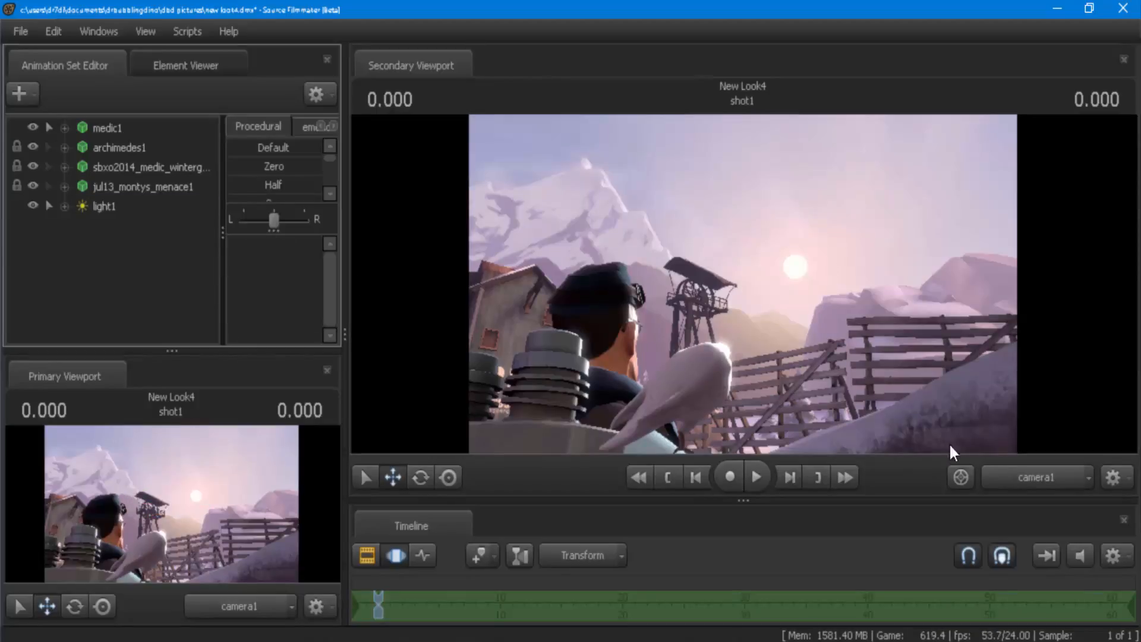
{"action": "left_click", "coordinate": [1027, 480]}
{"action": "left_click", "coordinate": [1021, 469]}
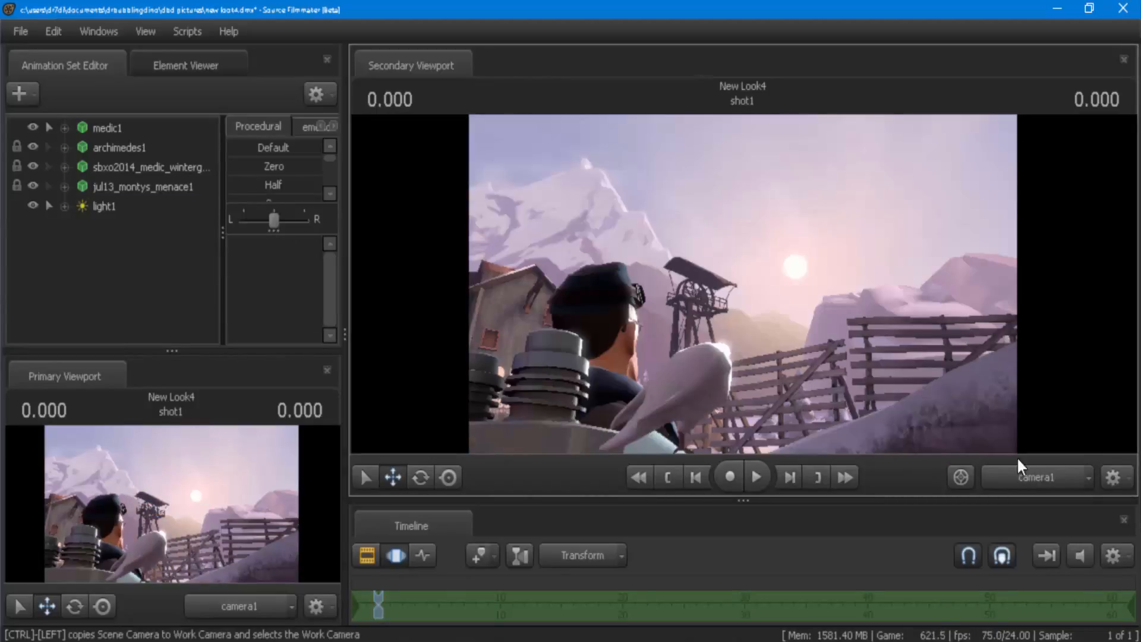
{"action": "left_click", "coordinate": [107, 205]}
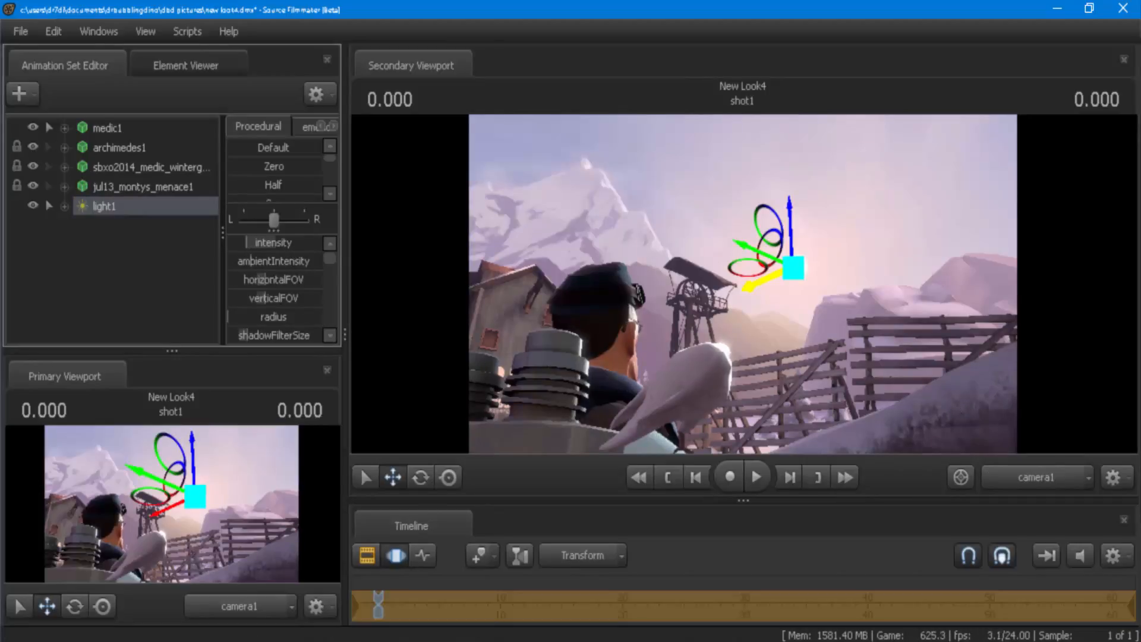
- Rotate medic1's bip_head bone slightly about its X axis and collapse the model's control tree
{"action": "left_click", "coordinate": [156, 130]}
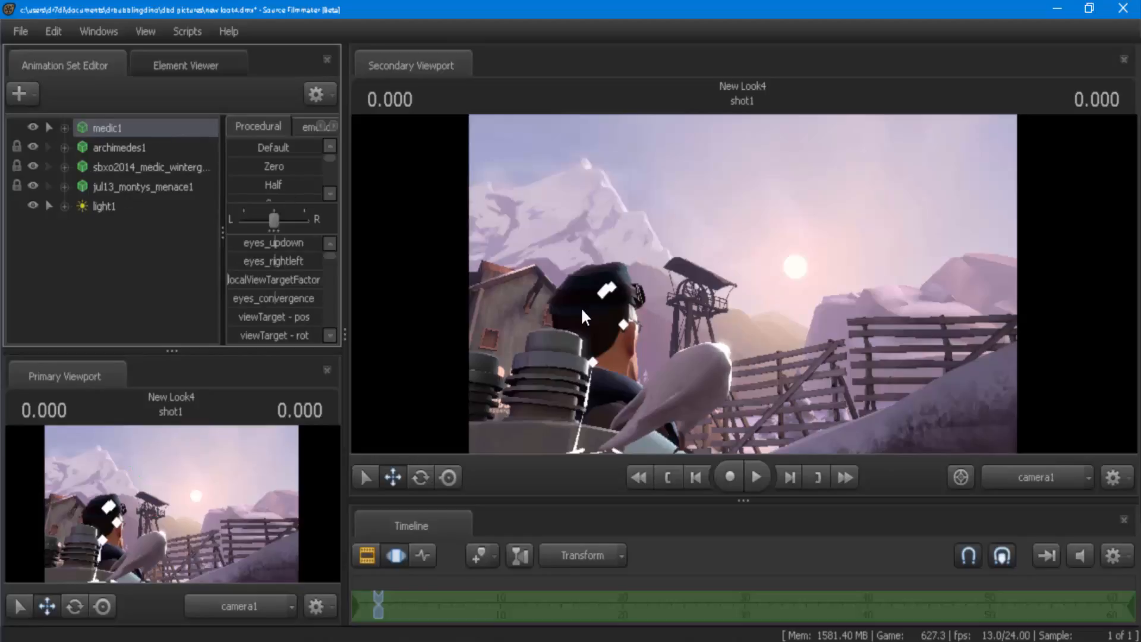
{"action": "left_click", "coordinate": [573, 380]}
{"action": "key", "text": "e"}
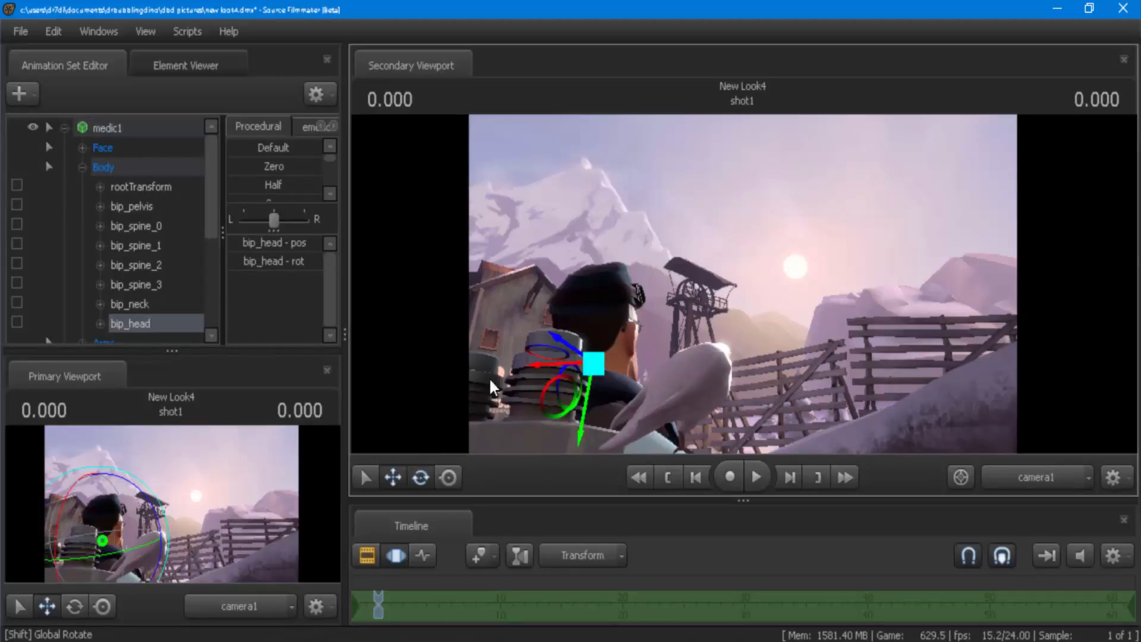
{"action": "left_click_drag", "start_coordinate": [557, 334], "coordinate": [557, 341]}
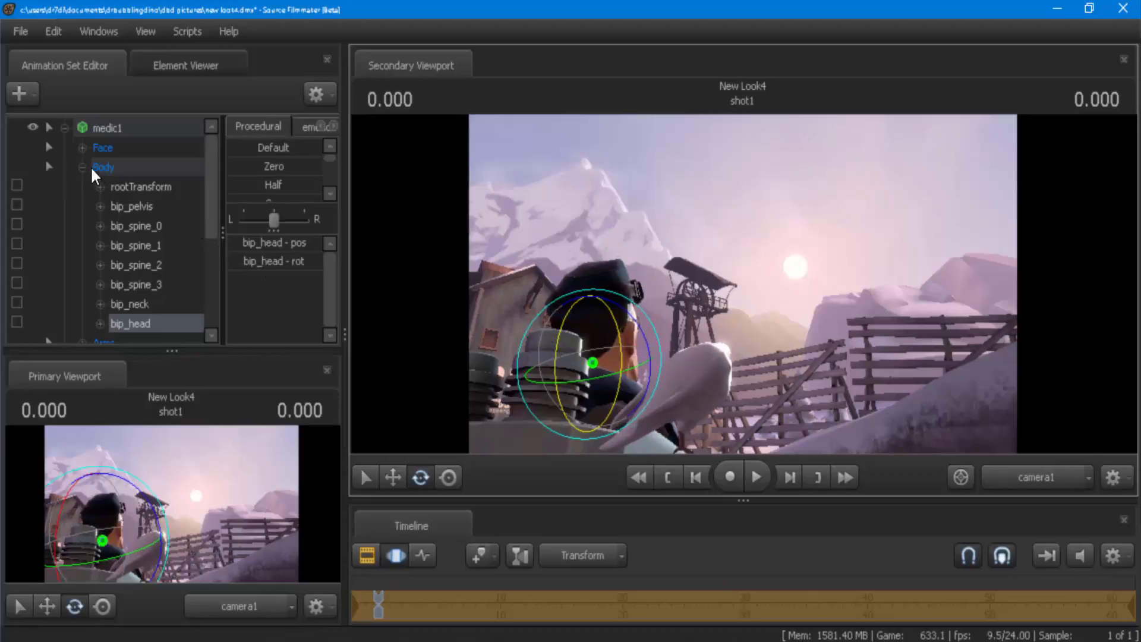
{"action": "left_click", "coordinate": [83, 167]}
{"action": "left_click", "coordinate": [65, 128]}
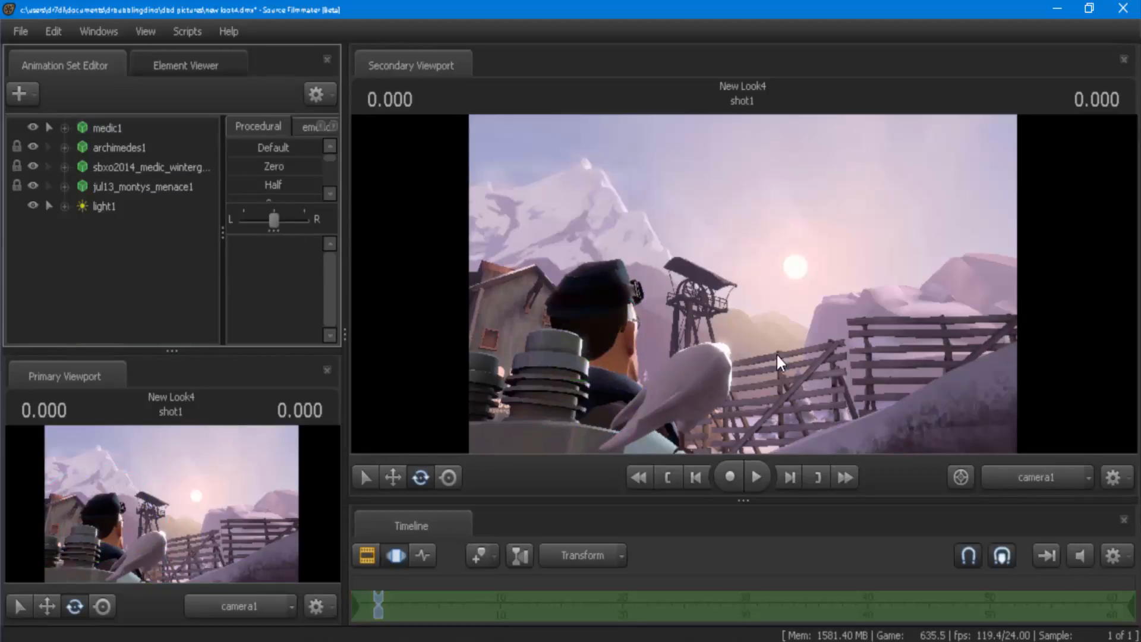
- Add a second light to the scene, back it away, and aim it at medic1 from behind
{"action": "left_click", "coordinate": [1008, 478]}
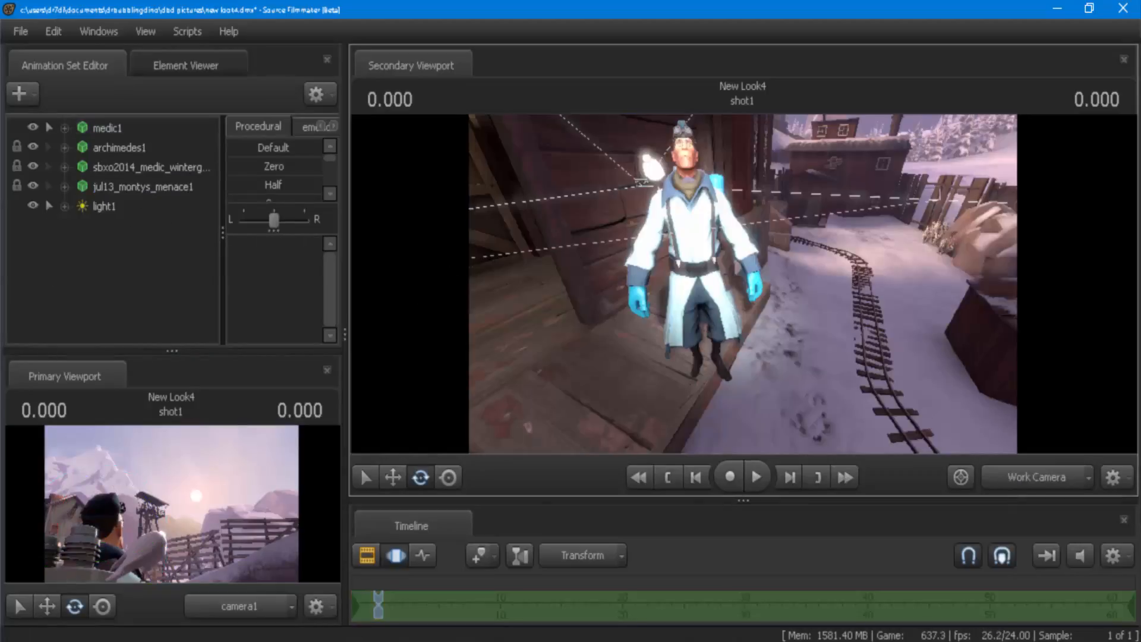
{"action": "left_click_drag", "start_coordinate": [708, 366], "coordinate": [713, 333]}
{"action": "key", "text": "s"}
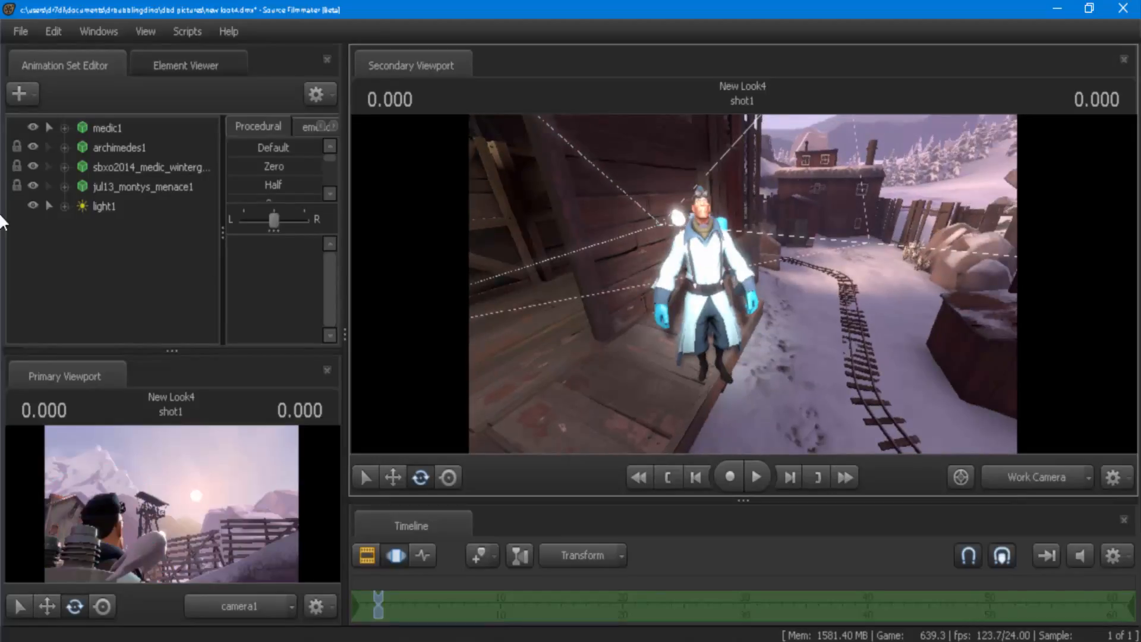
{"action": "left_click", "coordinate": [32, 92]}
{"action": "left_click", "coordinate": [137, 137]}
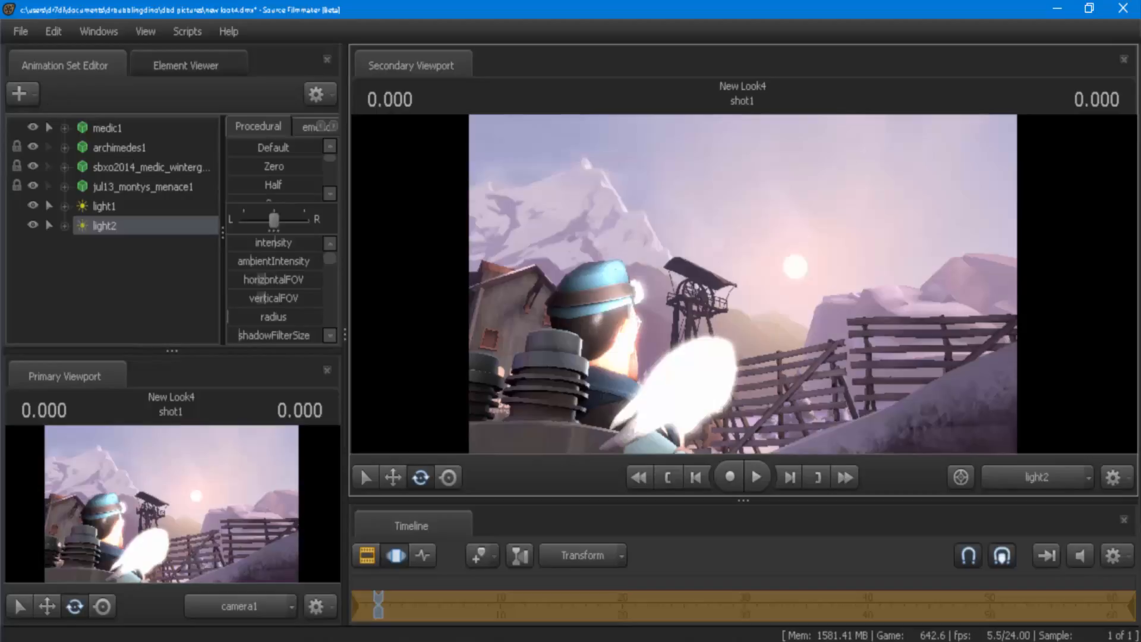
{"action": "left_click_drag", "start_coordinate": [743, 284], "coordinate": [777, 360]}
{"action": "key", "text": "s"}
{"action": "key", "text": "s"}
{"action": "key", "text": "s"}
{"action": "key", "text": "s"}
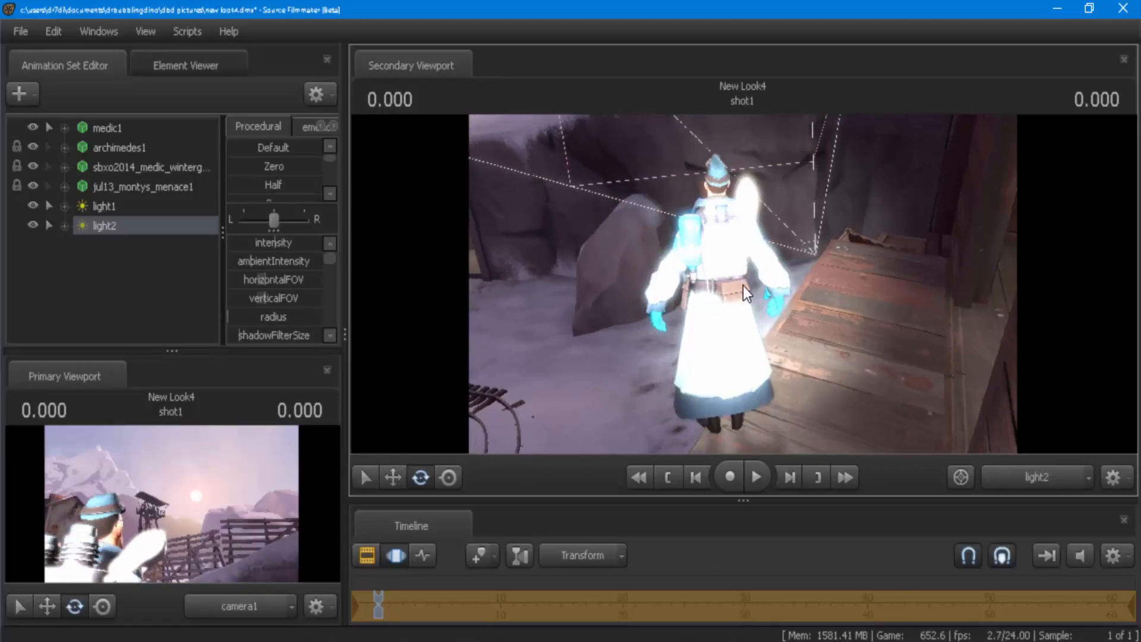
- Reduce light2's intensity to near its minimum and check the softened back lighting through camera1
{"action": "left_click_drag", "start_coordinate": [274, 242], "coordinate": [229, 242]}
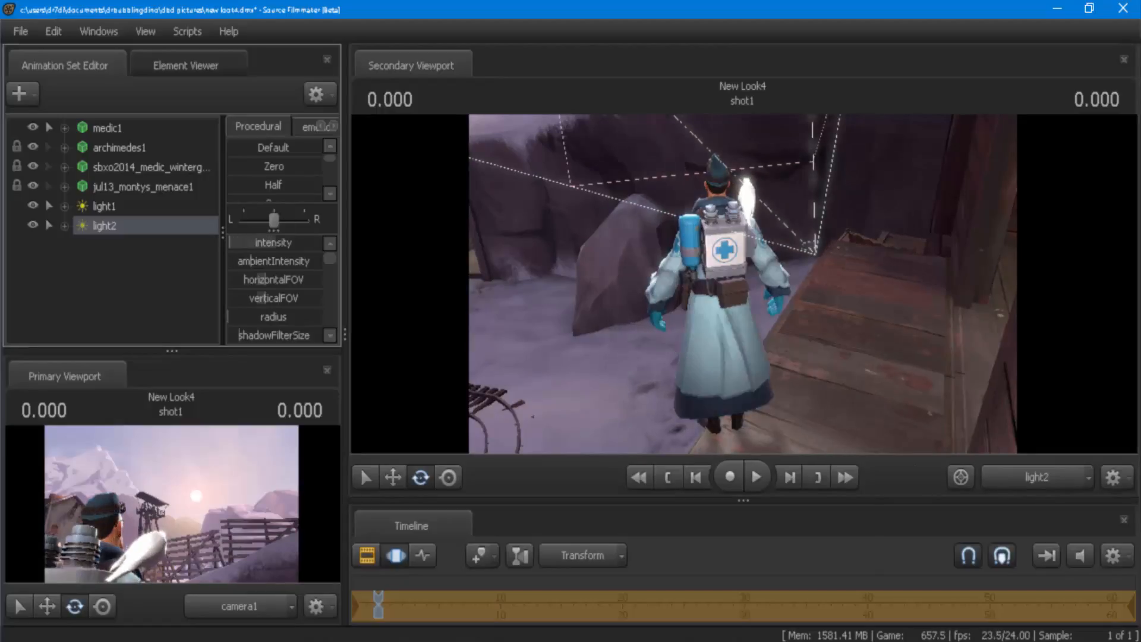
{"action": "left_click", "coordinate": [193, 292]}
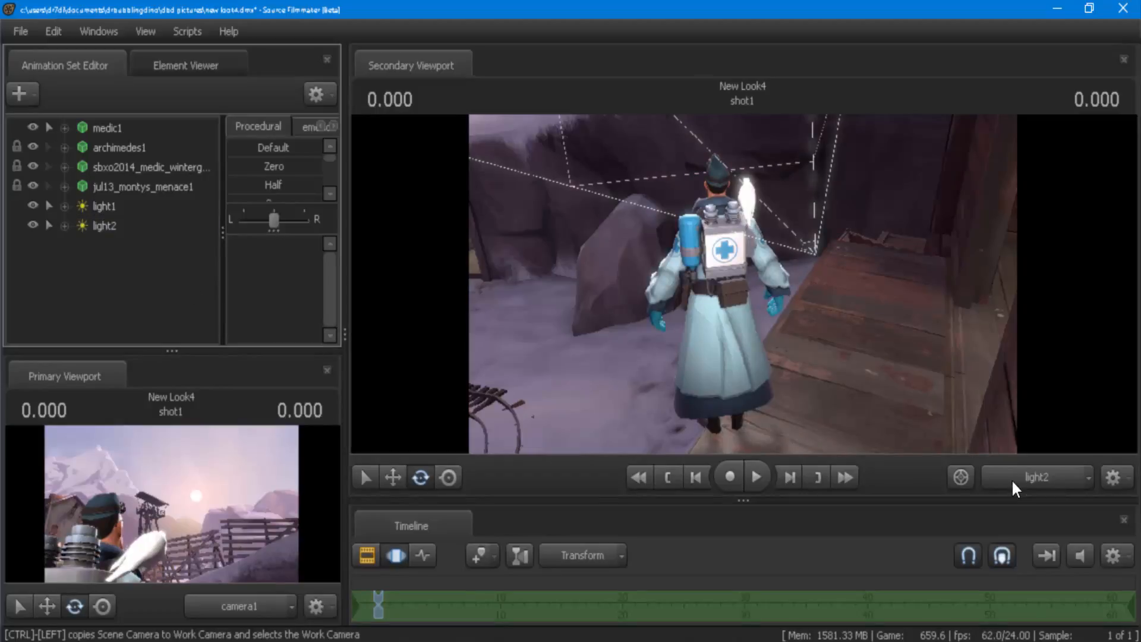
{"action": "left_click", "coordinate": [961, 474]}
{"action": "left_click", "coordinate": [990, 475]}
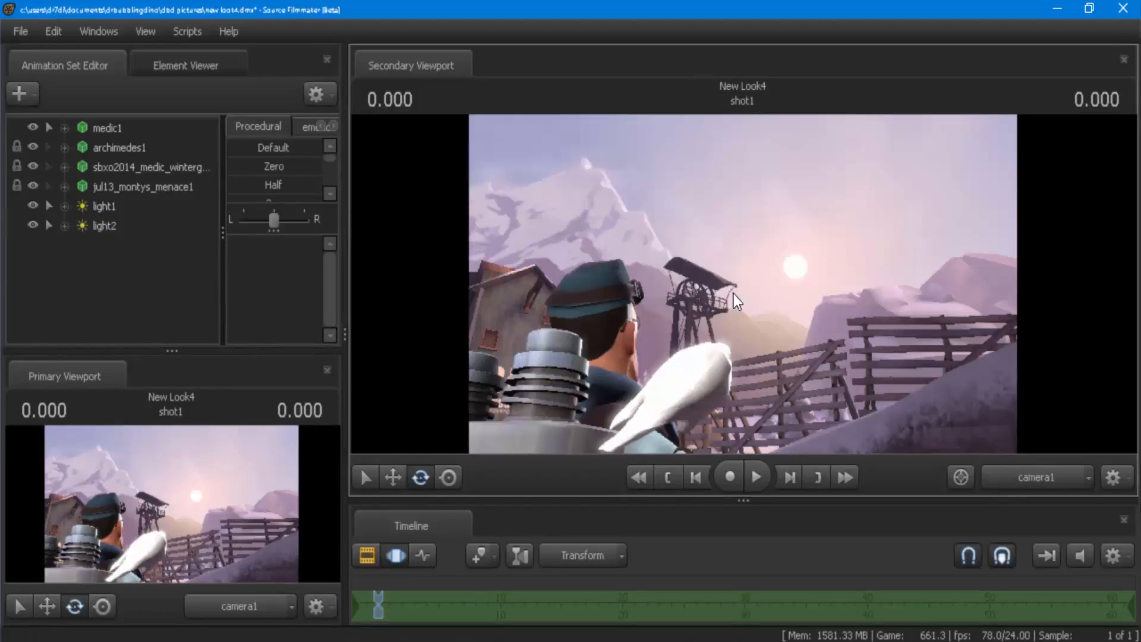
{"action": "left_click", "coordinate": [141, 227]}
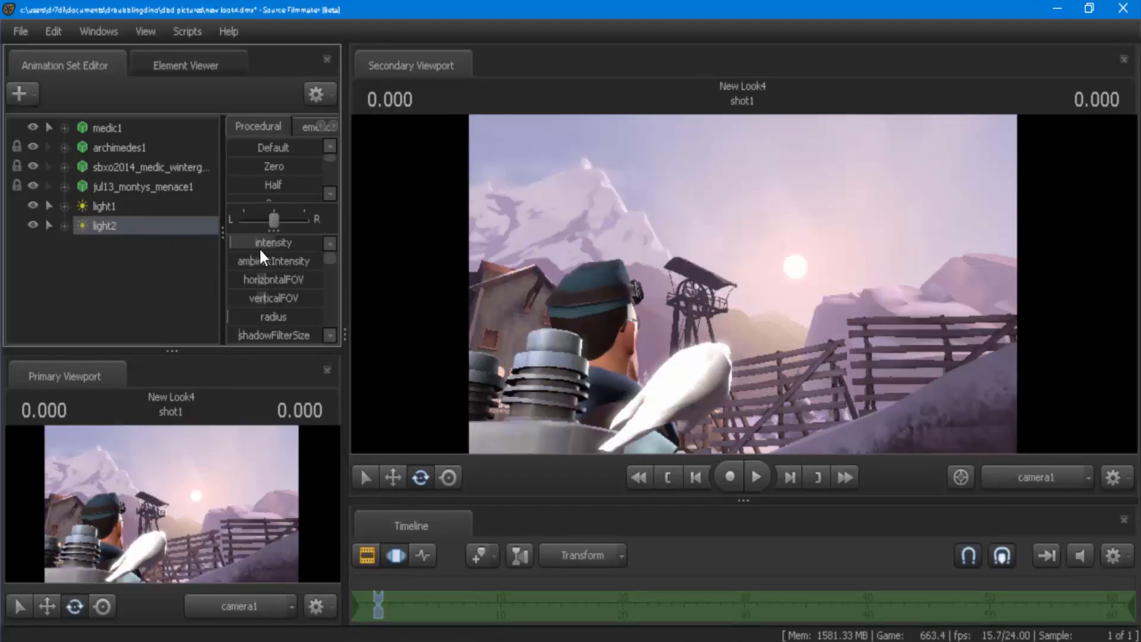
{"action": "left_click", "coordinate": [195, 273]}
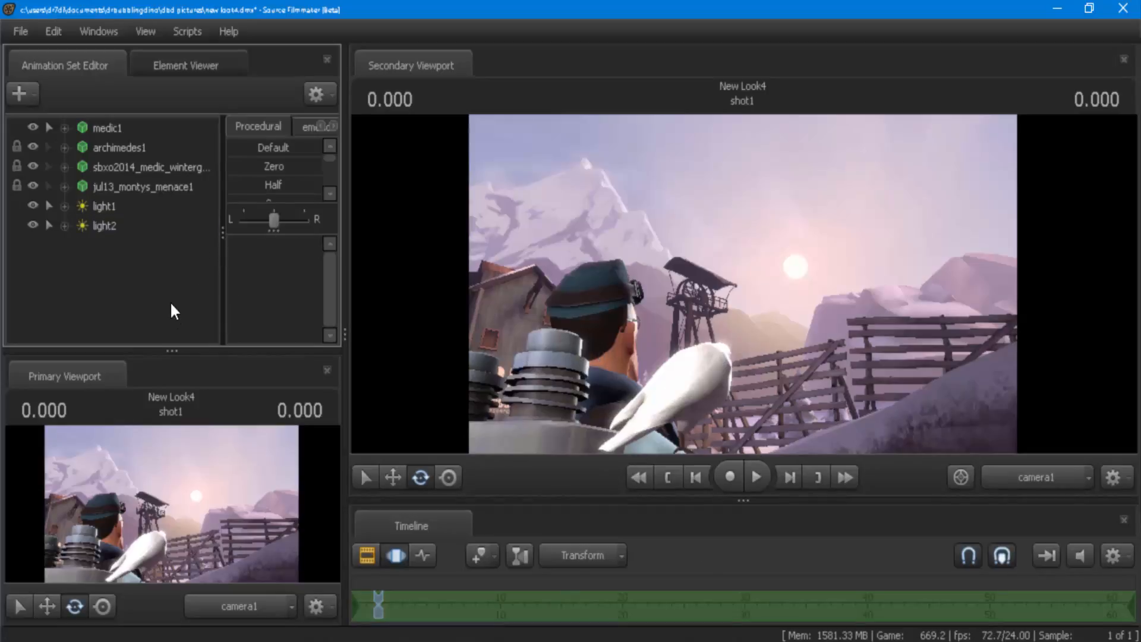
{"action": "left_click", "coordinate": [135, 226]}
{"action": "left_click", "coordinate": [158, 290]}
- Reframe camera1 slightly so the medic and the dove sit closer to the middle of the shot
{"action": "left_click_drag", "start_coordinate": [742, 284], "coordinate": [719, 297]}
{"action": "key", "text": "w"}
{"action": "key", "text": "a"}
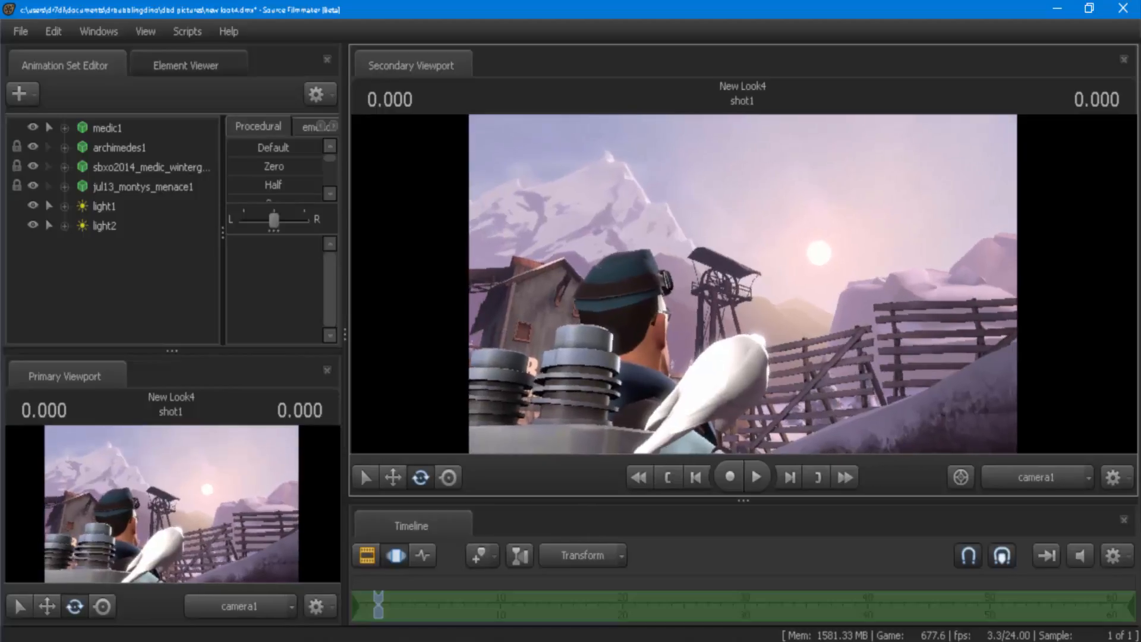
- Move medic1 from the work camera so the medic and dove fill more of camera1's left foreground, and return to camera1
{"action": "left_click", "coordinate": [1026, 478]}
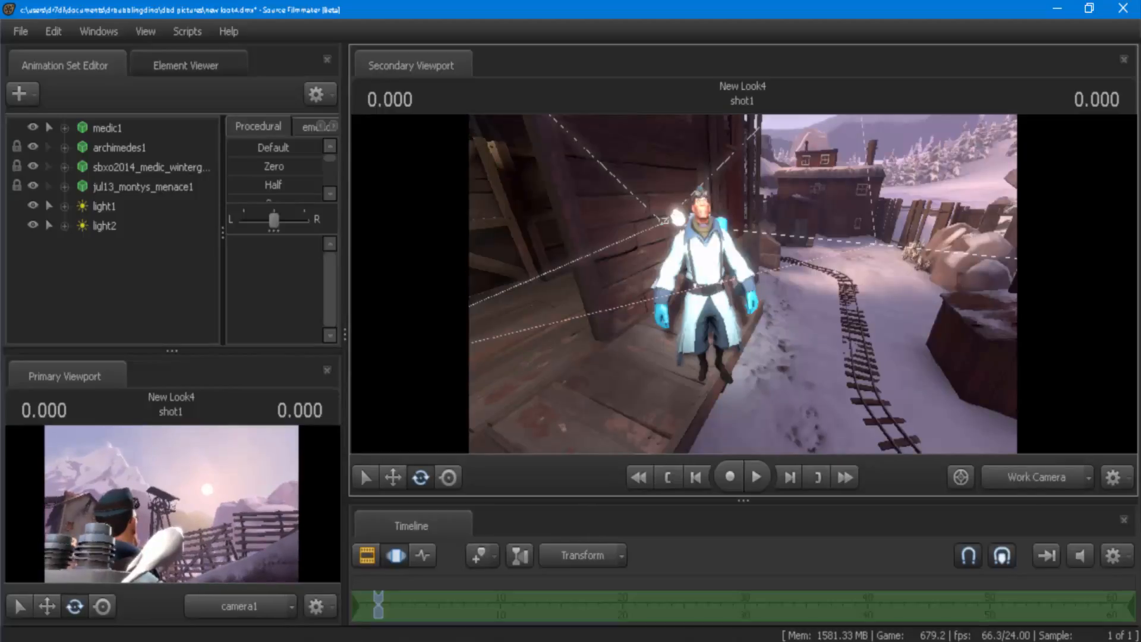
{"action": "left_click", "coordinate": [134, 128]}
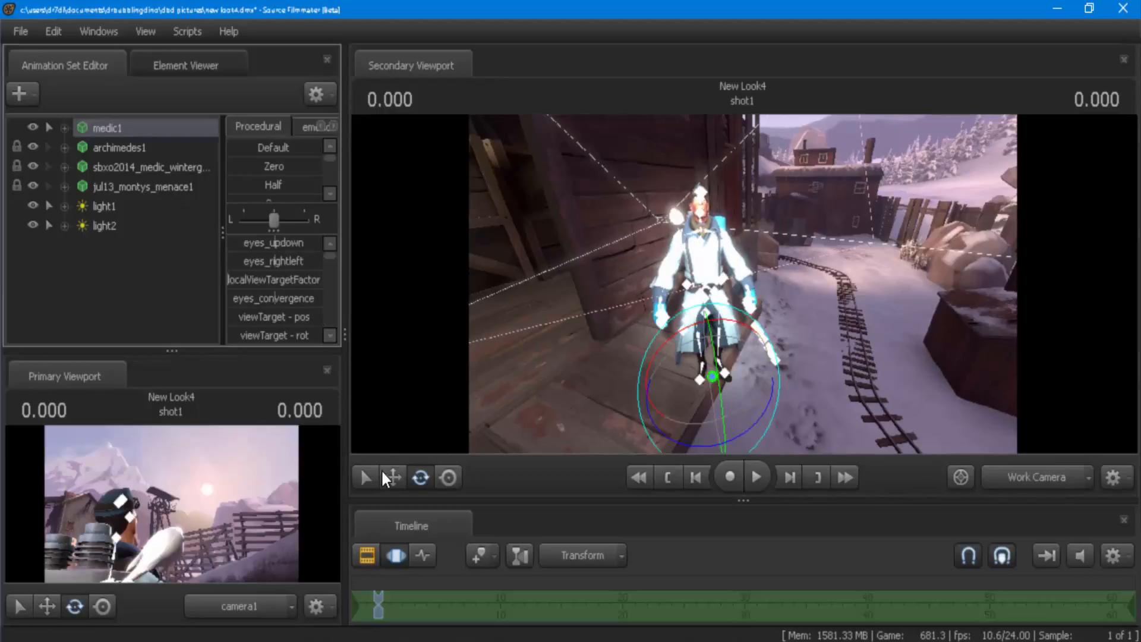
{"action": "left_click", "coordinate": [704, 329]}
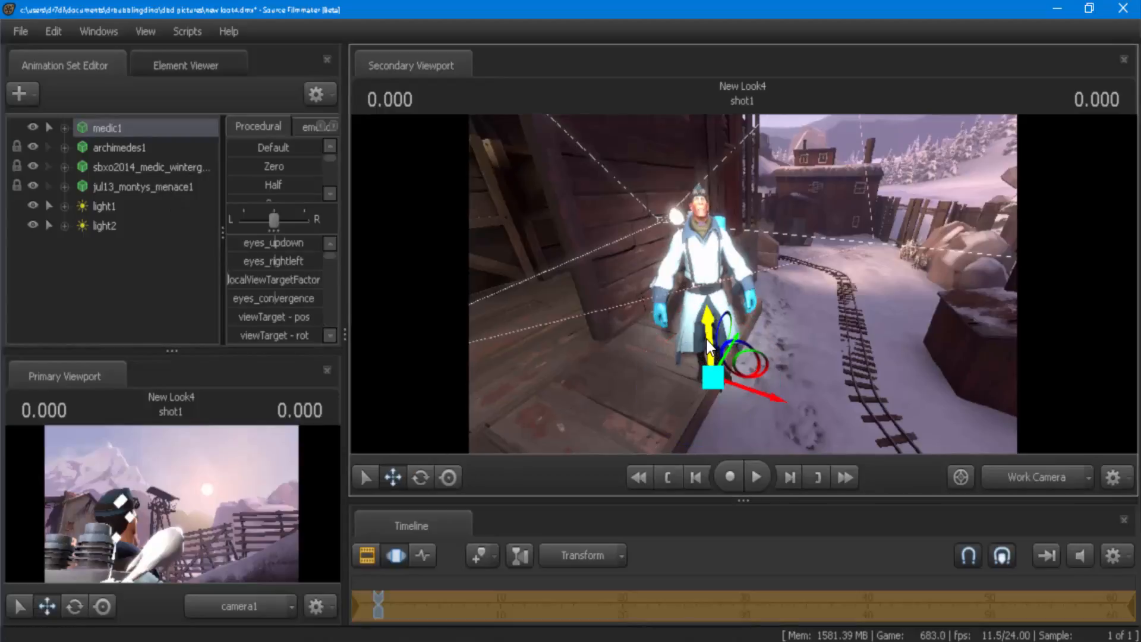
{"action": "left_click_drag", "start_coordinate": [706, 340], "coordinate": [719, 357]}
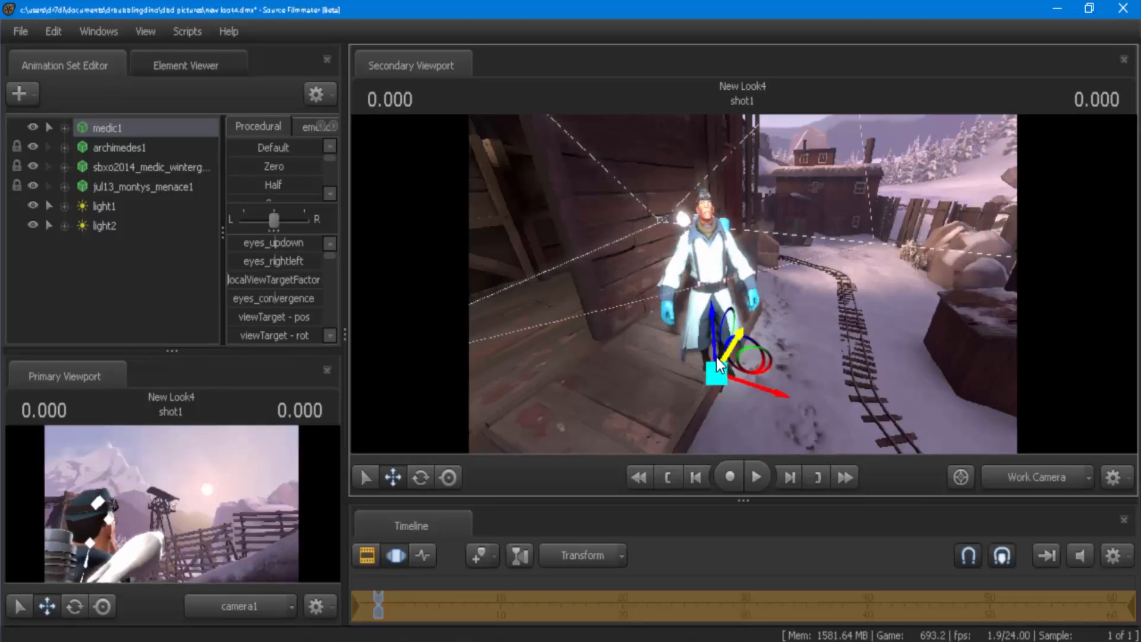
{"action": "left_click", "coordinate": [205, 280]}
{"action": "left_click", "coordinate": [1020, 484]}
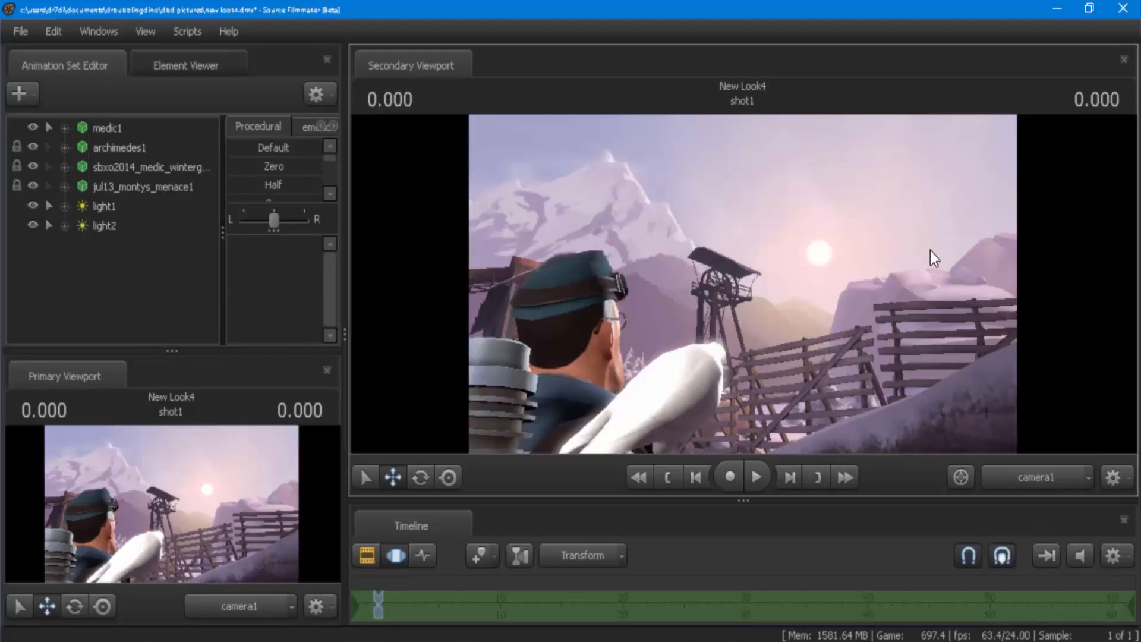
- Lower light1's intensity slightly, and shift light2 sideways behind medic1 while looking through the light
{"action": "left_click", "coordinate": [123, 205]}
{"action": "left_click_drag", "start_coordinate": [246, 242], "coordinate": [235, 242]}
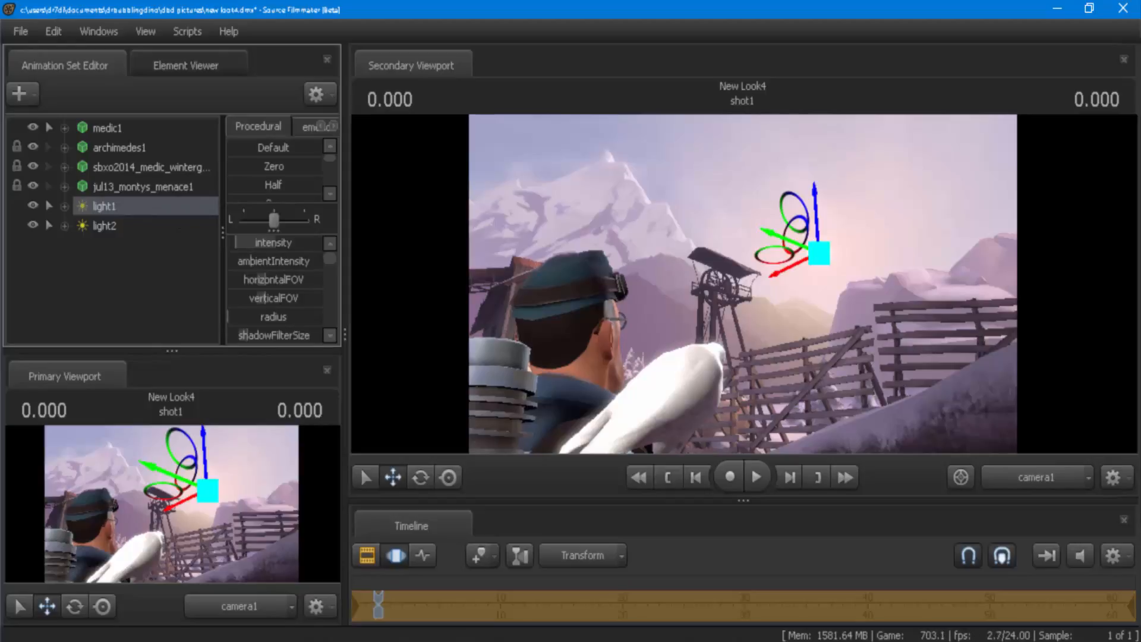
{"action": "left_click_drag", "start_coordinate": [99, 226], "coordinate": [700, 276]}
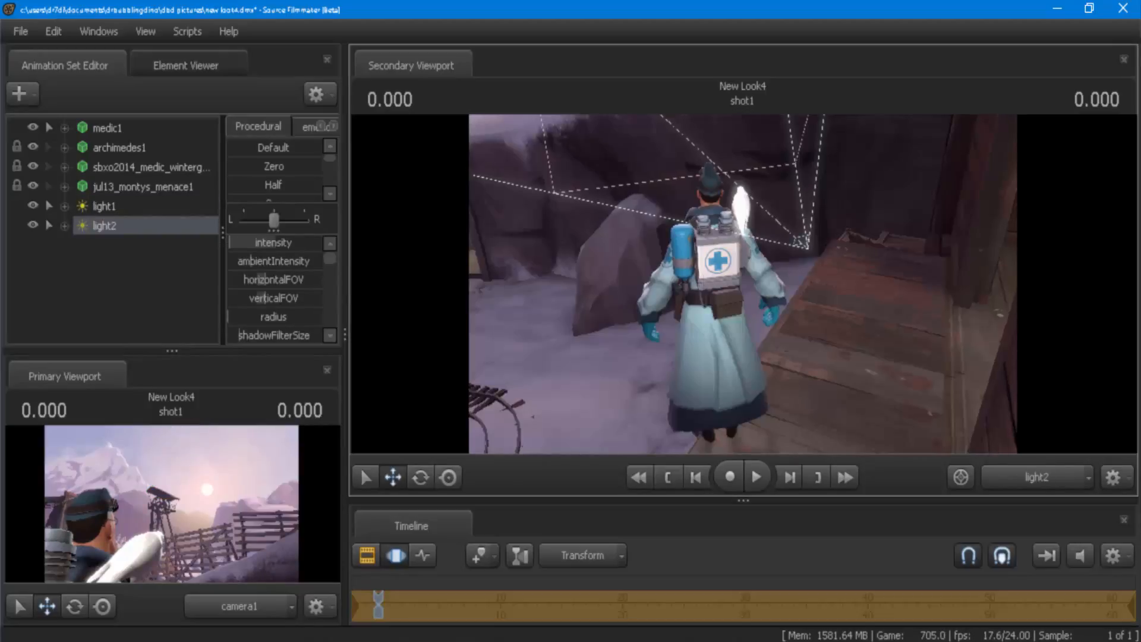
{"action": "key", "text": "s"}
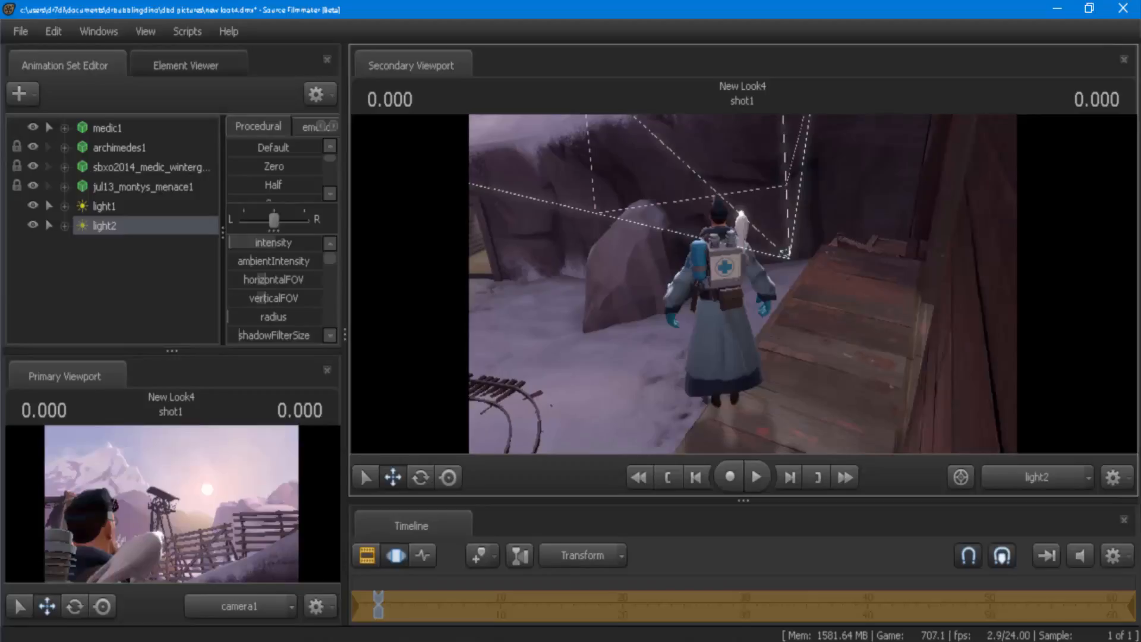
{"action": "key", "text": "w"}
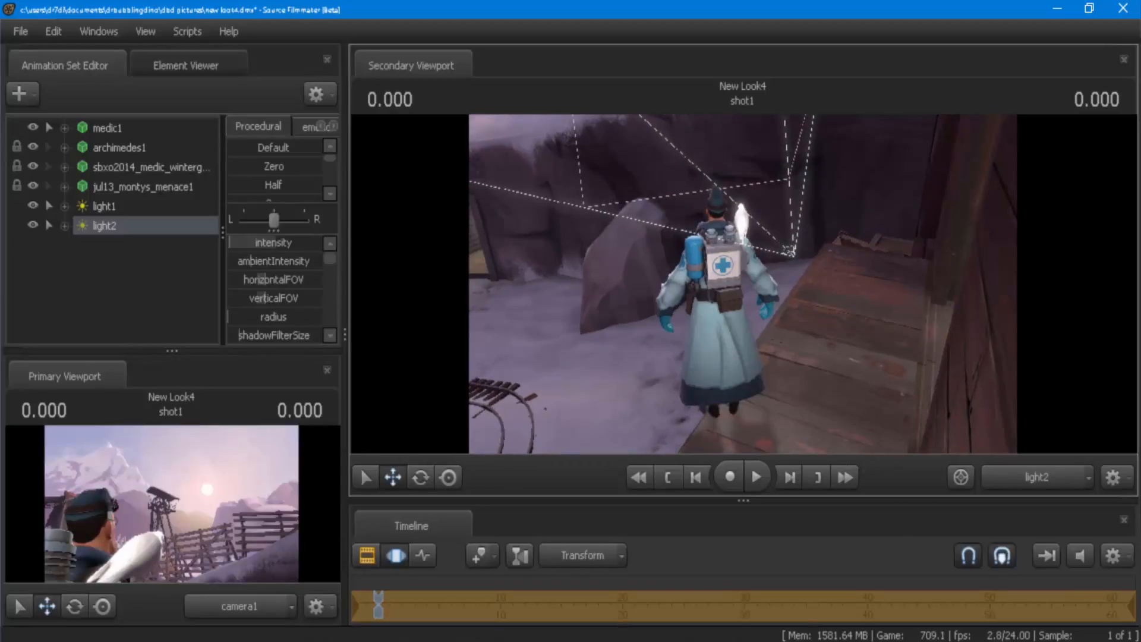
{"action": "key", "text": "d"}
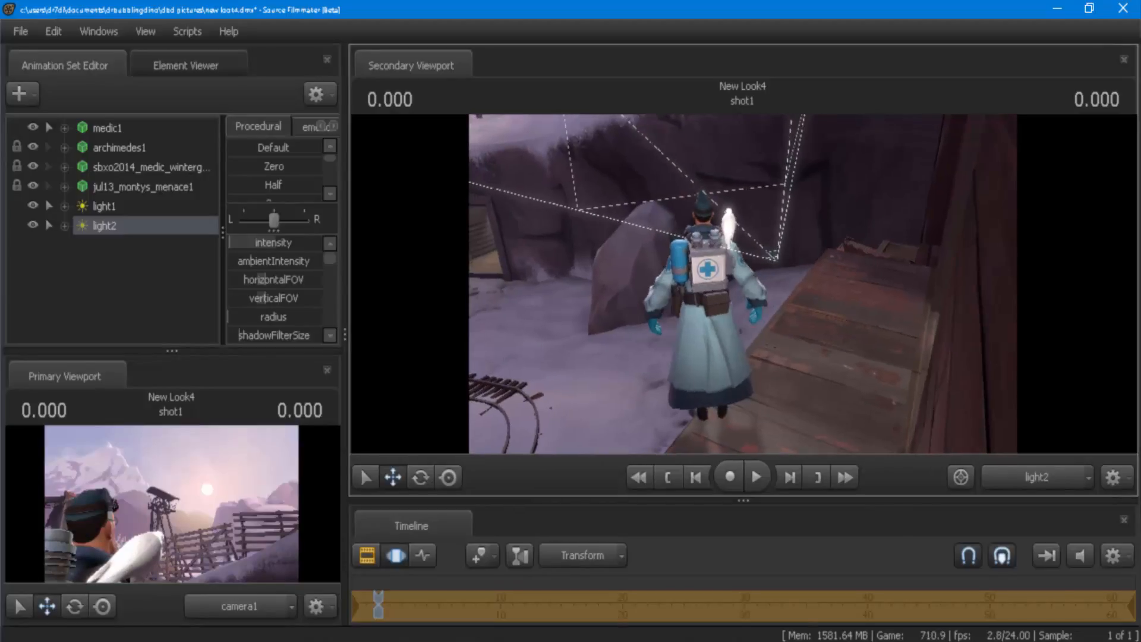
{"action": "key", "text": "d"}
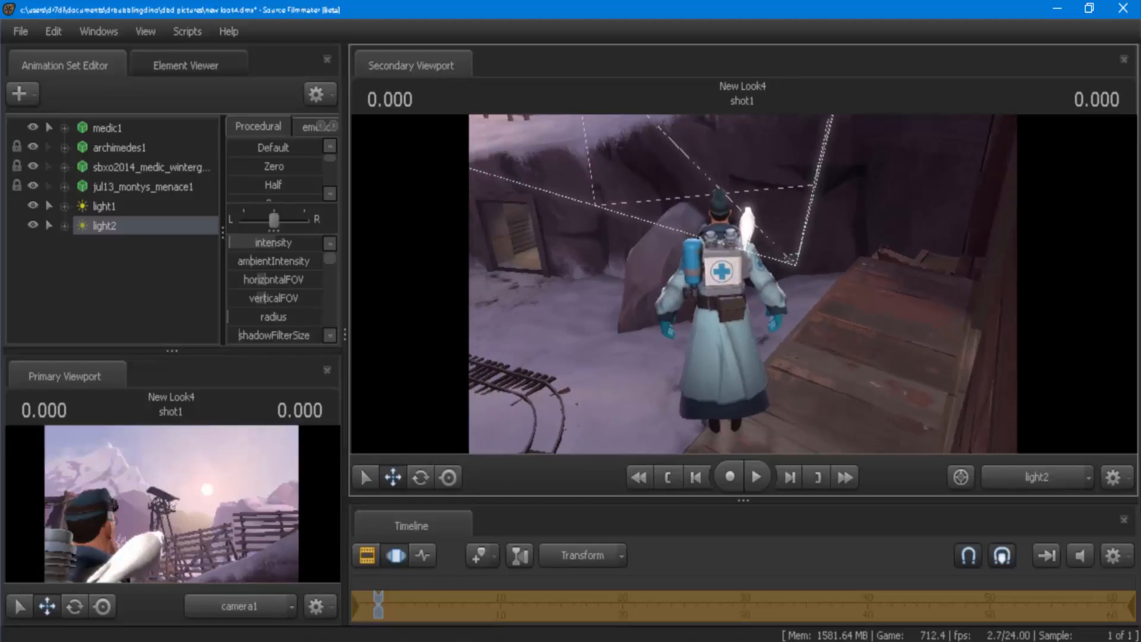
{"action": "key", "text": "d"}
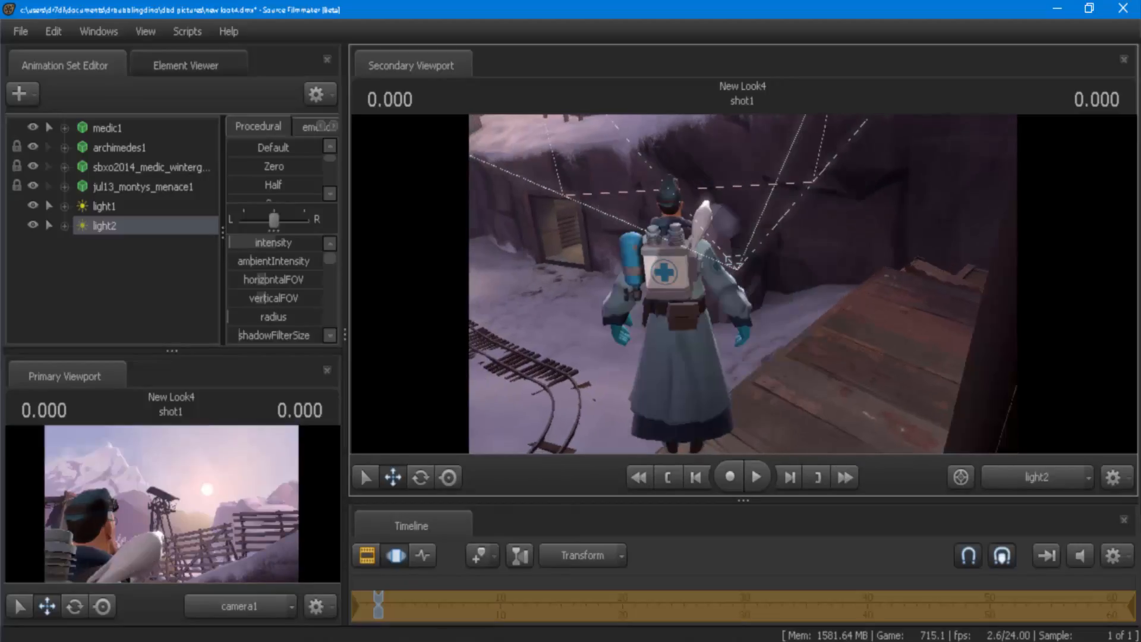
{"action": "key", "text": "a"}
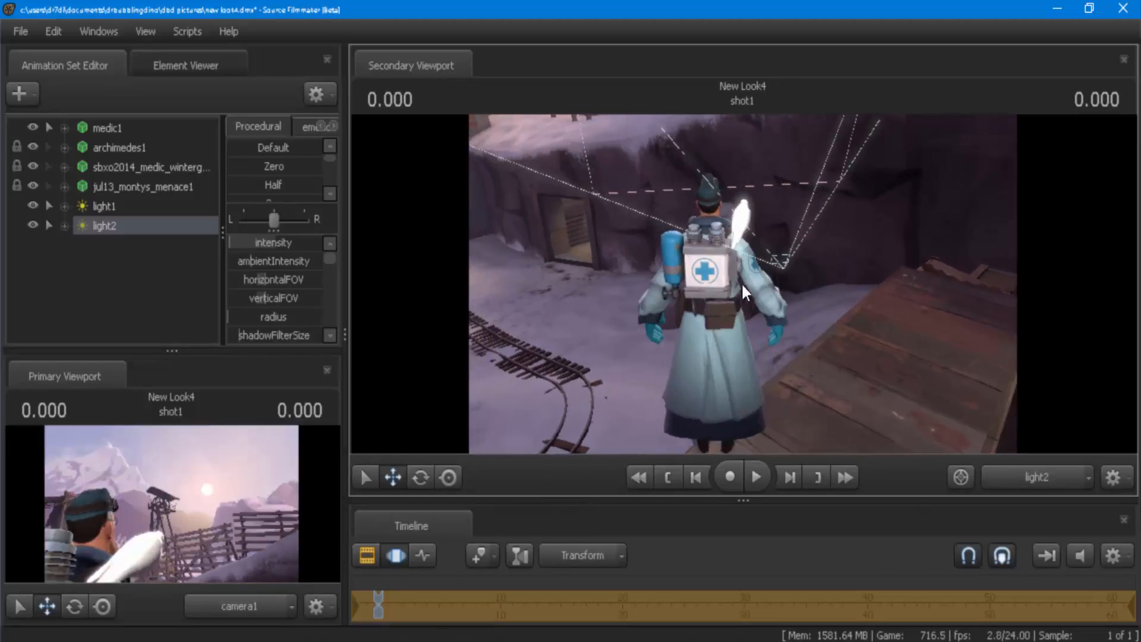
- Look through light1 to check how it is aimed at medic1 from the front
{"action": "left_click", "coordinate": [123, 205]}
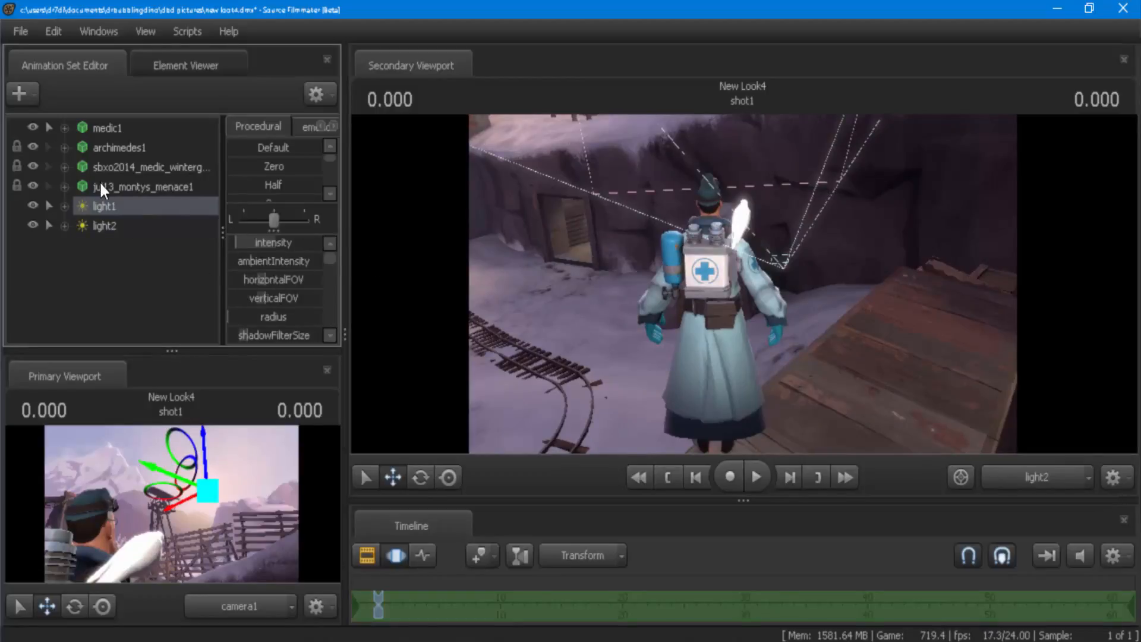
{"action": "double_click", "coordinate": [98, 208]}
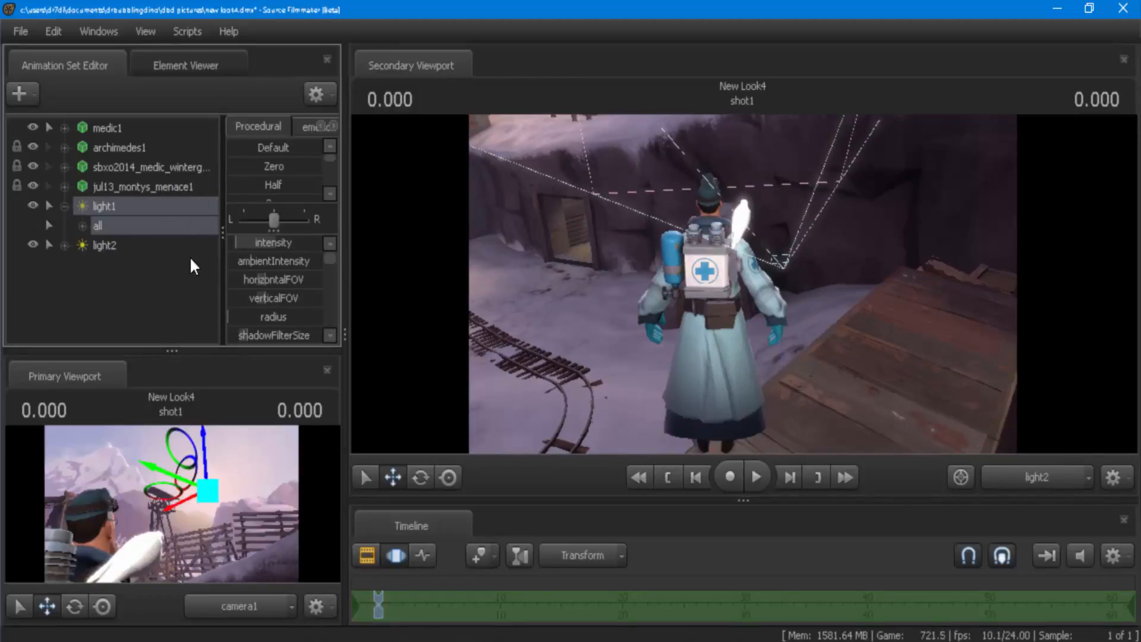
{"action": "left_click", "coordinate": [63, 208]}
{"action": "left_click_drag", "start_coordinate": [112, 204], "coordinate": [940, 287]}
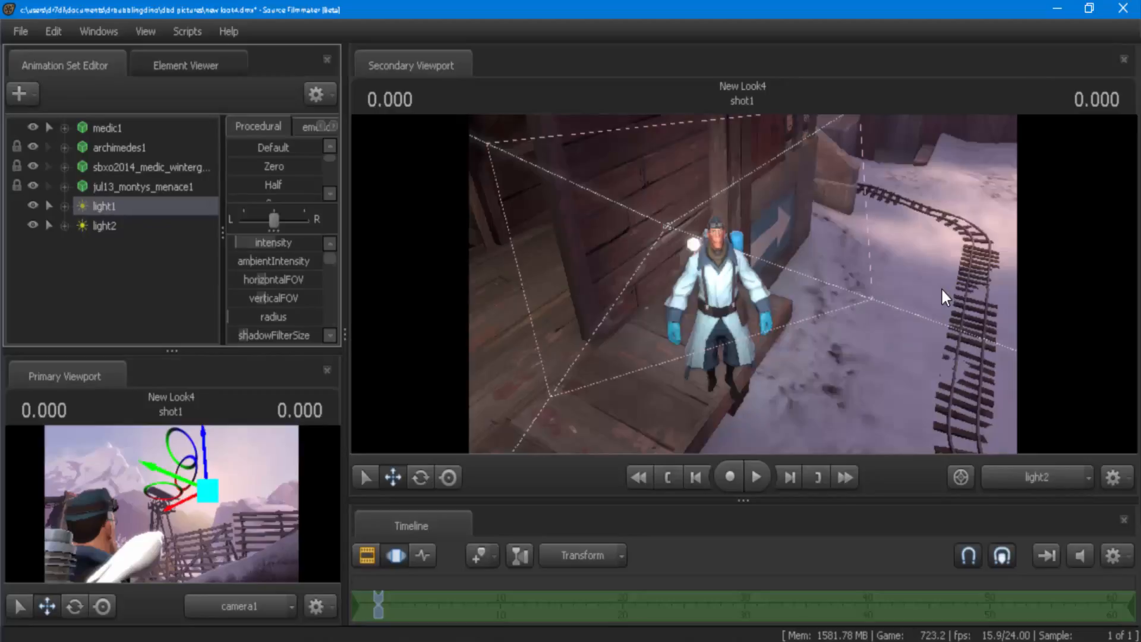
{"action": "left_click", "coordinate": [955, 240]}
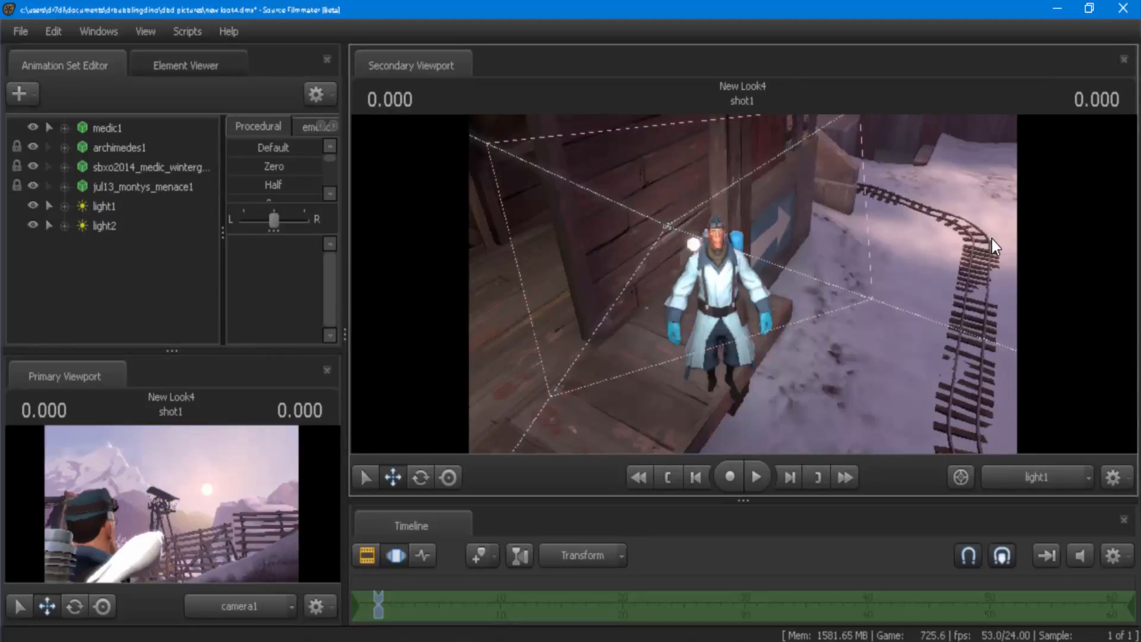
- Look through light2 and reposition it behind medic1, keeping it aimed at the medic's back with a clear line past the wooden wall
{"action": "left_click", "coordinate": [104, 225]}
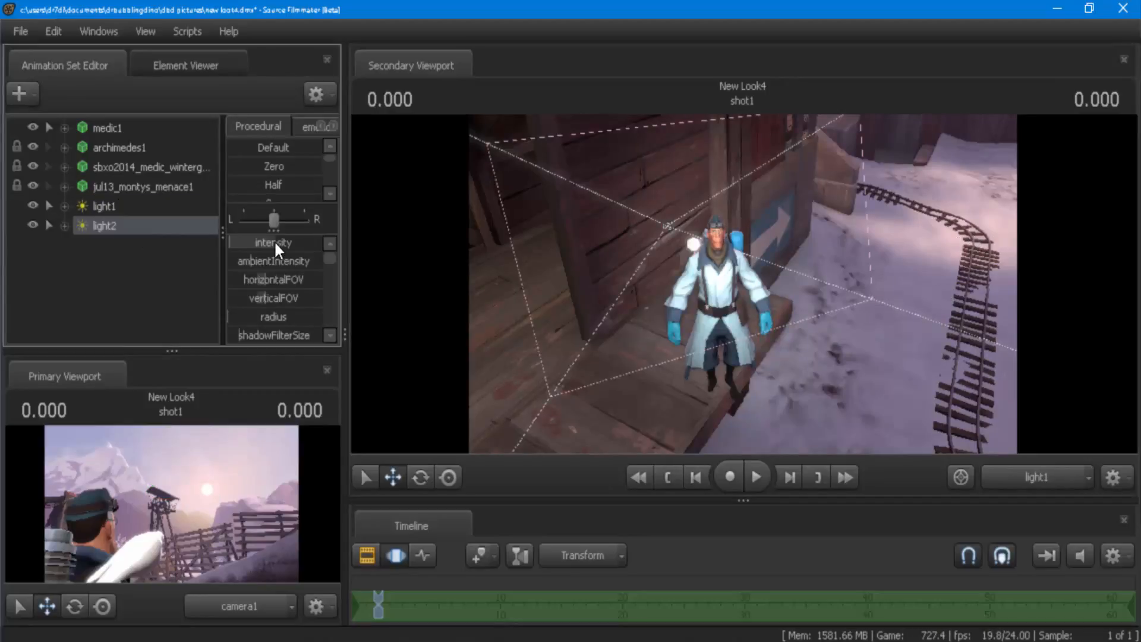
{"action": "left_click_drag", "start_coordinate": [152, 232], "coordinate": [603, 244]}
{"action": "key", "text": "s"}
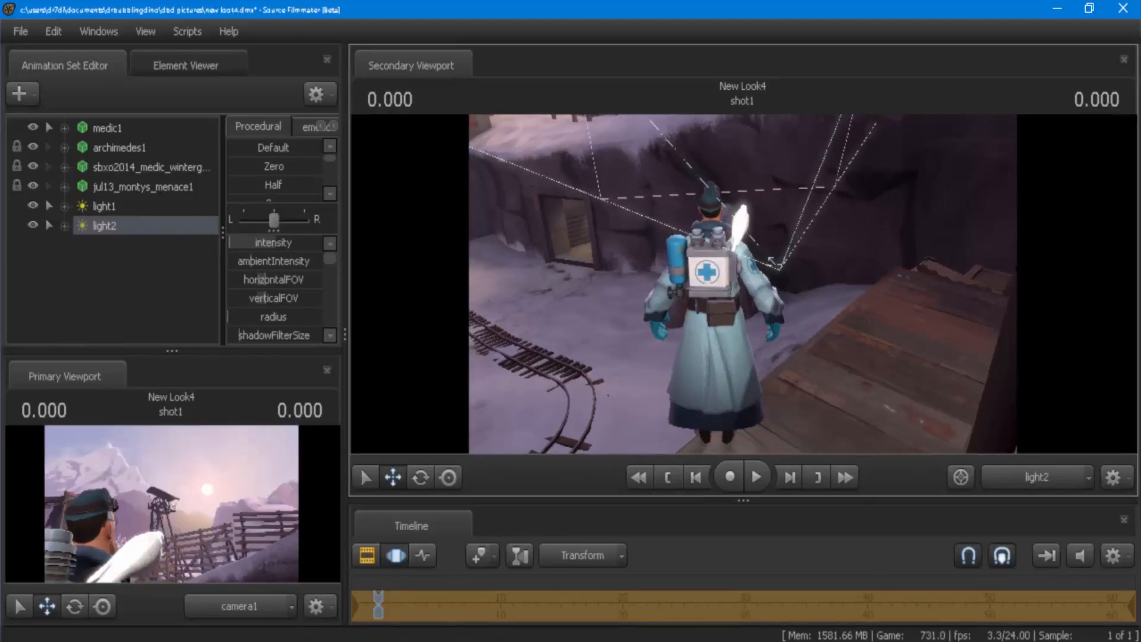
{"action": "key", "text": "s"}
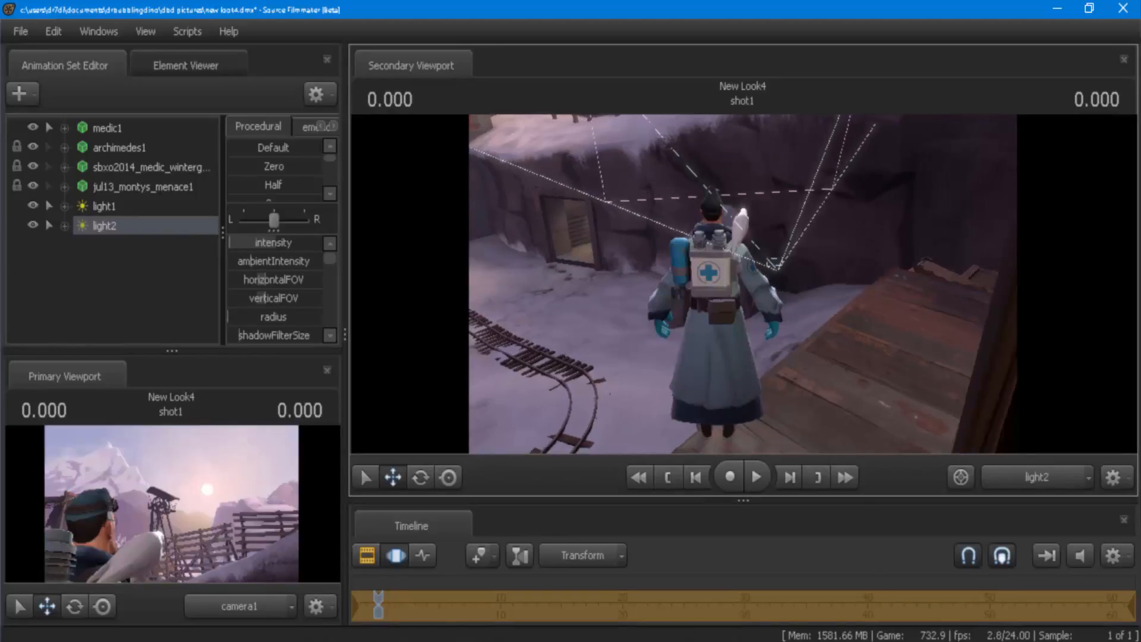
{"action": "key", "text": "a"}
{"action": "key", "text": "s"}
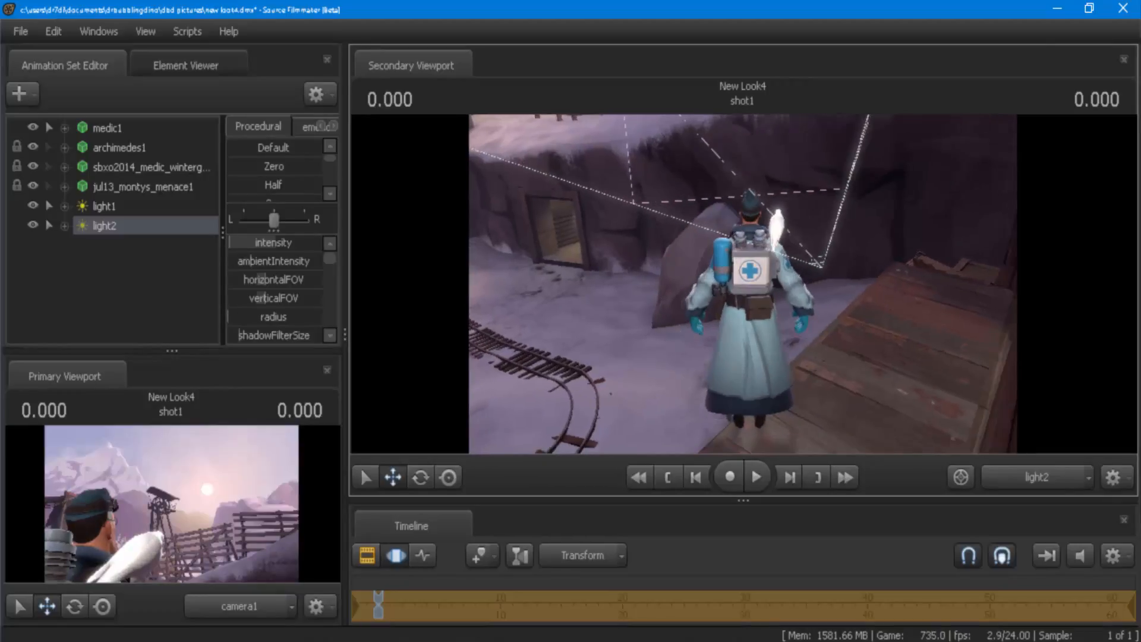
{"action": "key", "text": "s"}
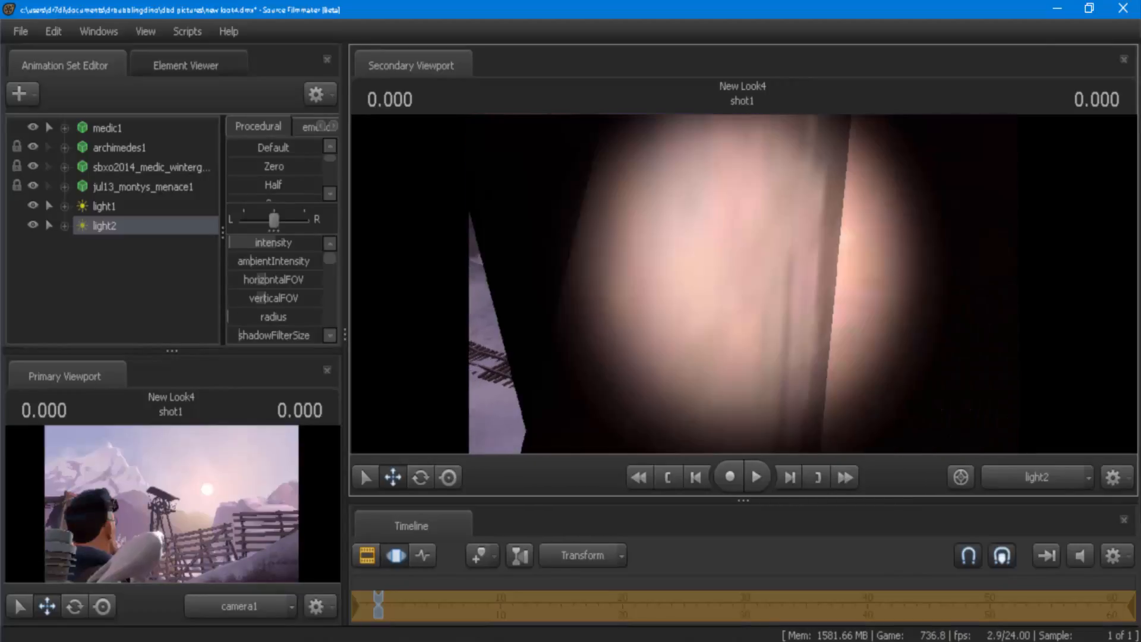
{"action": "key", "text": "a"}
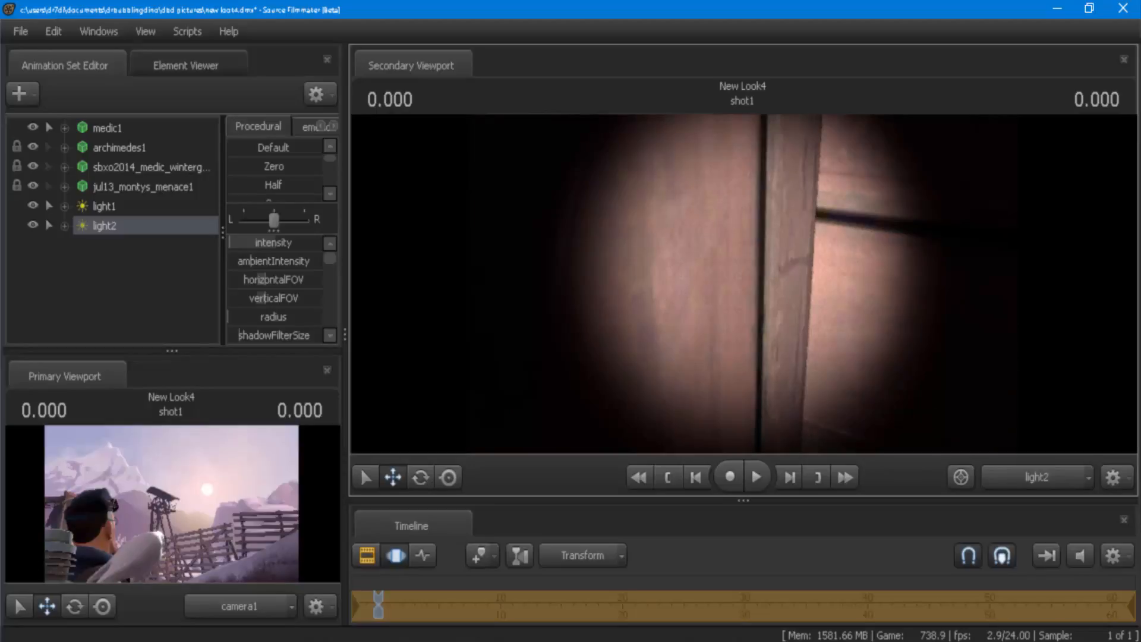
{"action": "key", "text": "a"}
{"action": "key", "text": "a"}
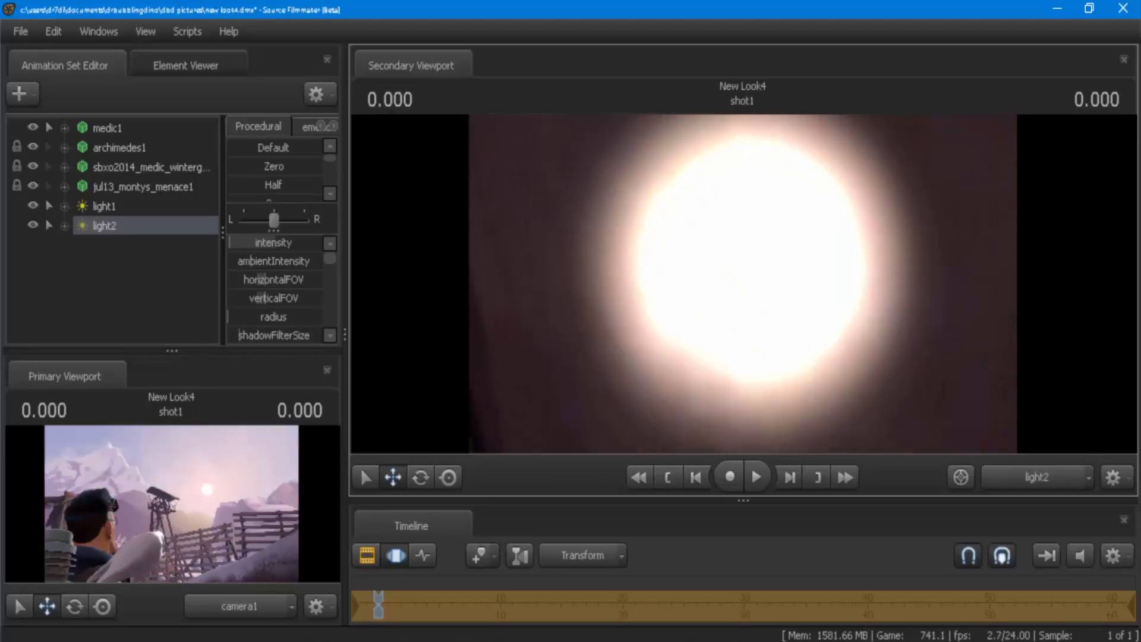
{"action": "left_click_drag", "start_coordinate": [743, 284], "coordinate": [725, 319]}
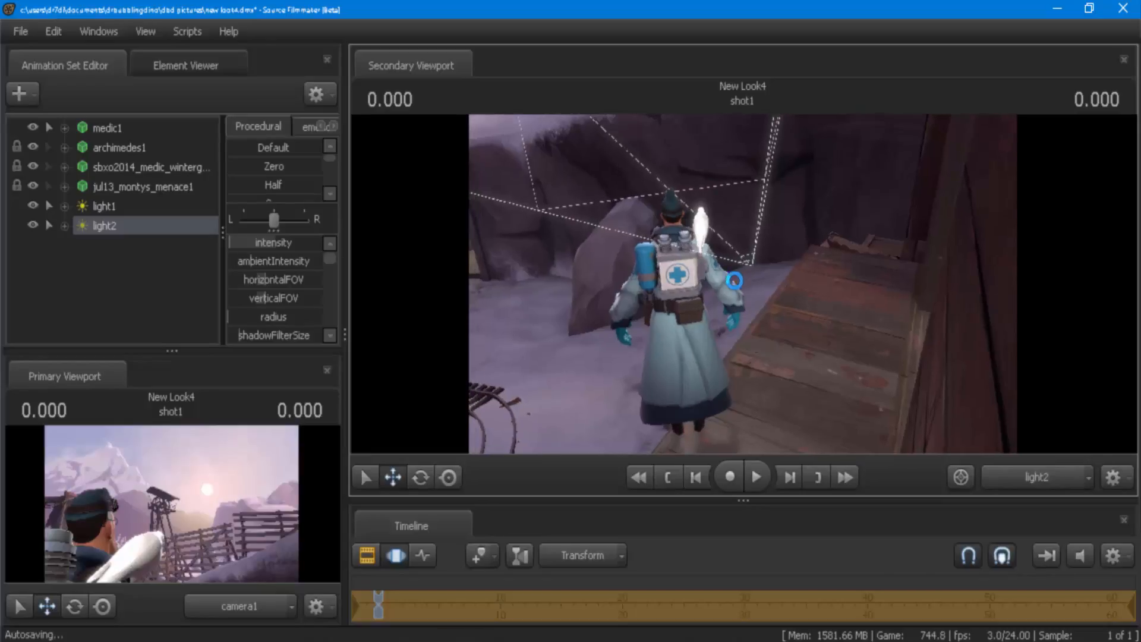
- Return to camera1 and raise light1's intensity slightly
{"action": "left_click", "coordinate": [1004, 478]}
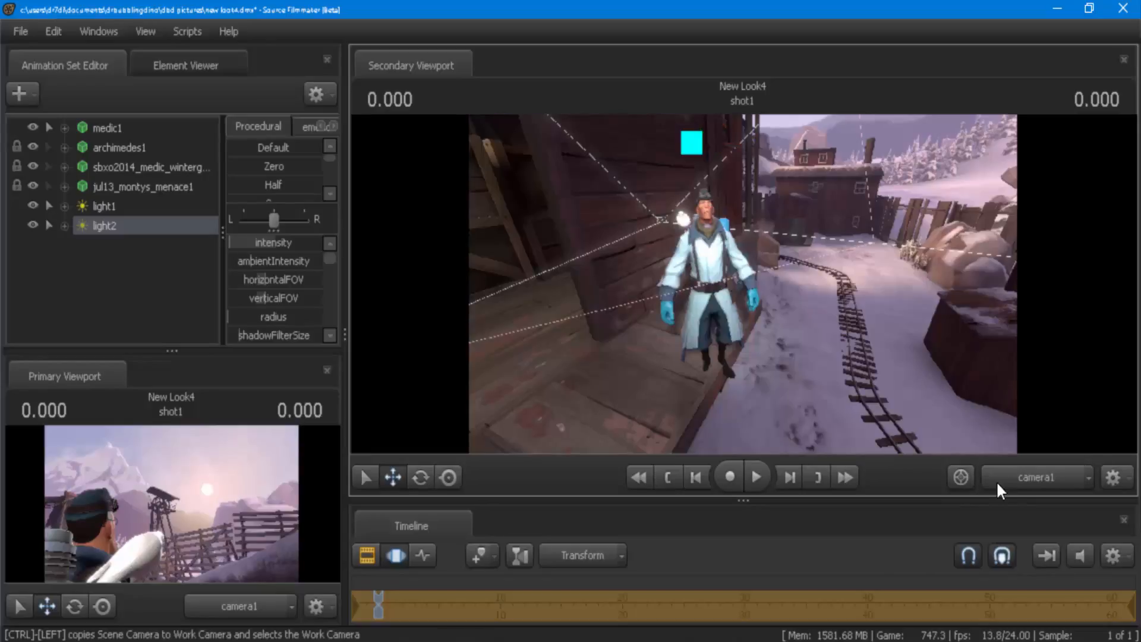
{"action": "left_click", "coordinate": [996, 480]}
{"action": "left_click", "coordinate": [175, 206]}
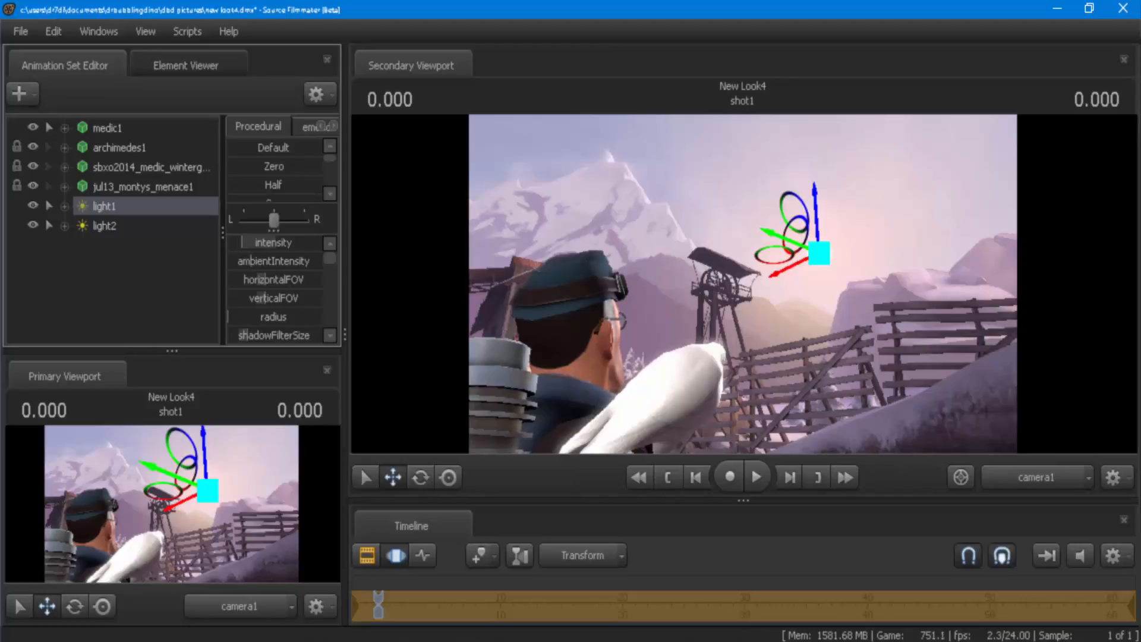
- Move light2 closer to medic1's back while looking through it, and check the lighting through camera1
{"action": "left_click", "coordinate": [172, 226]}
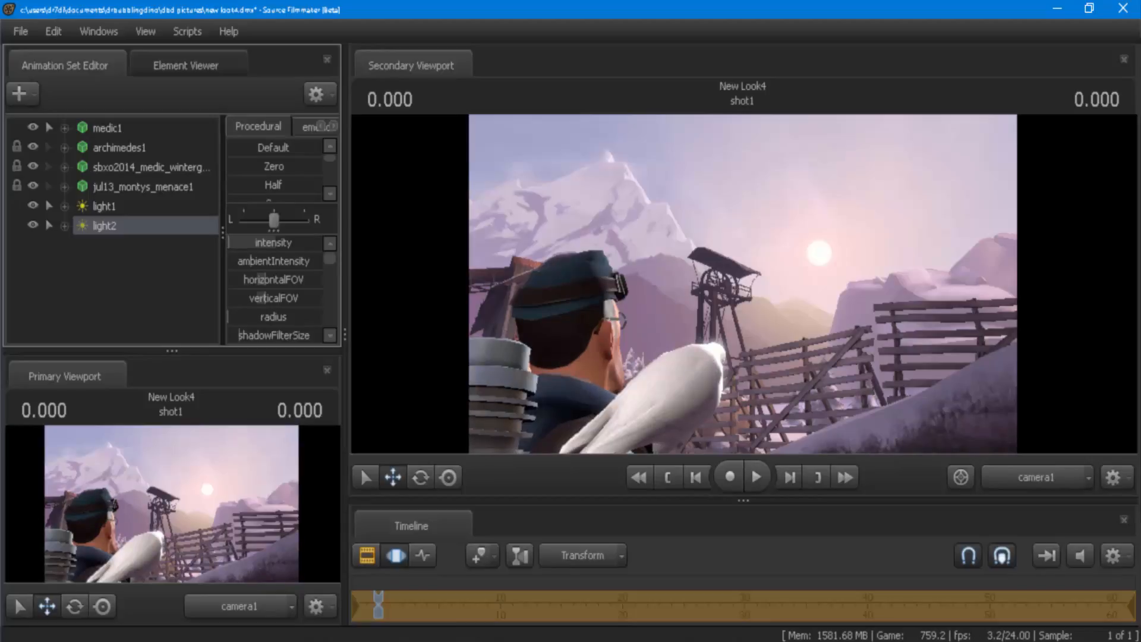
{"action": "left_click_drag", "start_coordinate": [179, 230], "coordinate": [562, 249]}
{"action": "key", "text": "w"}
{"action": "key", "text": "d"}
{"action": "key", "text": "a"}
{"action": "key", "text": "a"}
{"action": "left_click_drag", "start_coordinate": [411, 274], "coordinate": [409, 272]}
{"action": "left_click", "coordinate": [177, 308]}
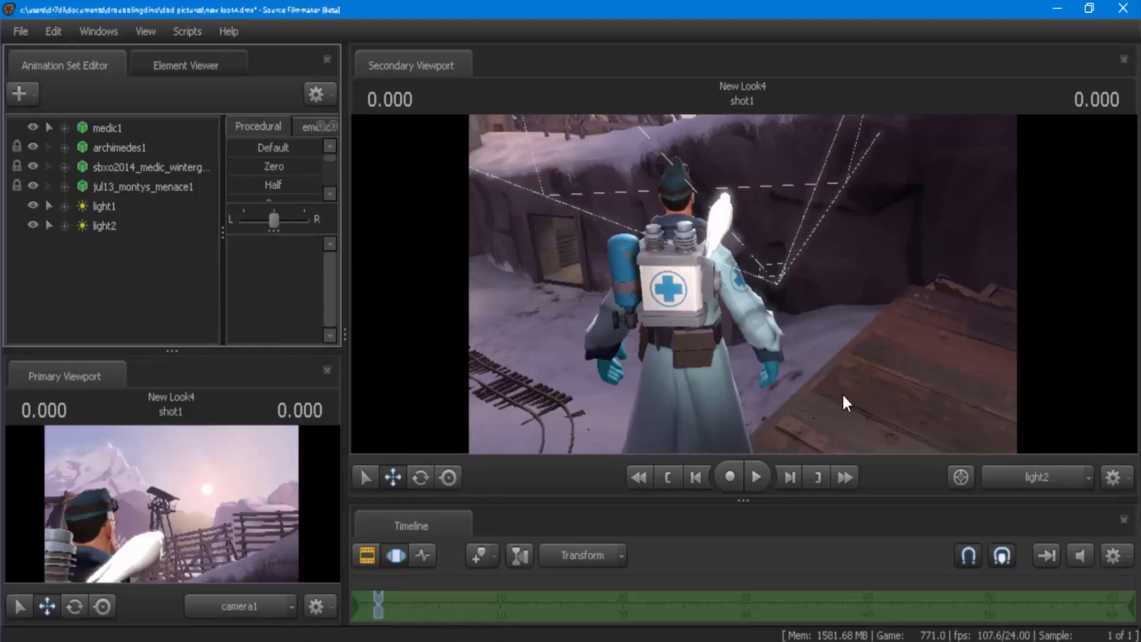
{"action": "left_click", "coordinate": [1042, 477]}
{"action": "left_click", "coordinate": [1042, 477]}
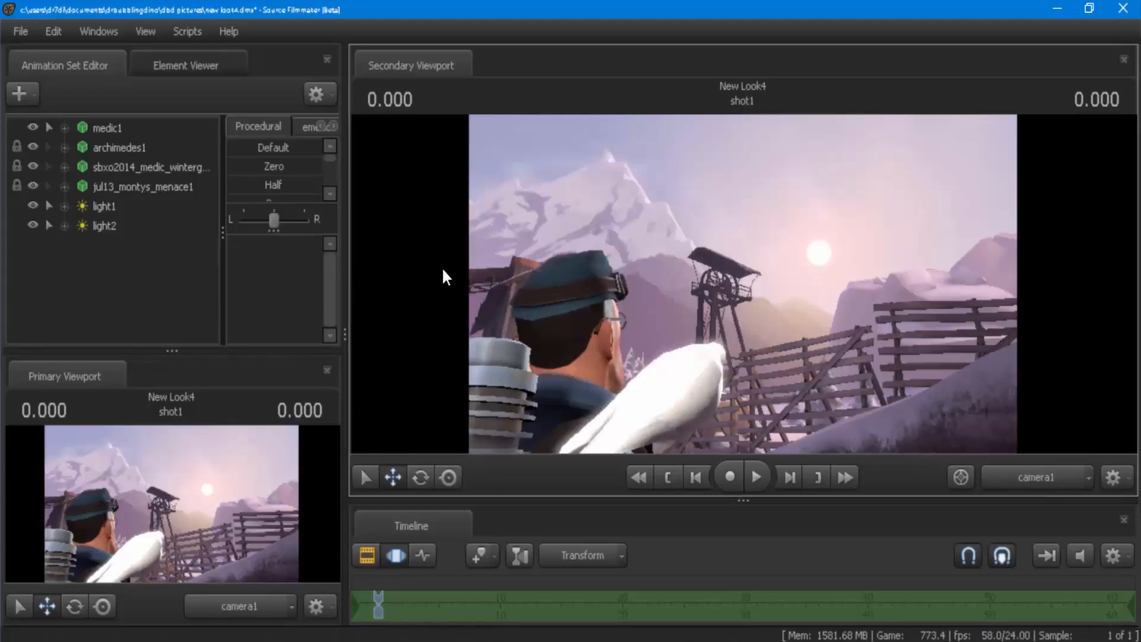
- Back light2 away from medic1, aim it above the medic's head, and return to camera1
{"action": "left_click_drag", "start_coordinate": [125, 227], "coordinate": [682, 322]}
{"action": "left_click_drag", "start_coordinate": [683, 322], "coordinate": [683, 322]}
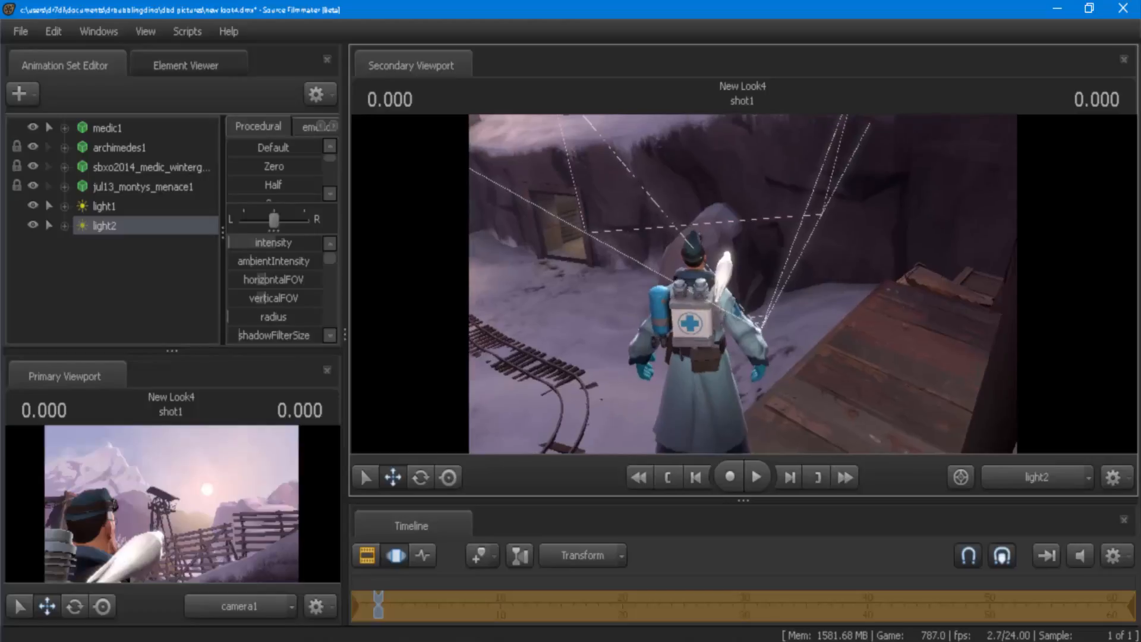
{"action": "left_click", "coordinate": [1003, 476]}
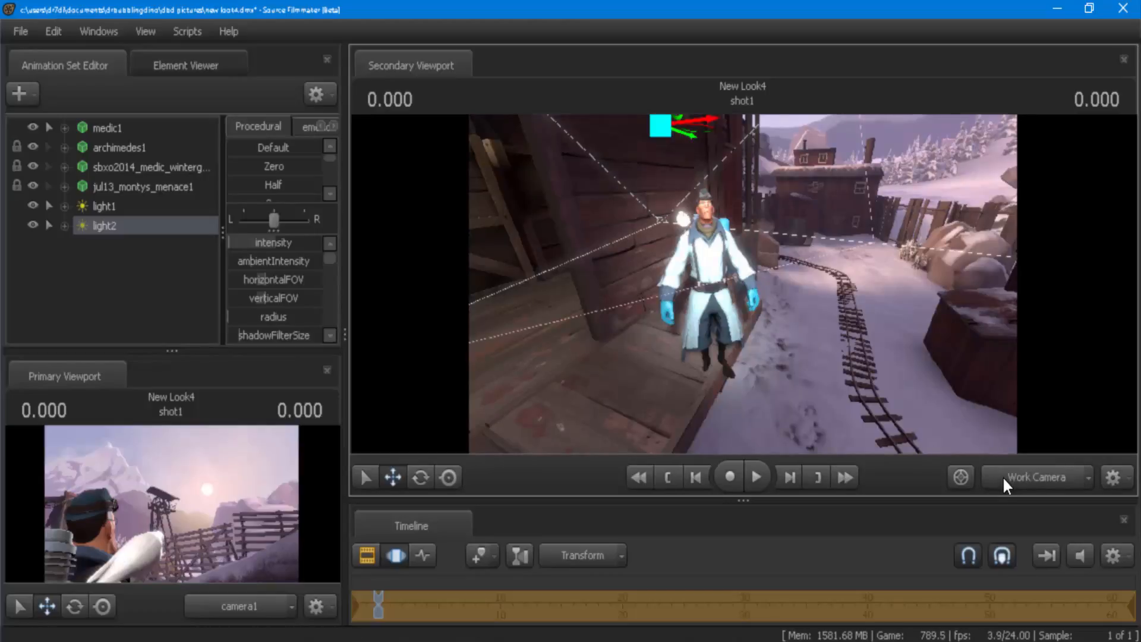
{"action": "left_click", "coordinate": [1003, 476]}
{"action": "left_click", "coordinate": [140, 315]}
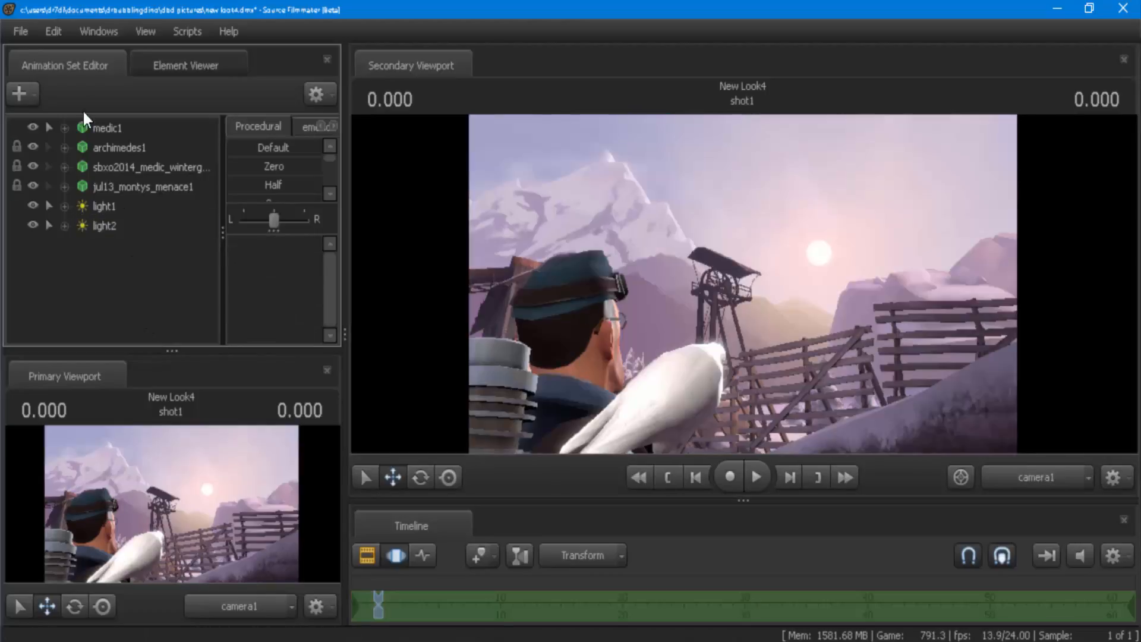
- Start a poster export of the shot, saving the modified session when asked
{"action": "left_click", "coordinate": [18, 30]}
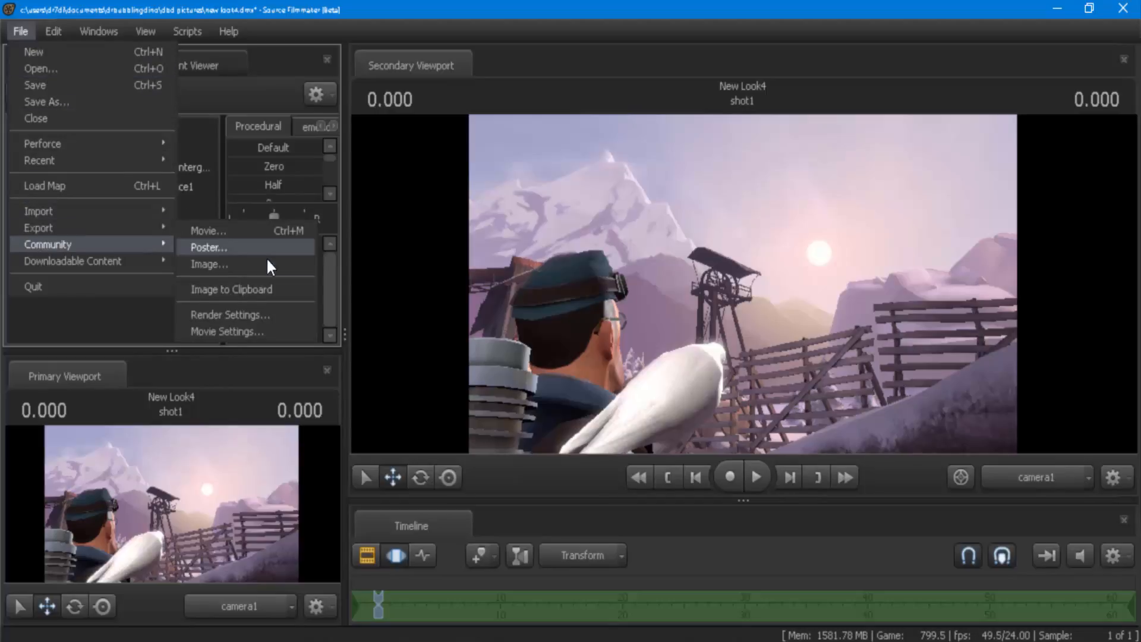
{"action": "mouse_move", "coordinate": [158, 227]}
{"action": "left_click", "coordinate": [204, 231]}
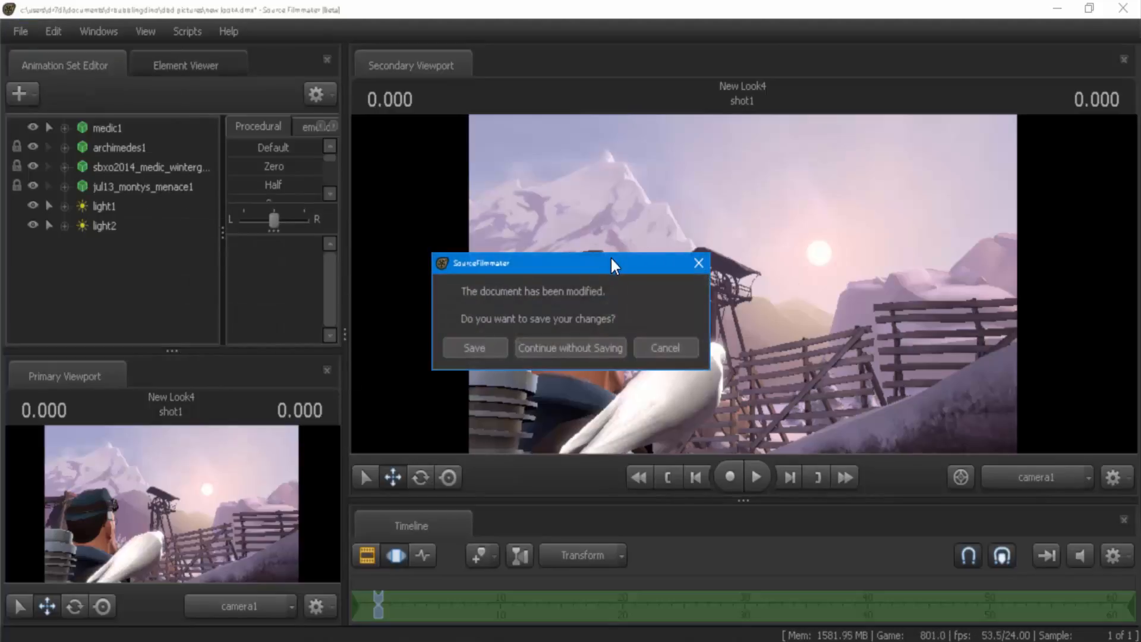
{"action": "left_click", "coordinate": [473, 347]}
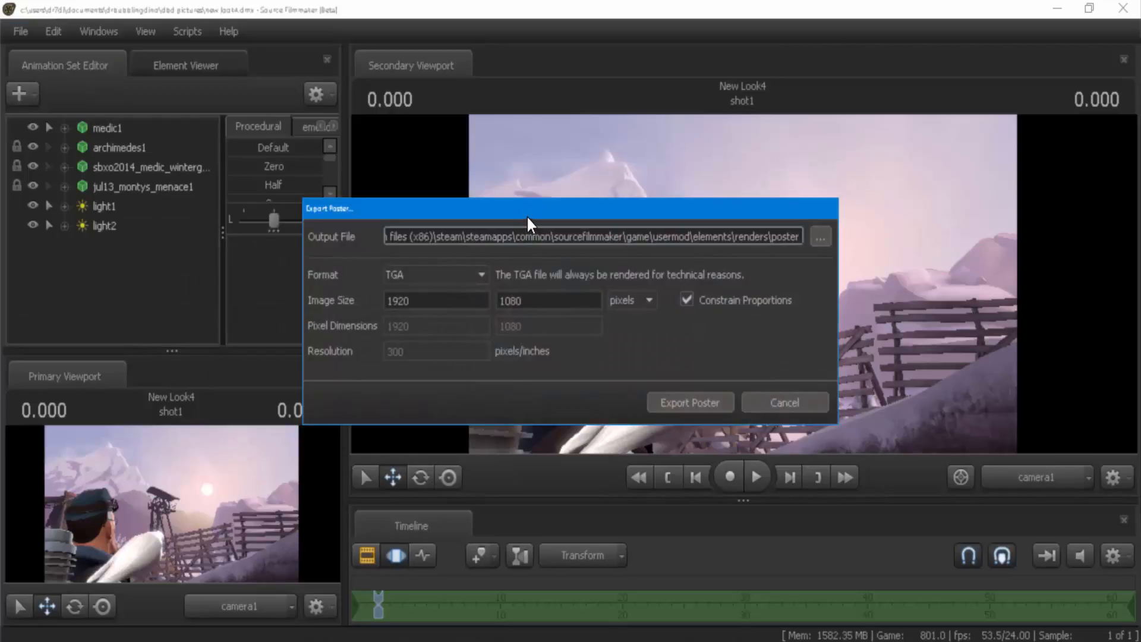
{"action": "left_click_drag", "start_coordinate": [712, 213], "coordinate": [693, 215]}
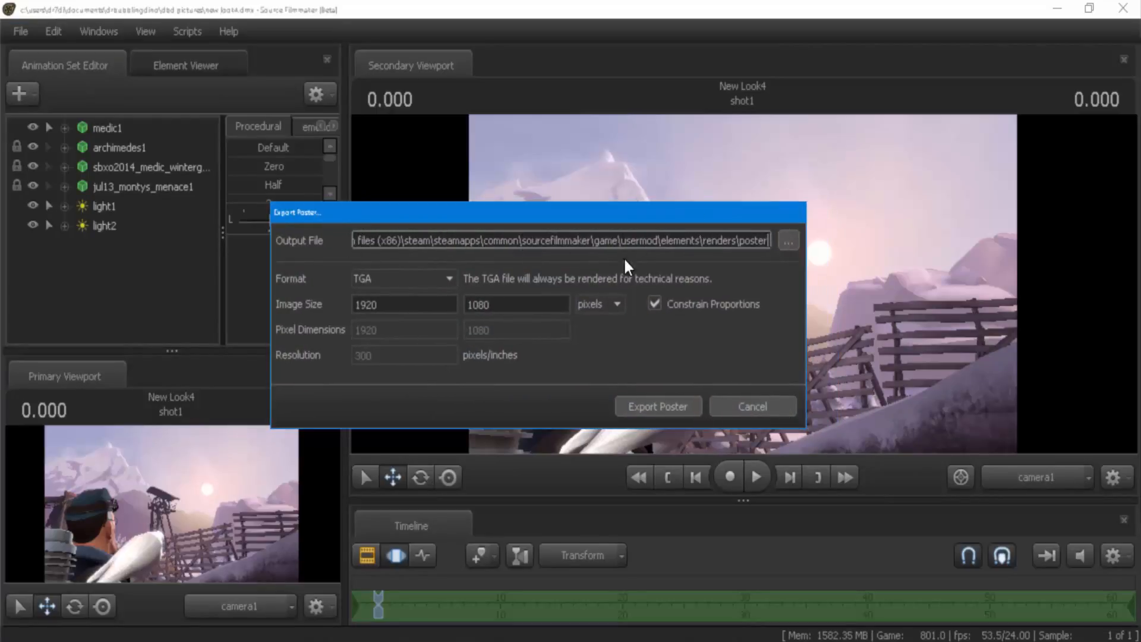
- Set the poster's output file to (7) in the DBD Pictures folder
{"action": "left_click", "coordinate": [787, 241]}
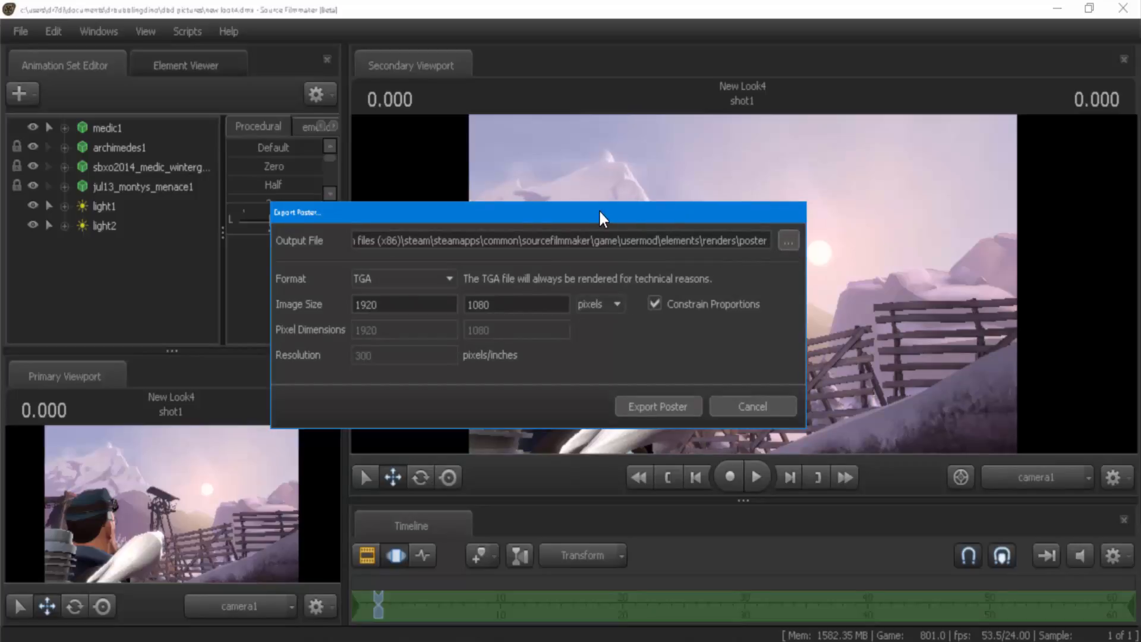
{"action": "left_click", "coordinate": [788, 241]}
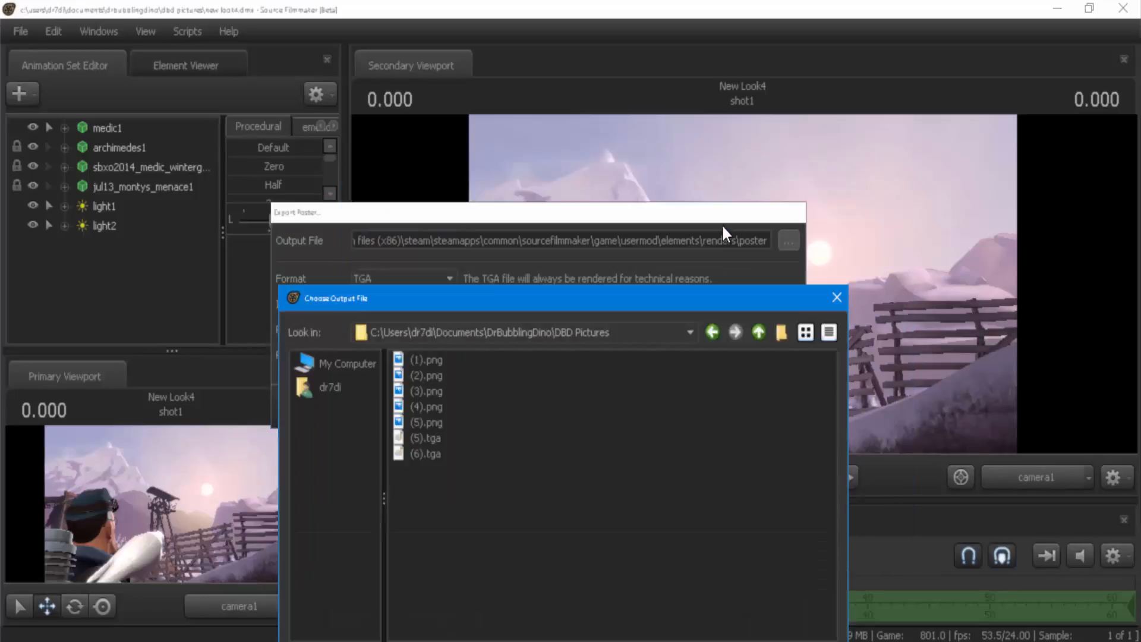
{"action": "left_click_drag", "start_coordinate": [598, 302], "coordinate": [593, 185]}
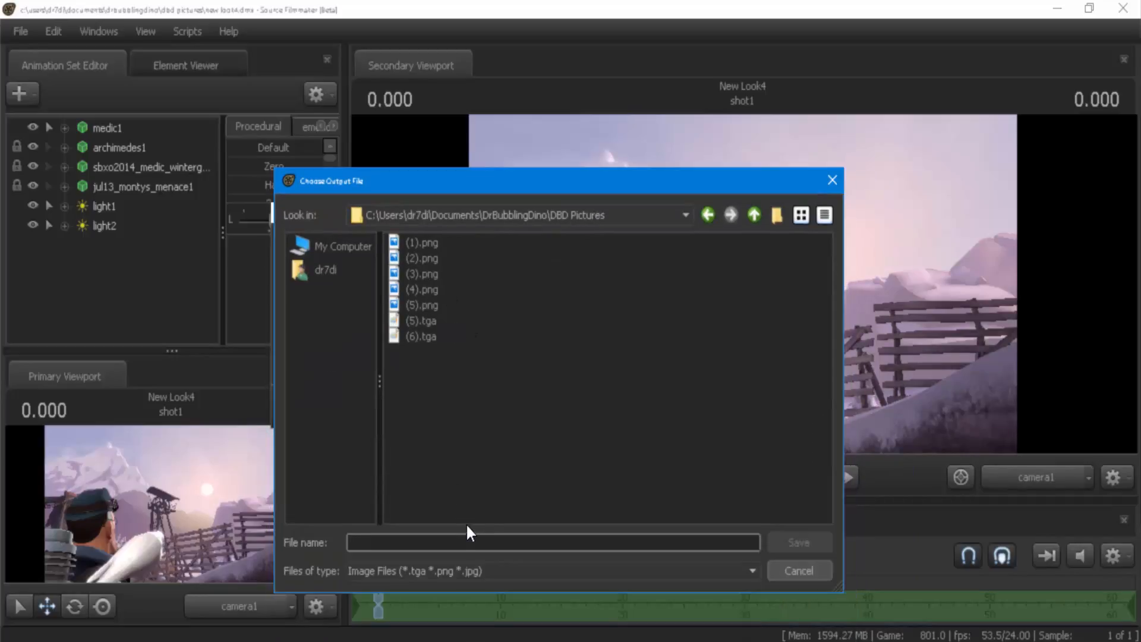
{"action": "type", "text": "()"}
{"action": "key", "text": "Left"}
{"action": "type", "text": "7"}
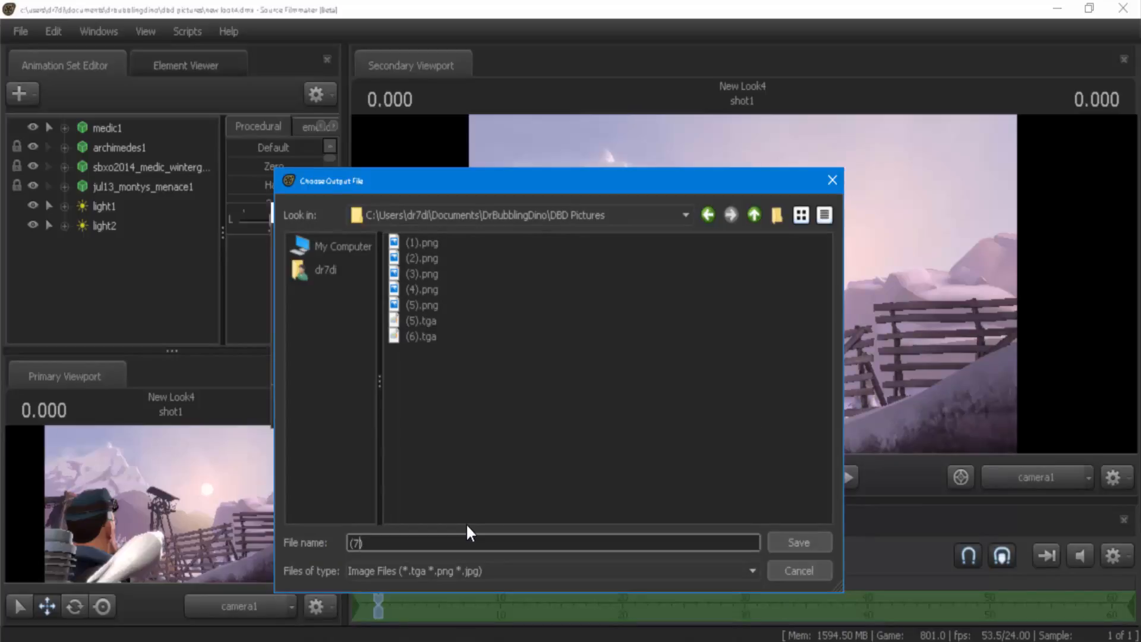
{"action": "key", "text": "Return"}
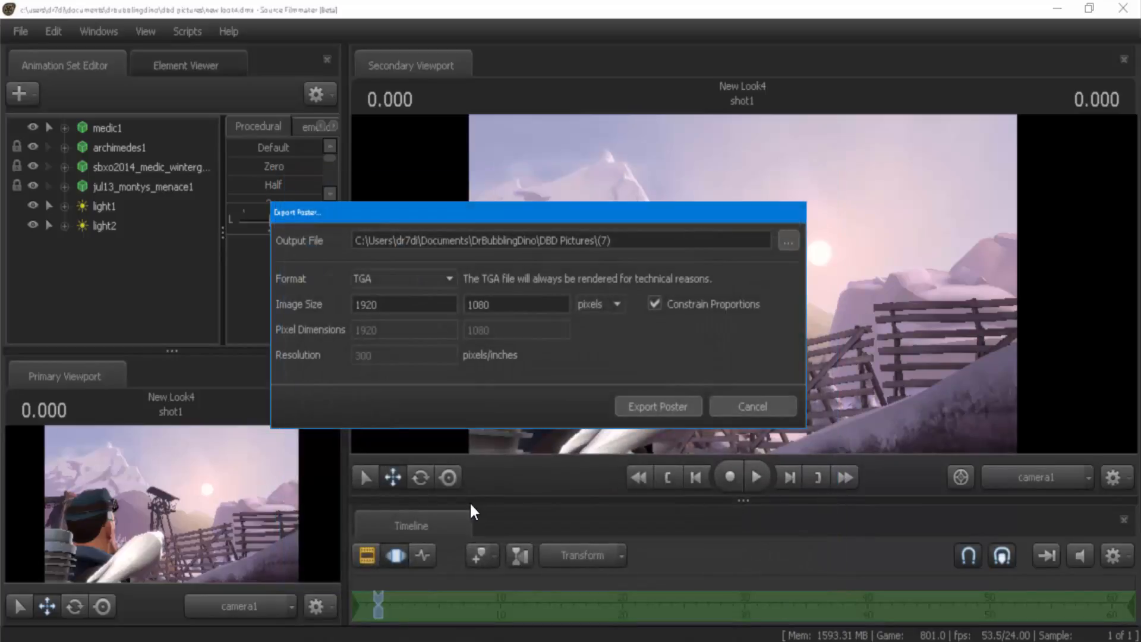
- Change the poster format to PNG and export it at 1920 by 1080 pixels
{"action": "left_click_drag", "start_coordinate": [486, 212], "coordinate": [517, 216]}
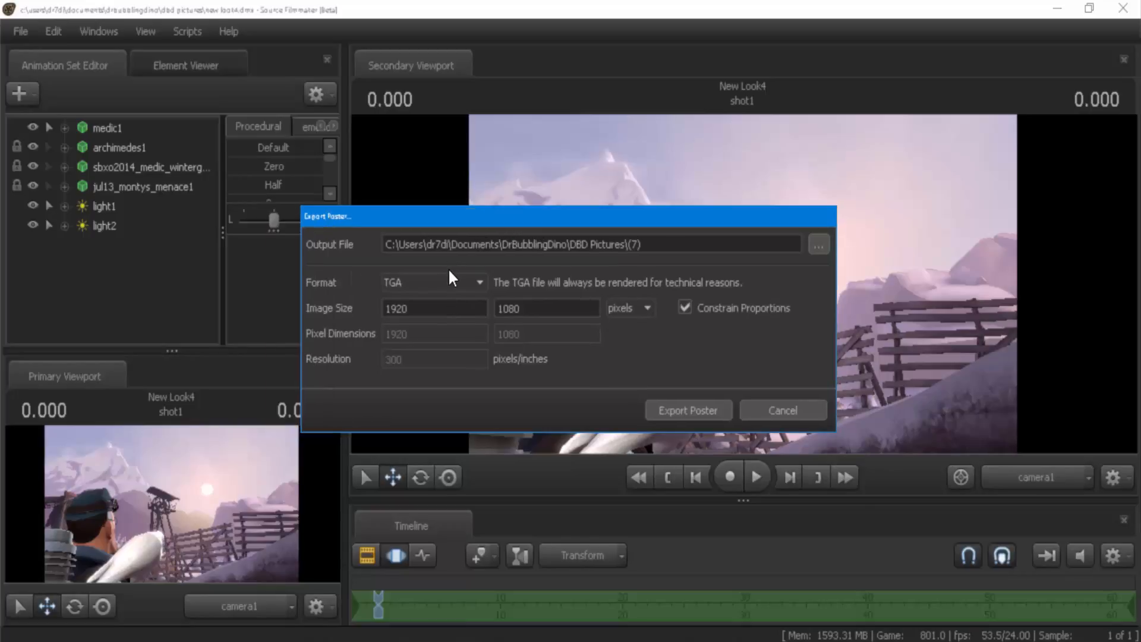
{"action": "left_click", "coordinate": [449, 280]}
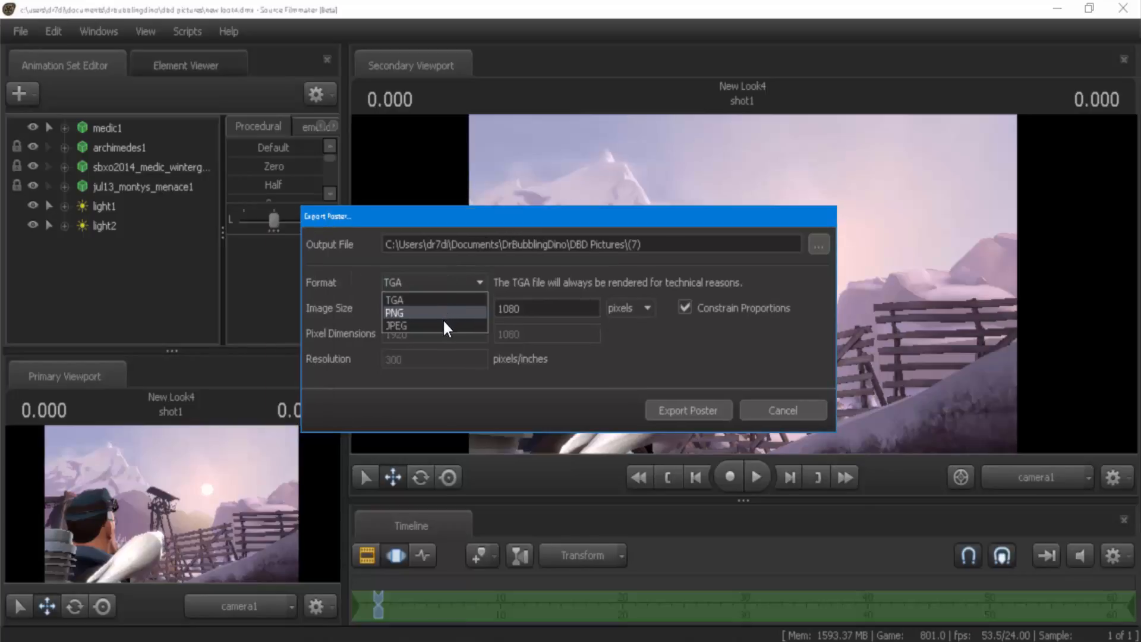
{"action": "left_click", "coordinate": [431, 312]}
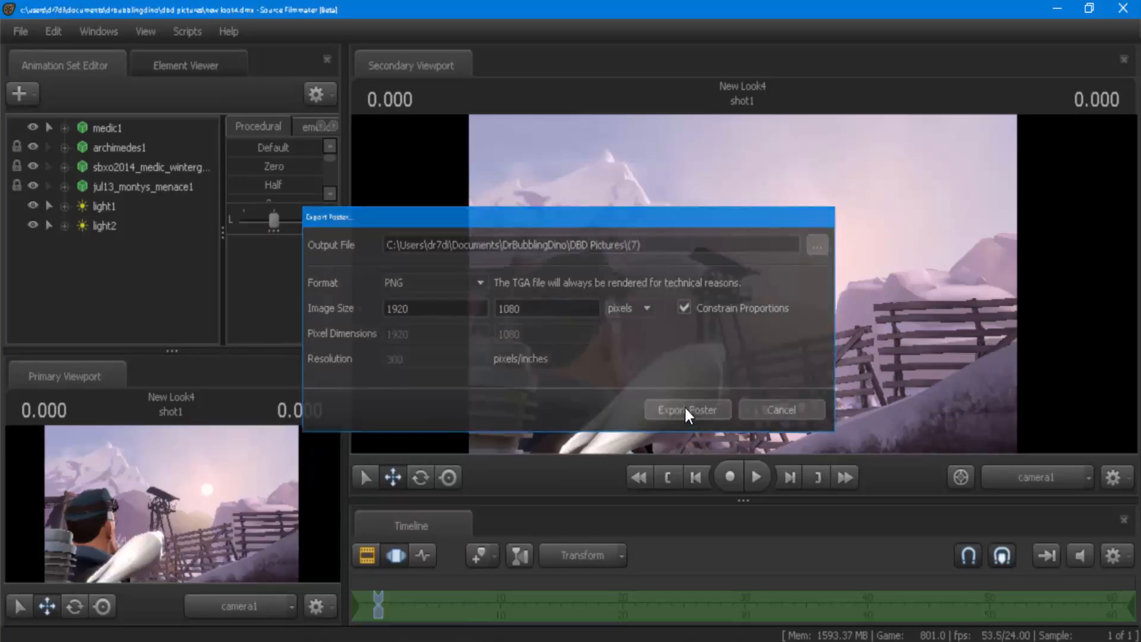
{"action": "left_click", "coordinate": [683, 405]}
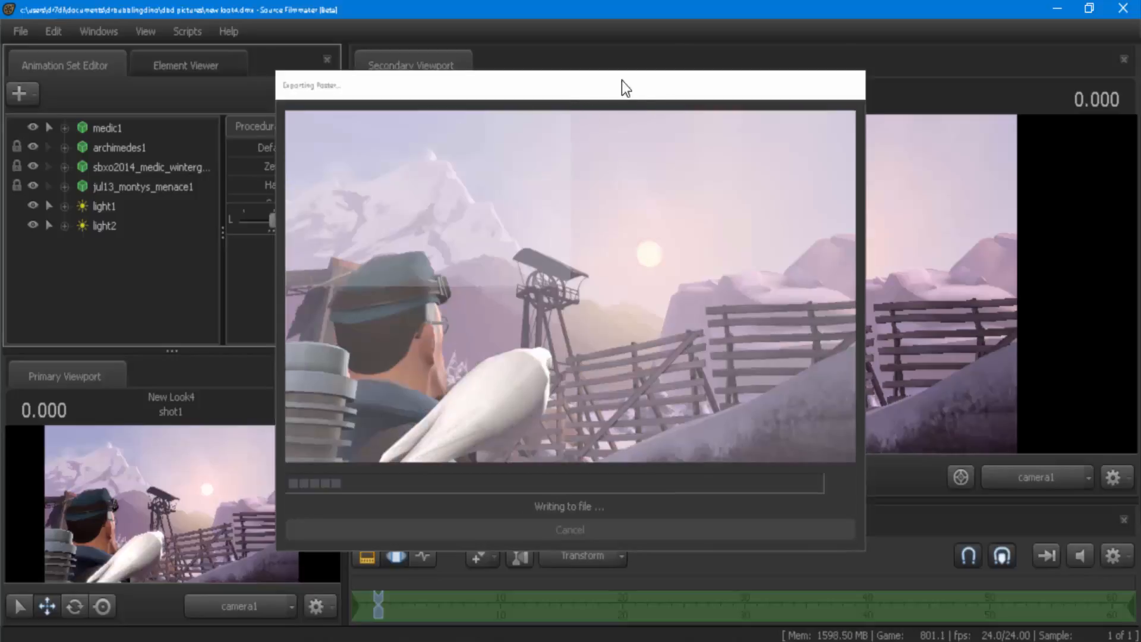